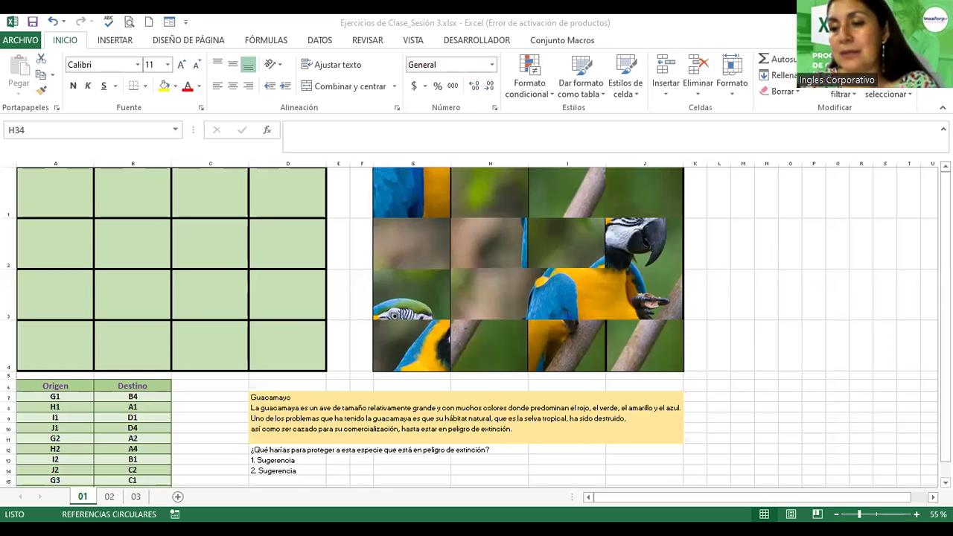
# Examine the macaw puzzle sheet: the empty green grid, the scrambled picture pieces and the text about the species.
pyautogui.scroll(-1, 476, 320)
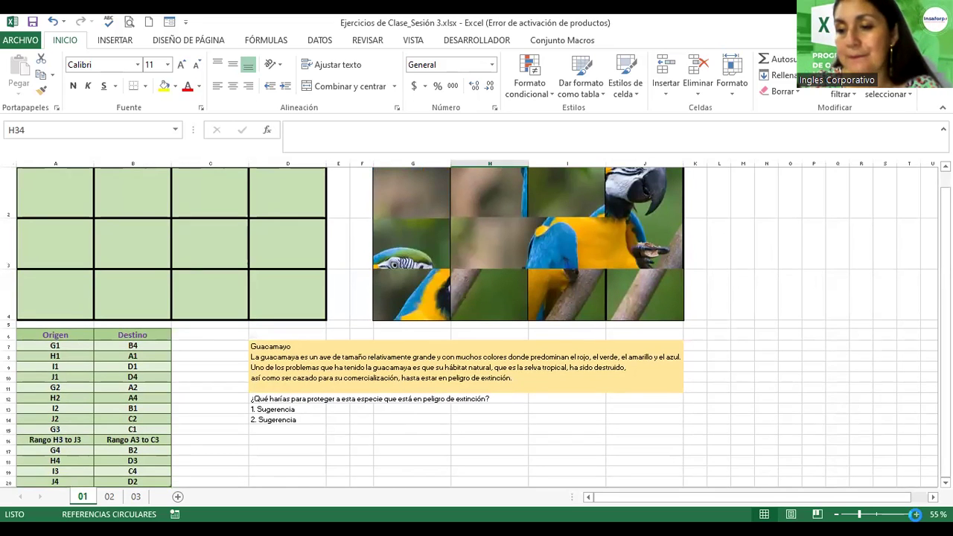
pyautogui.click(914, 514)
pyautogui.click(915, 514)
pyautogui.click(915, 514)
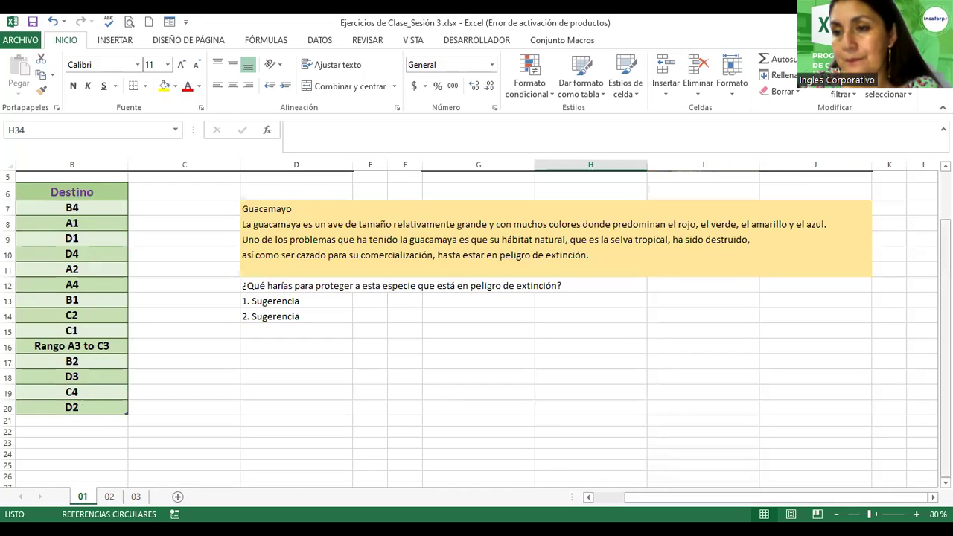
pyautogui.scroll(1, 476, 320)
pyautogui.scroll(-1, 476, 327)
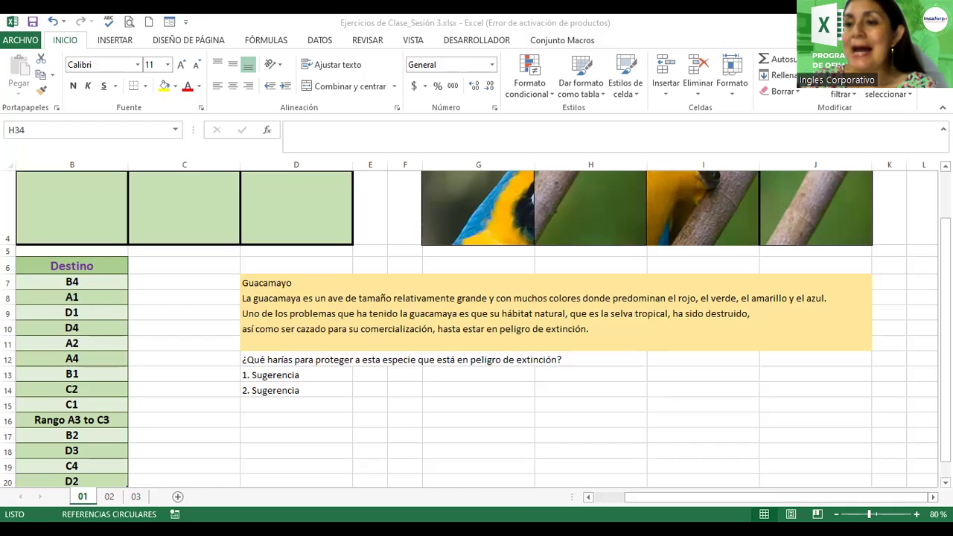
pyautogui.scroll(1, 944, 335)
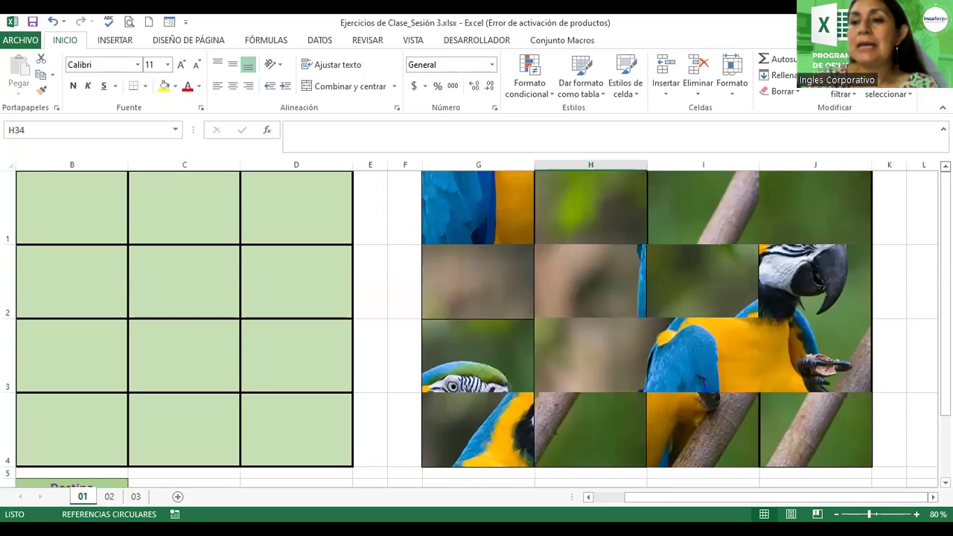
pyautogui.scroll(-2, 477, 327)
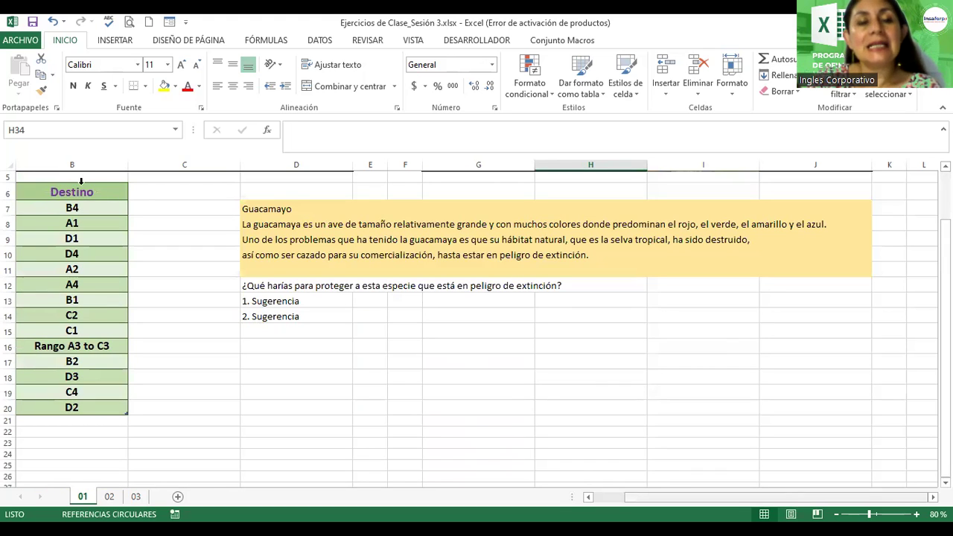
# Review the Origen and Destino table from row 7 to row 20, comparing the first origin with its destination.
pyautogui.hscroll(-1, 38, 211)
pyautogui.click(64, 201)
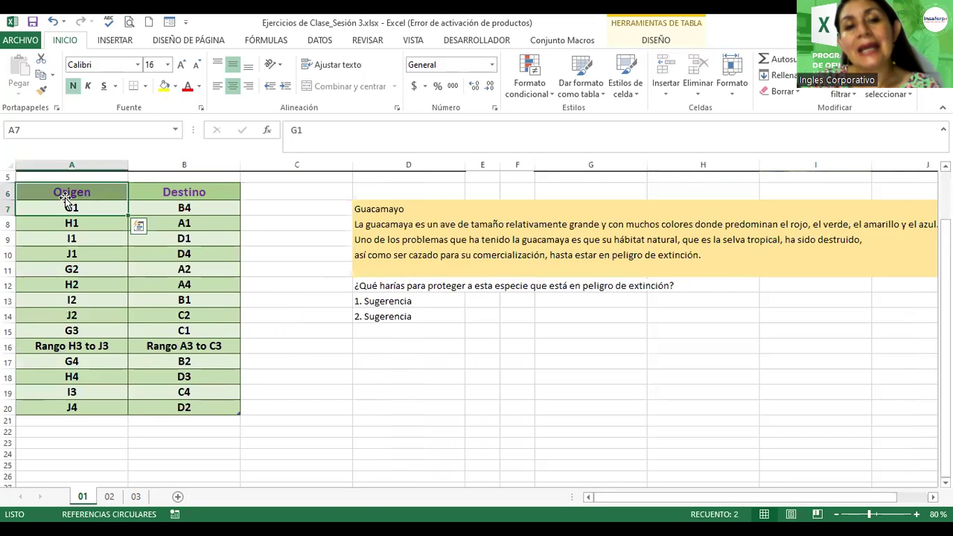
pyautogui.click(76, 199)
pyautogui.click(77, 208)
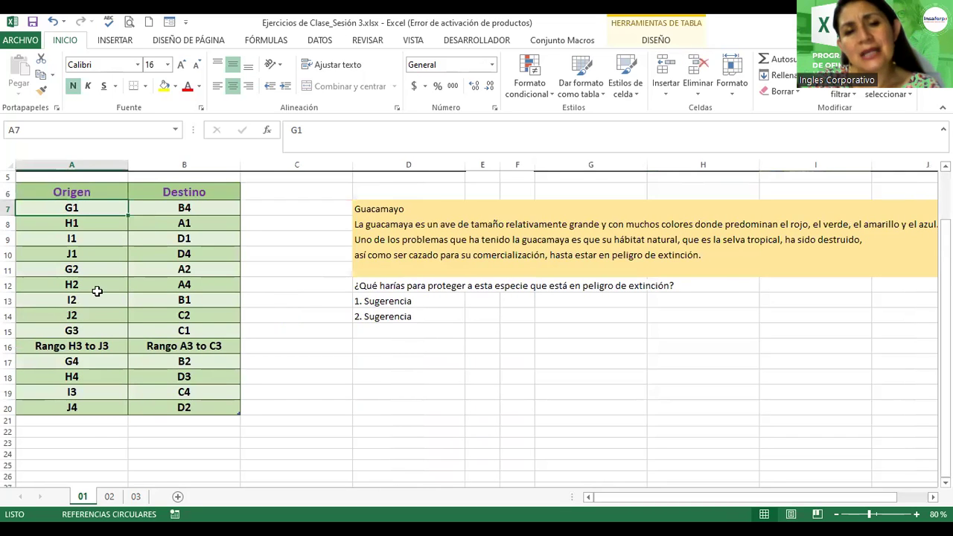
pyautogui.keyDown('shift'); pyautogui.click(101, 372); pyautogui.keyUp('shift')
pyautogui.keyDown('shift'); pyautogui.click(91, 408); pyautogui.keyUp('shift')
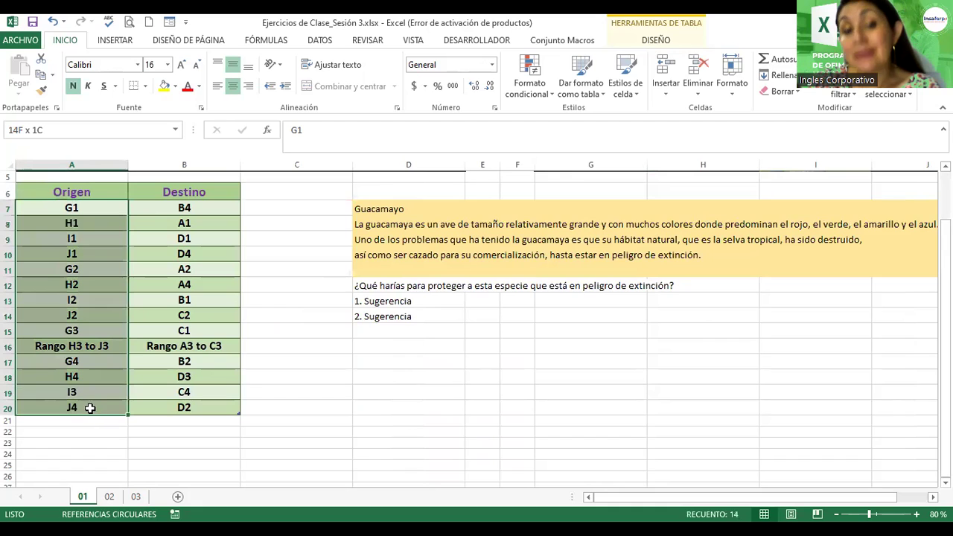
pyautogui.click(81, 217)
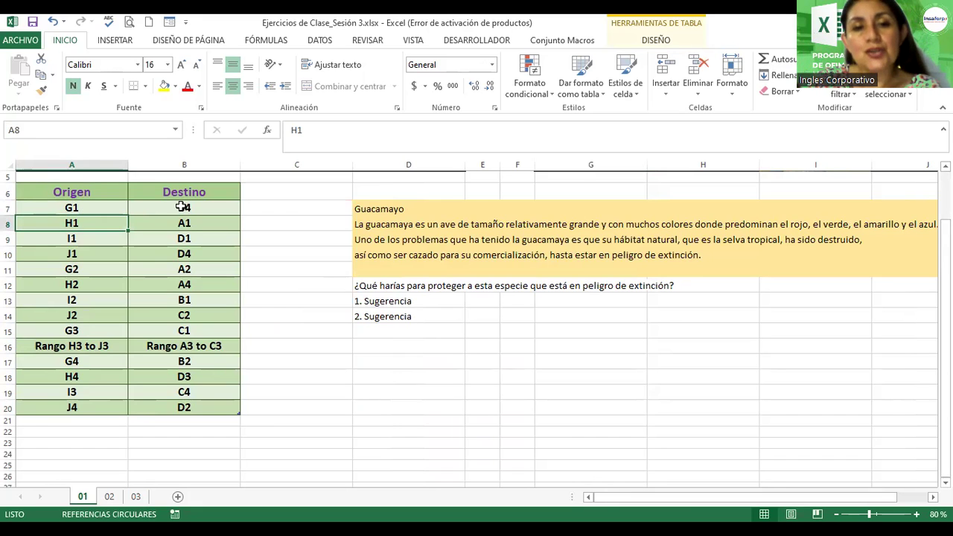
pyautogui.click(160, 207)
pyautogui.click(85, 206)
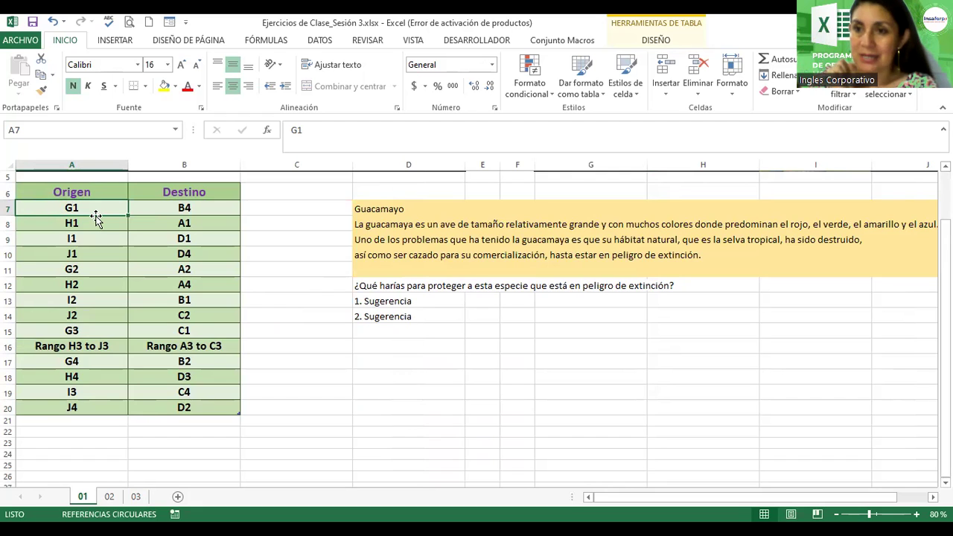
pyautogui.click(216, 205)
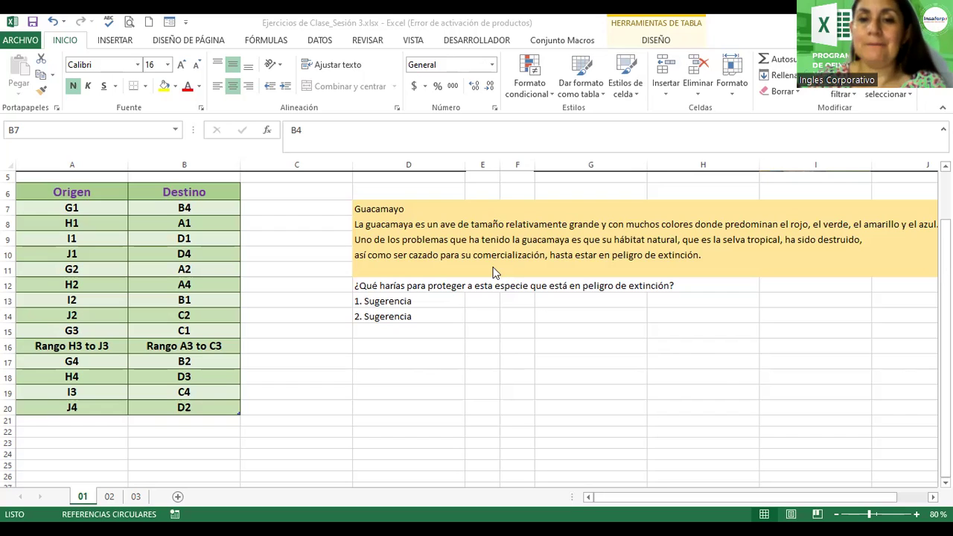
# Return to the Excel workbook and check the first Origen entry, G1, against the puzzle layout.
pyautogui.hotkey('alt', 'Tab')
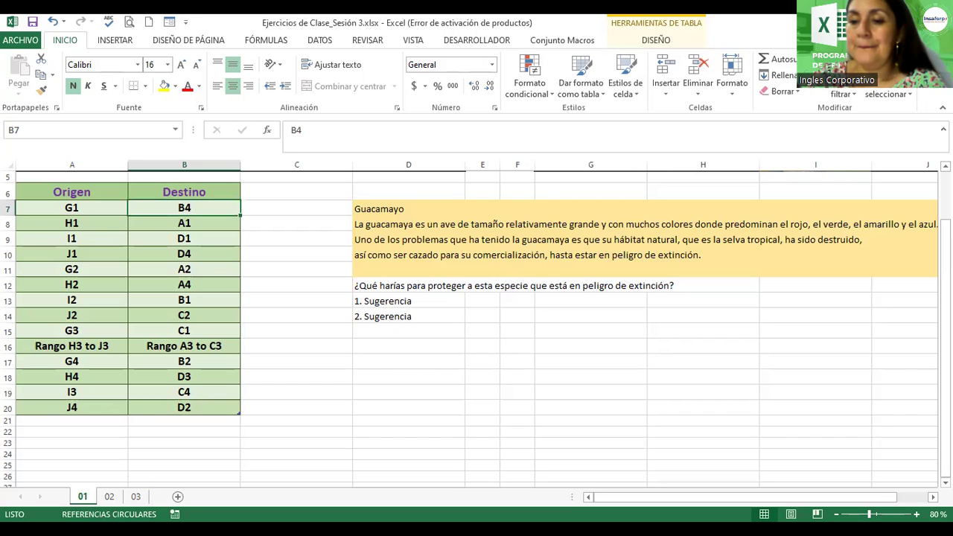
pyautogui.click(836, 514)
pyautogui.click(836, 515)
pyautogui.click(835, 515)
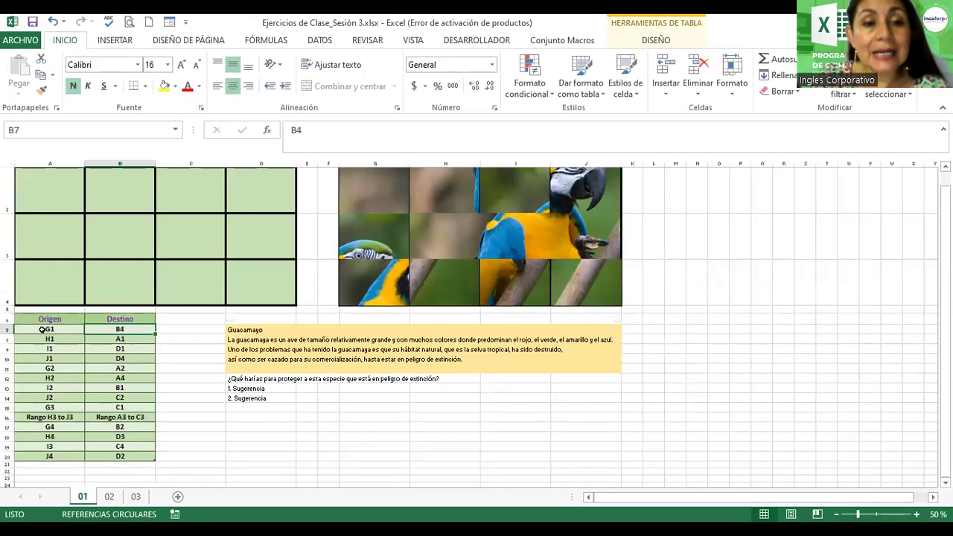
pyautogui.click(43, 329)
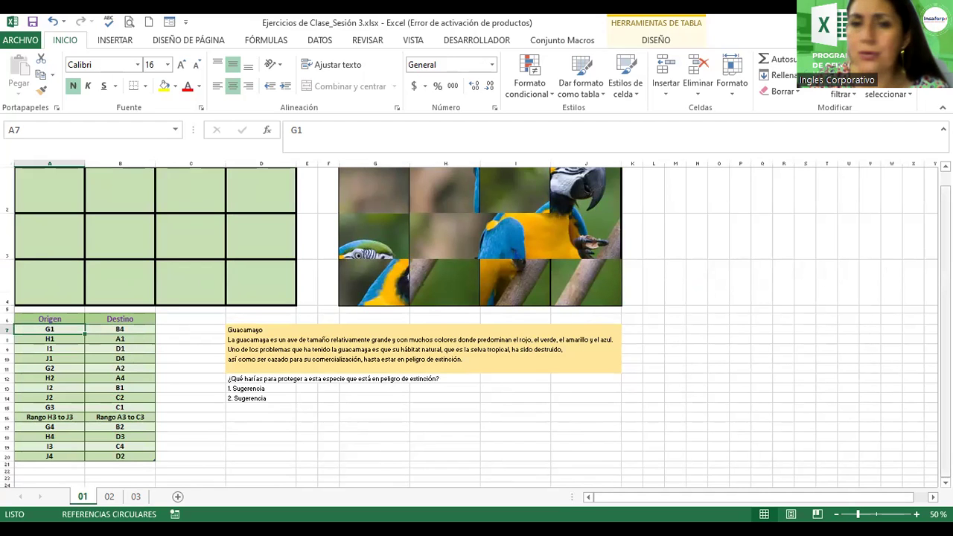
pyautogui.scroll(1, 477, 328)
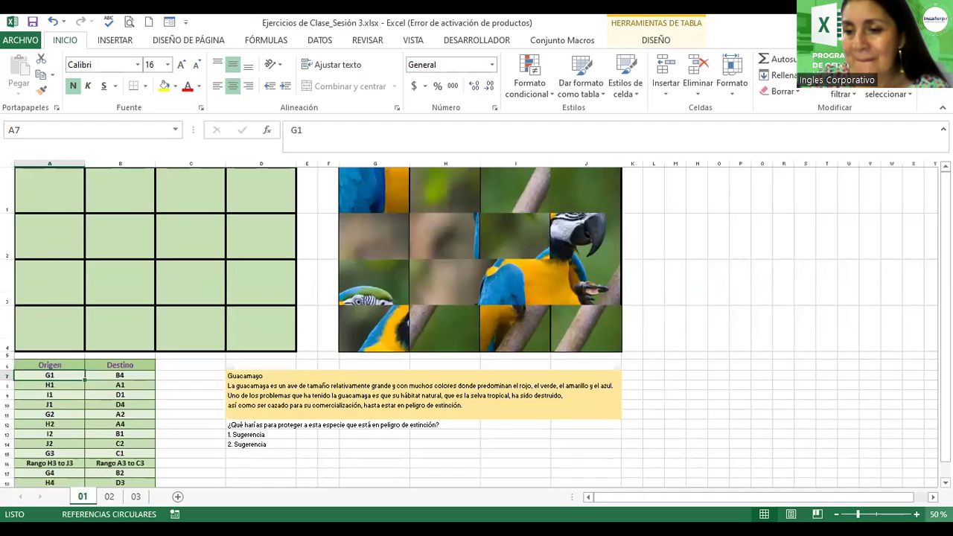
pyautogui.doubleClick(916, 515)
pyautogui.doubleClick(917, 514)
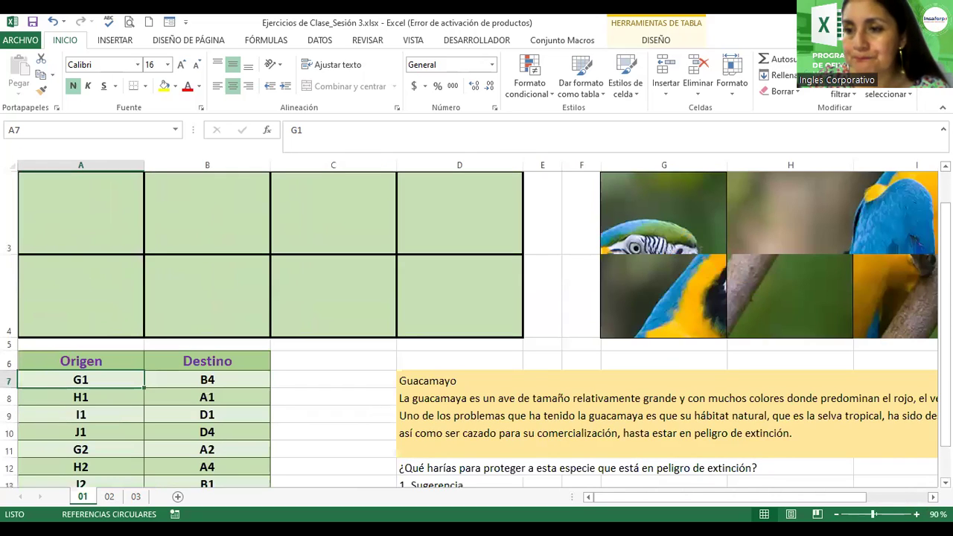
# Move the blue-and-yellow picture piece from cell G1 to cell B4 in the empty green grid.
pyautogui.scroll(2, 656, 205)
pyautogui.click(656, 204)
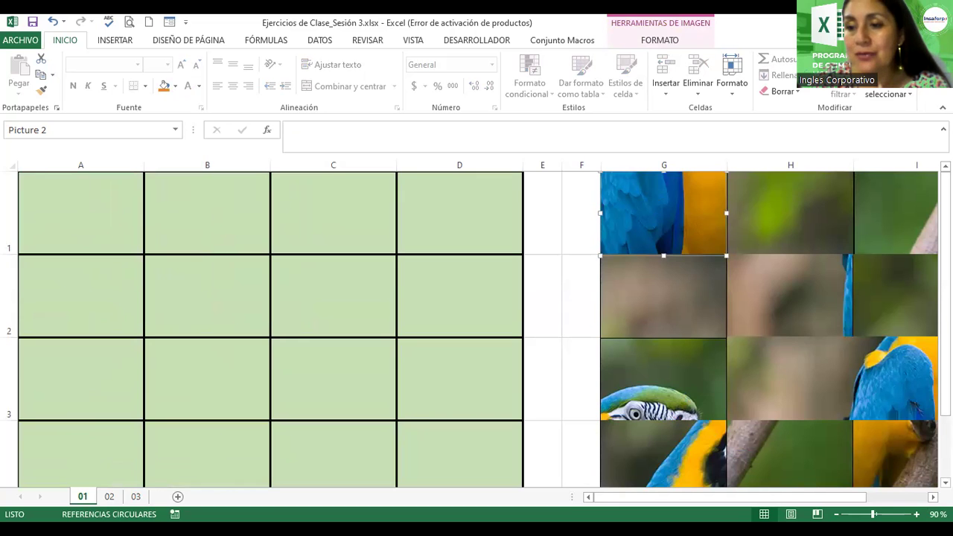
pyautogui.scroll(-2, 476, 327)
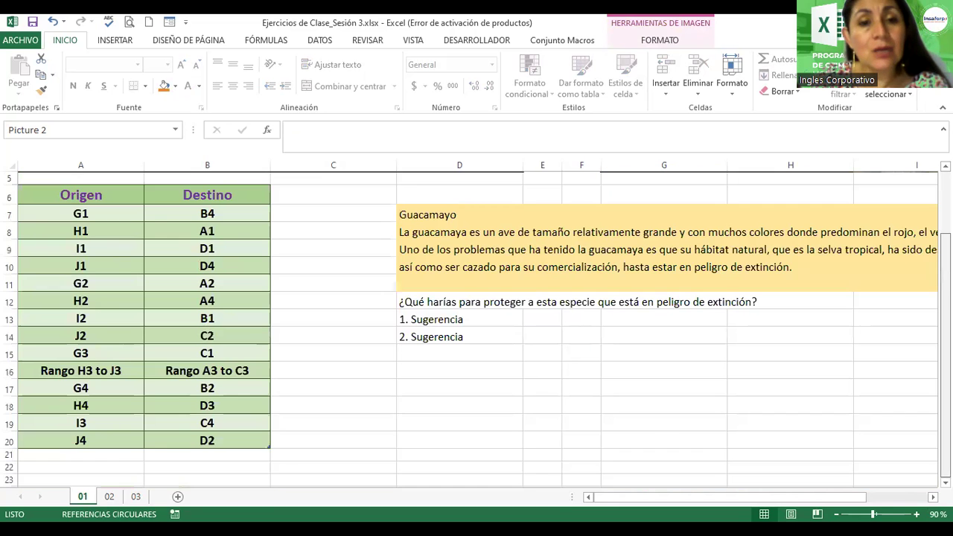
pyautogui.scroll(3, 305, 191)
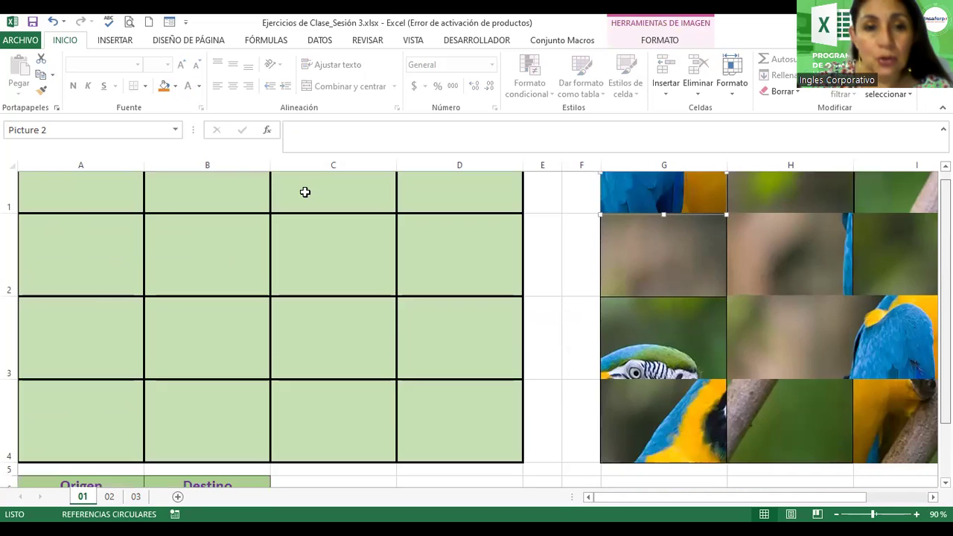
pyautogui.scroll(1, 206, 160)
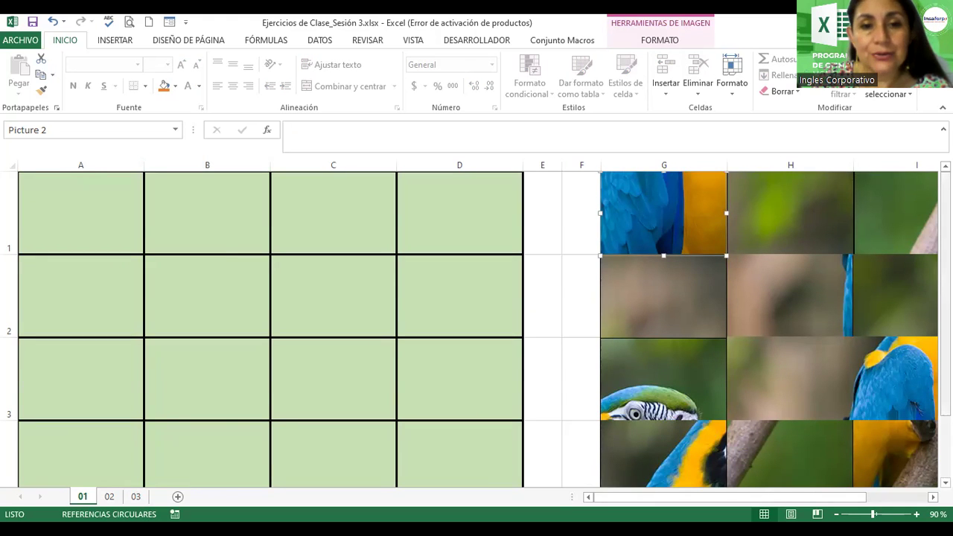
pyautogui.scroll(-1, 477, 327)
pyautogui.scroll(1, 477, 327)
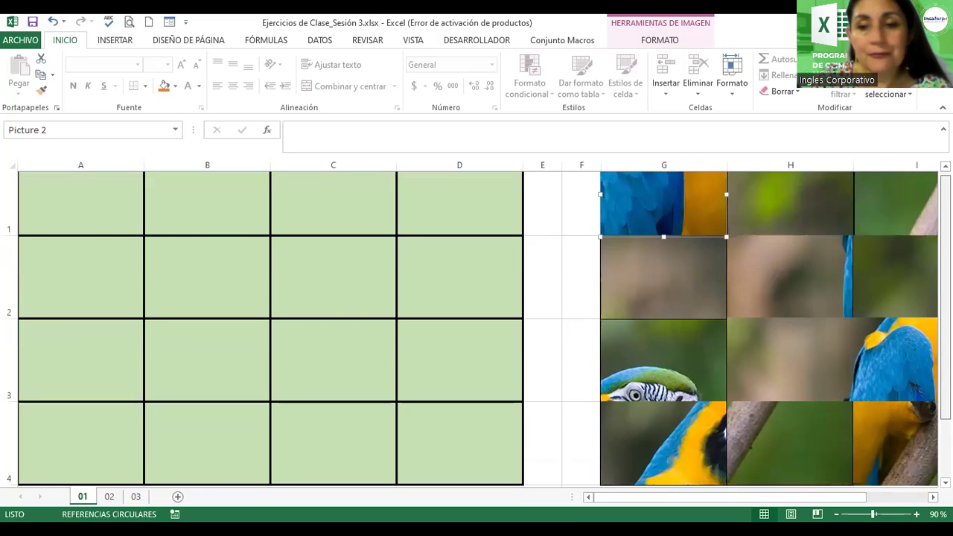
pyautogui.scroll(1, 476, 327)
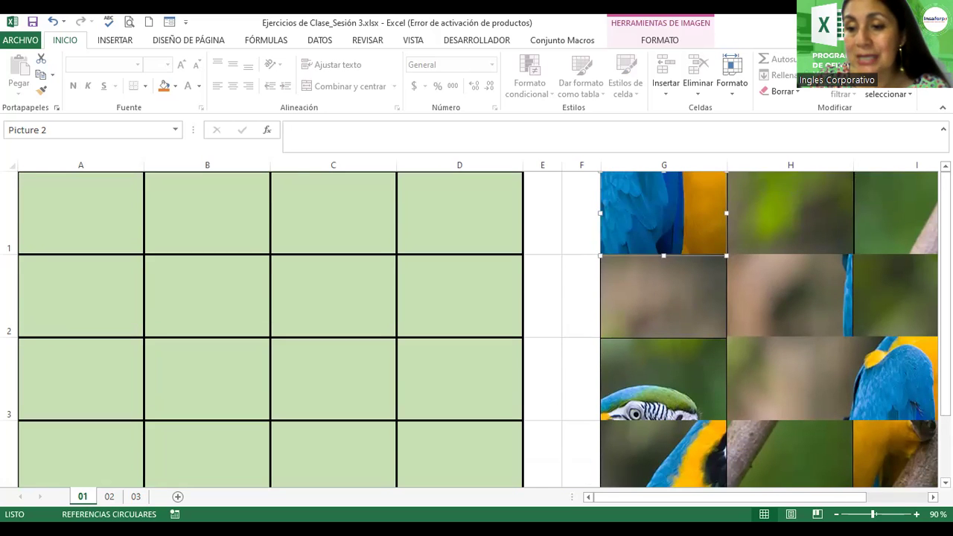
pyautogui.keyDown('ctrl'); pyautogui.scroll(-1, 674, 231); pyautogui.keyUp('ctrl')
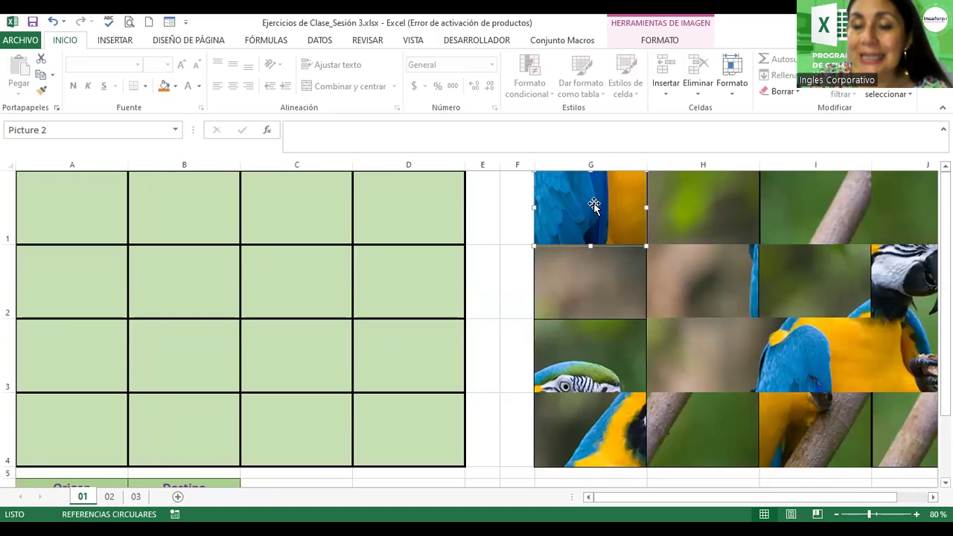
pyautogui.moveTo(593, 203); pyautogui.dragTo(436, 258)
pyautogui.moveTo(334, 284); pyautogui.dragTo(183, 433)
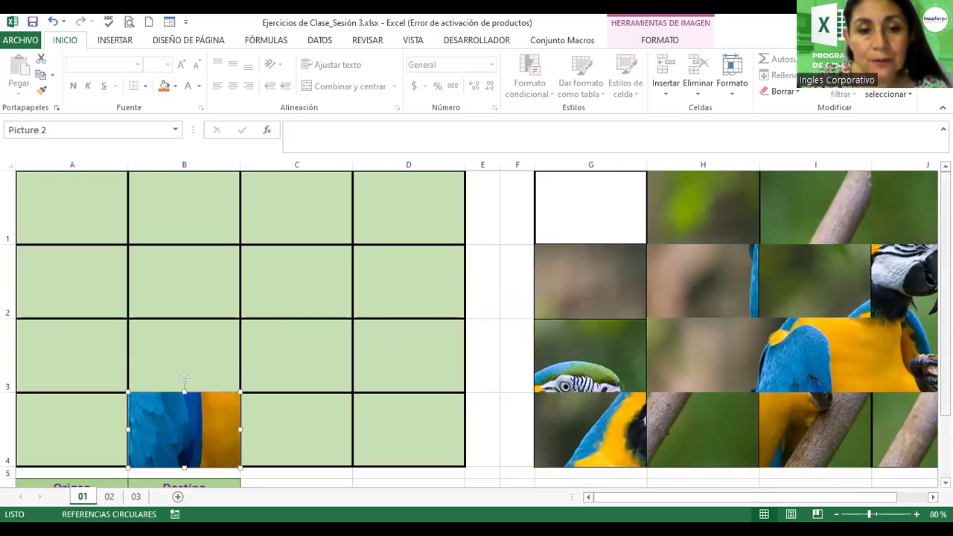
pyautogui.scroll(-2, 196, 340)
pyautogui.scroll(1, 161, 410)
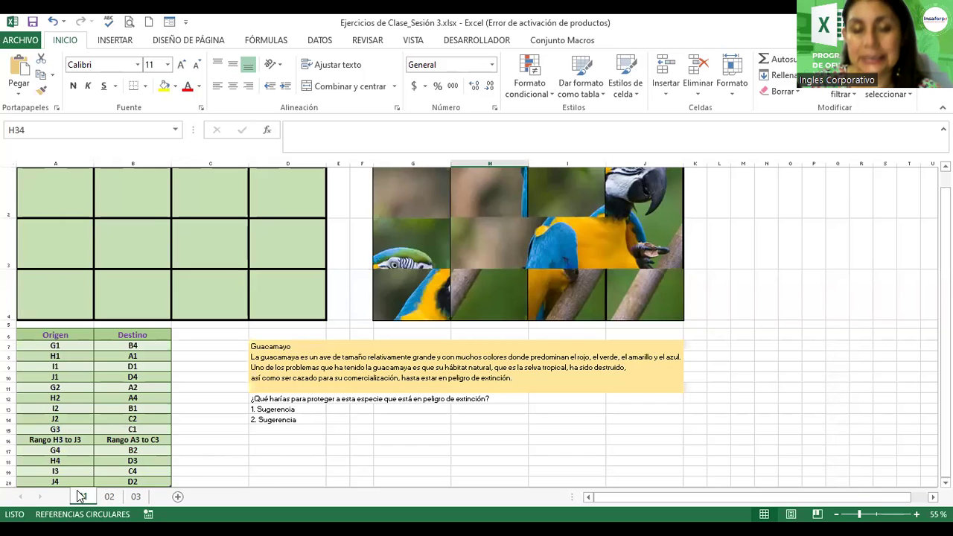
# Rename sheet 01 as Puzzle.
pyautogui.doubleClick(82, 497)
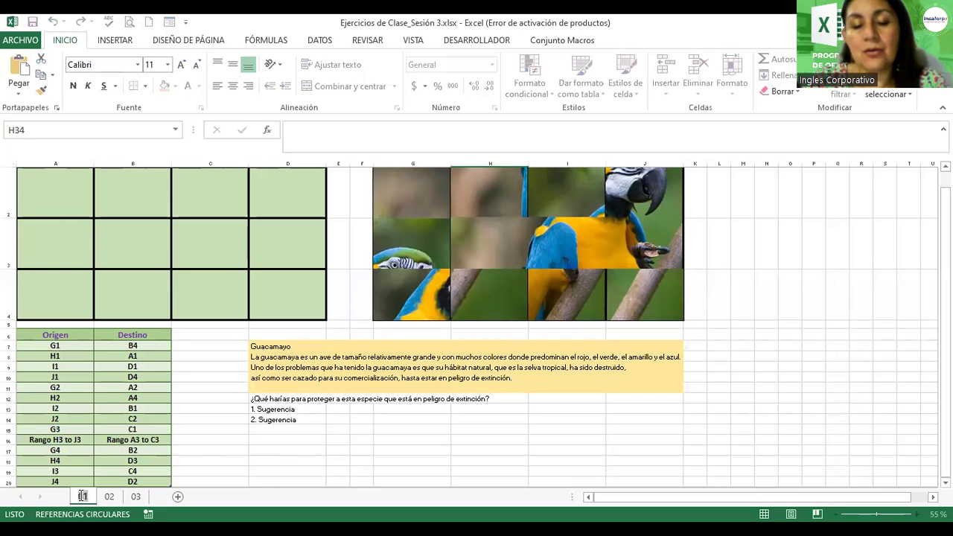
pyautogui.write('luzzle')
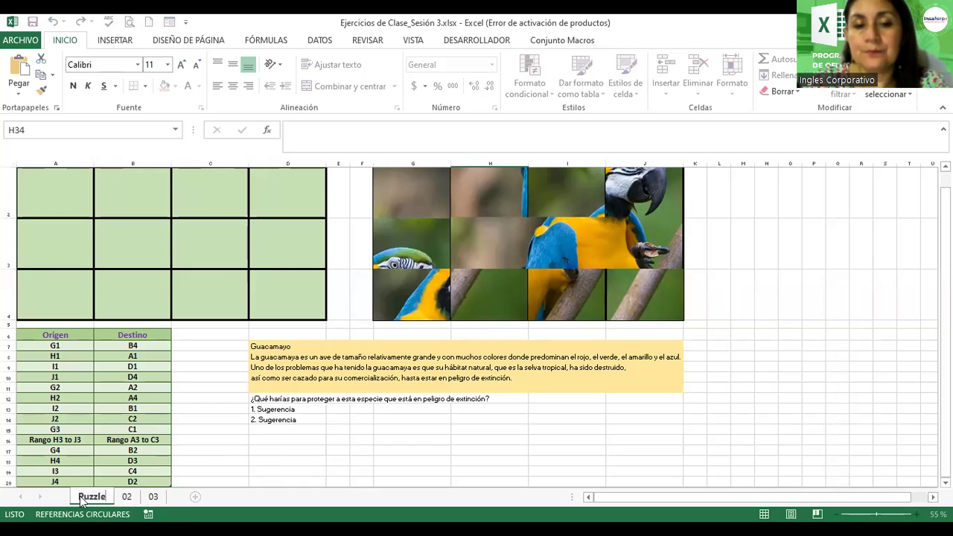
pyautogui.press('Return')
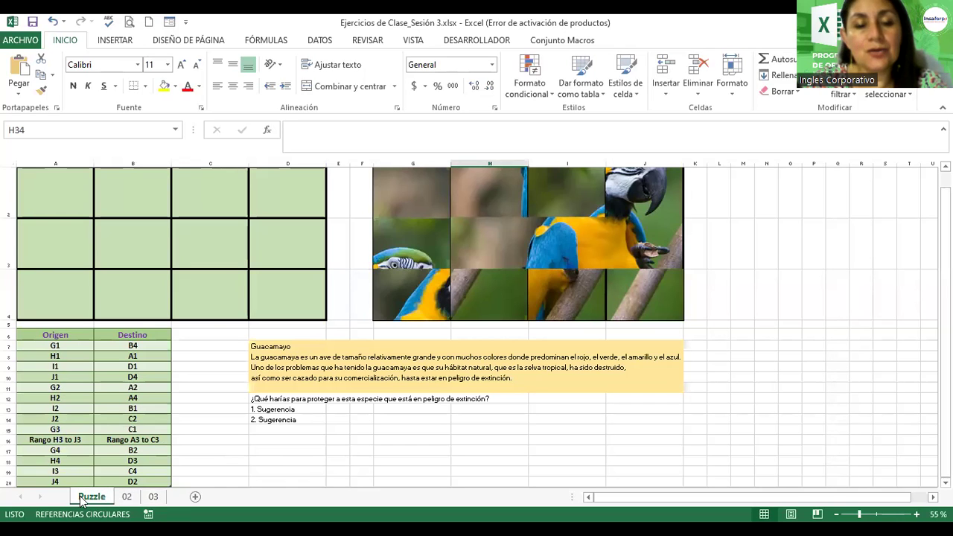
# Set the Puzzle sheet's tab color to dark brown.
pyautogui.rightClick(82, 498)
pyautogui.moveTo(176, 433)
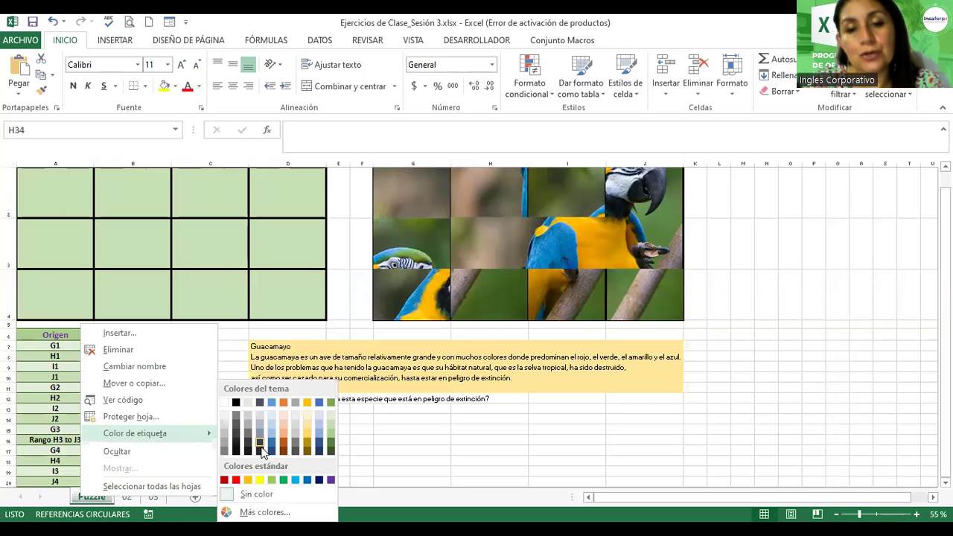
pyautogui.click(375, 467)
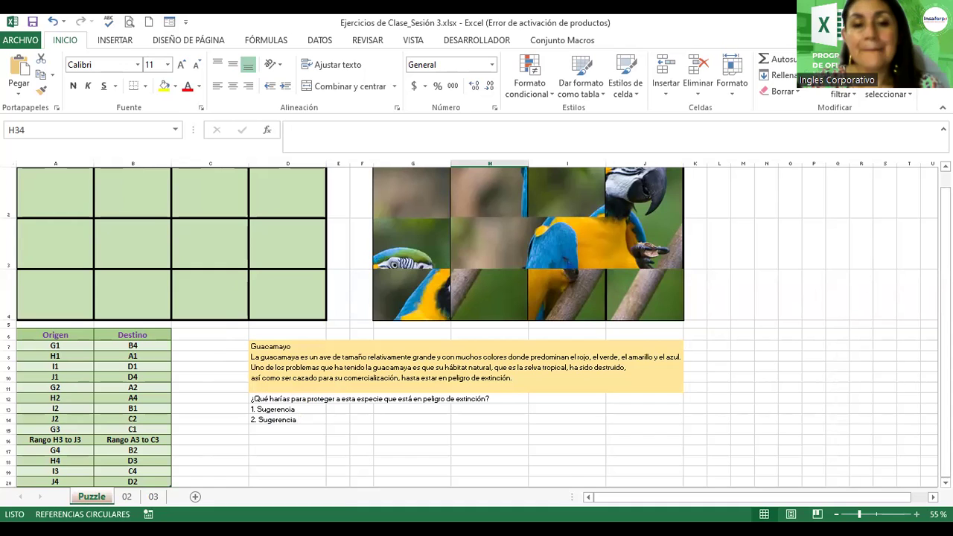
# On sheet 02, draw a rectangle beside the tangram picture, covering about columns G to J and rows 2 to 15.
pyautogui.click(128, 496)
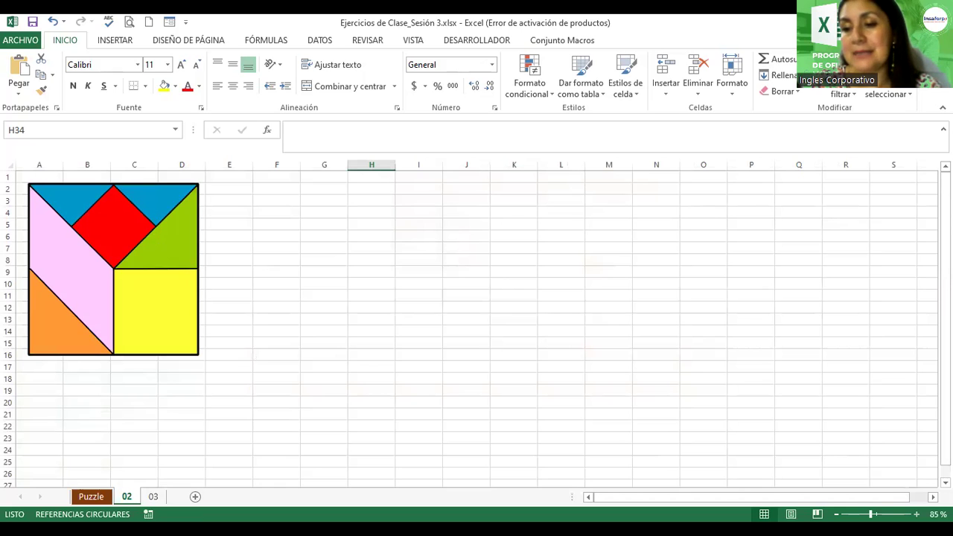
pyautogui.scroll(3, 476, 327)
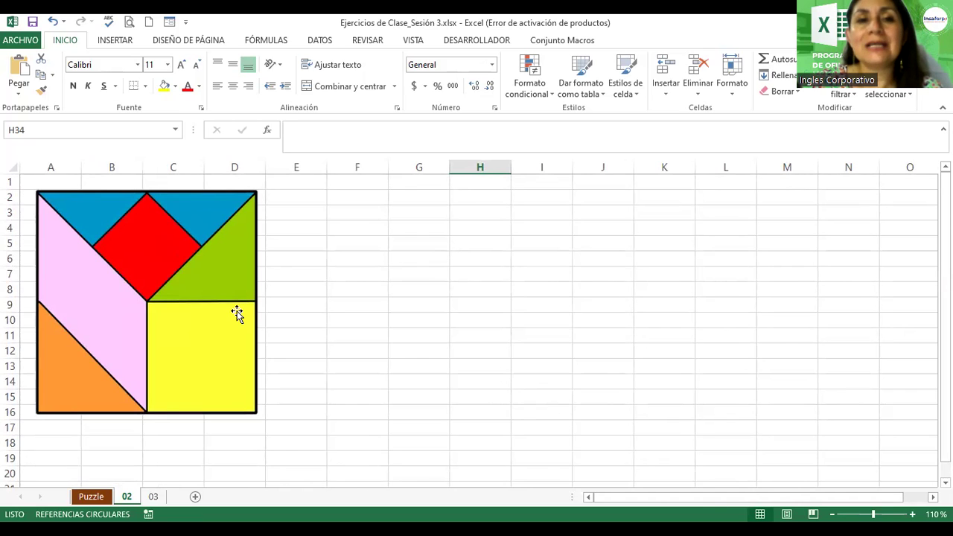
pyautogui.click(187, 39)
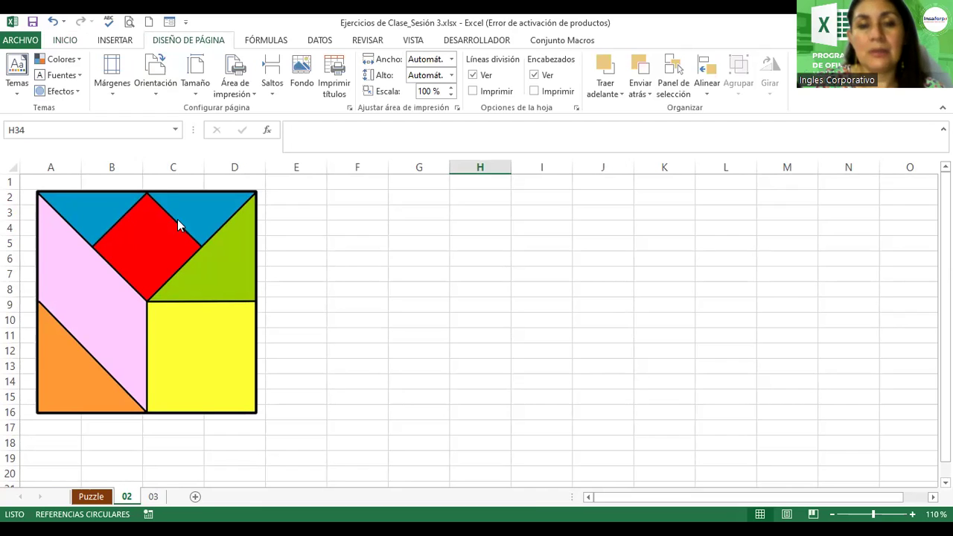
pyautogui.click(107, 45)
pyautogui.click(111, 42)
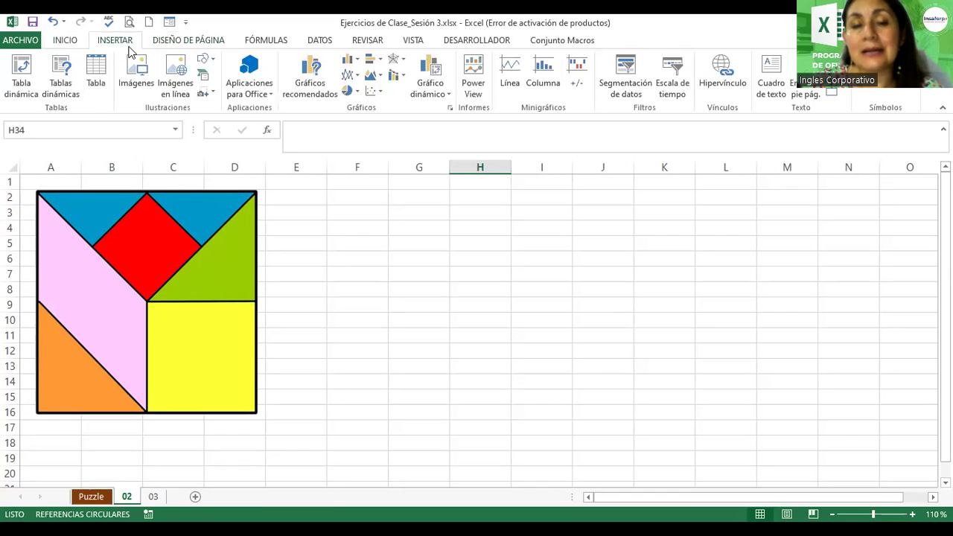
pyautogui.click(212, 63)
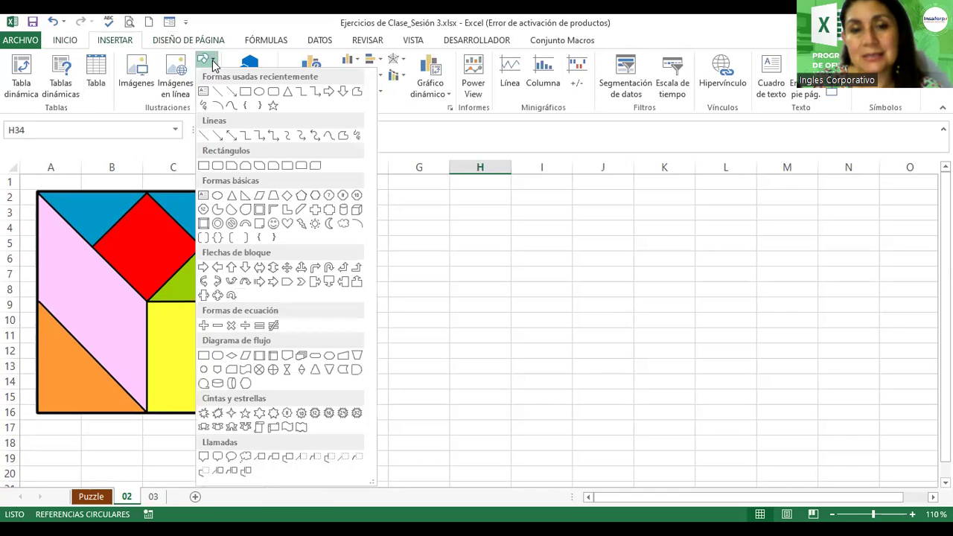
pyautogui.click(246, 92)
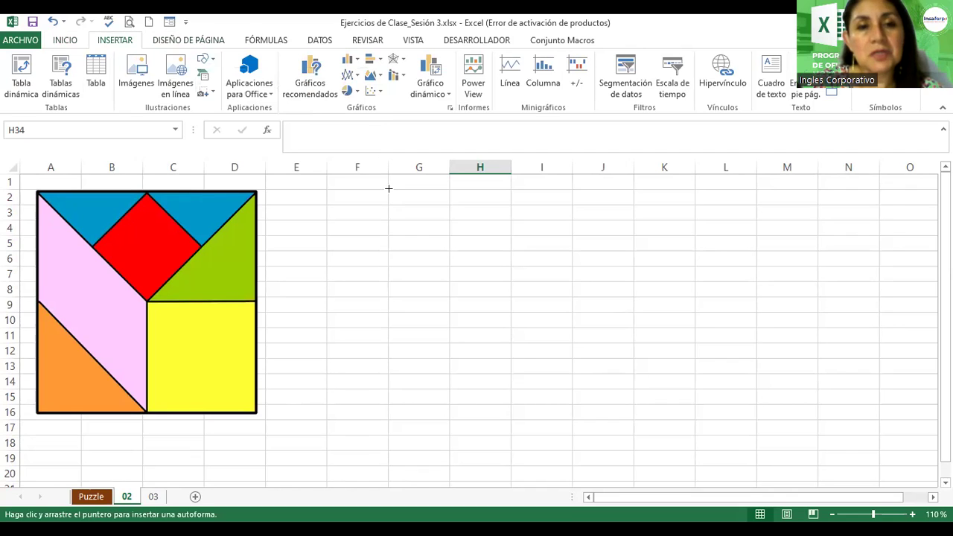
pyautogui.moveTo(389, 188); pyautogui.dragTo(644, 408)
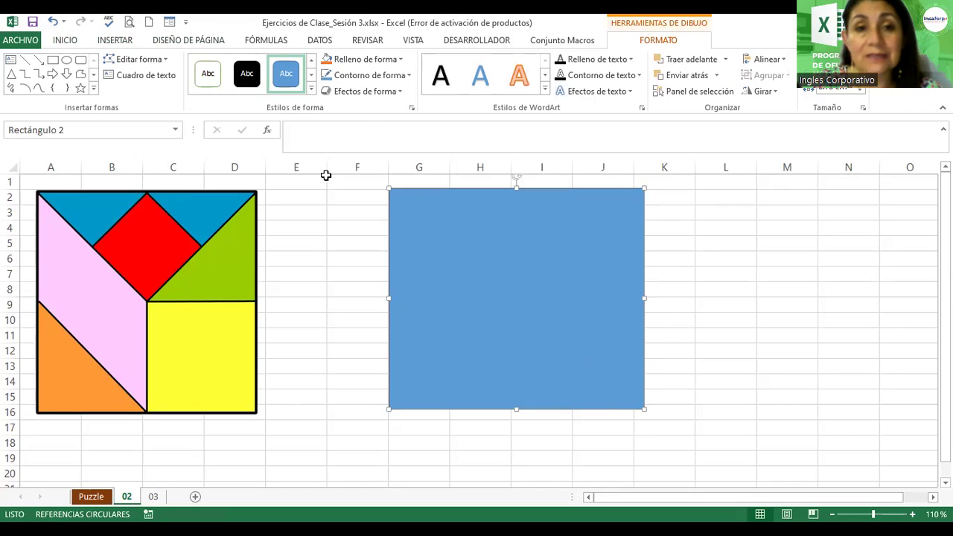
pyautogui.click(116, 39)
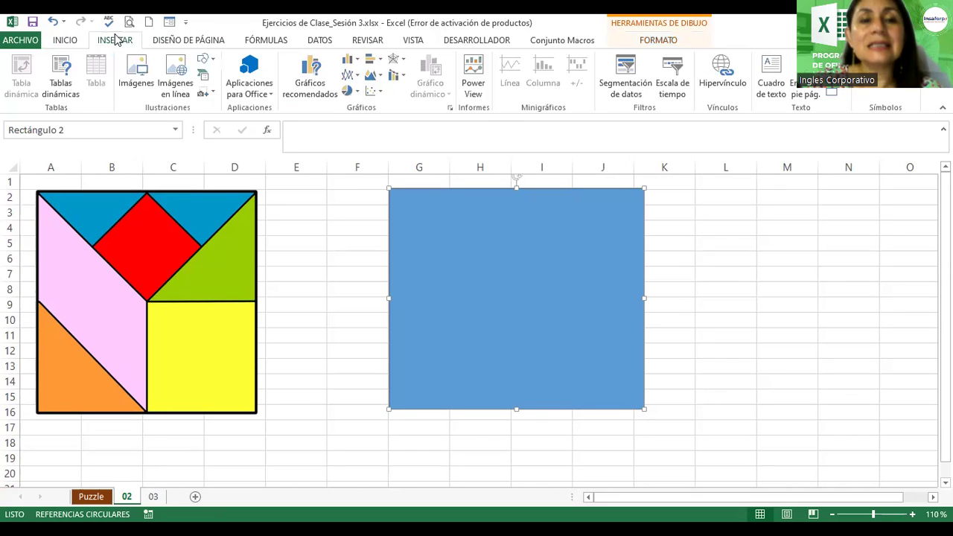
pyautogui.click(212, 62)
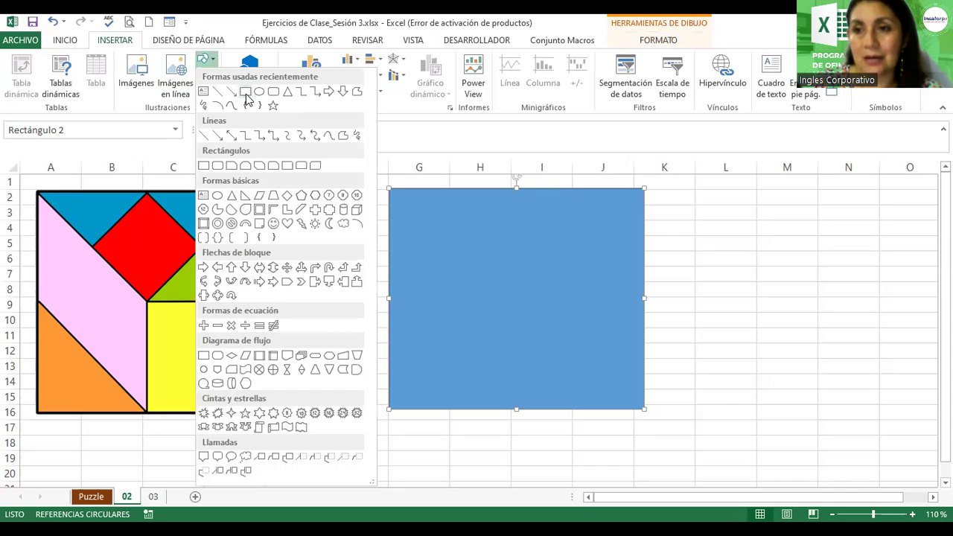
pyautogui.click(551, 228)
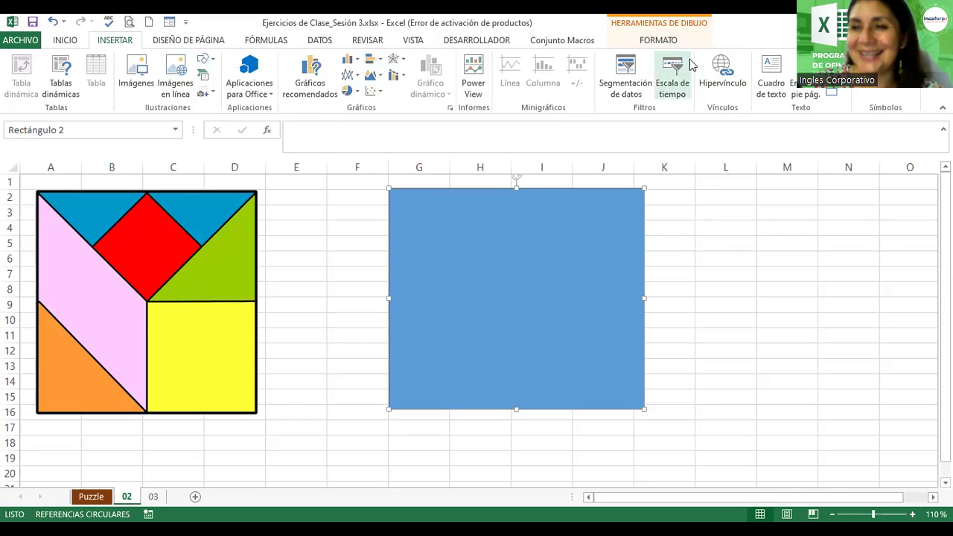
# Apply the gold gradient preset shape style with a shadow to the blue rectangle.
pyautogui.click(645, 41)
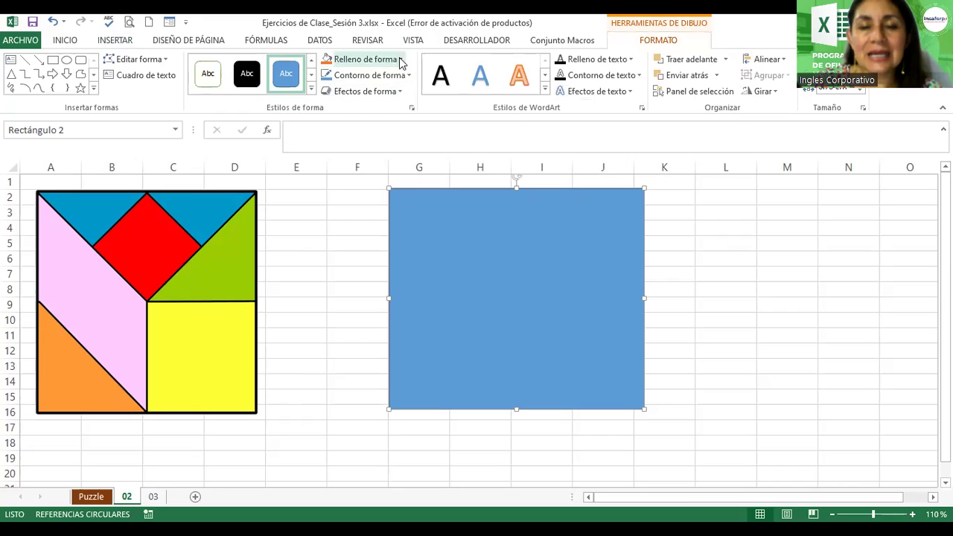
pyautogui.click(310, 90)
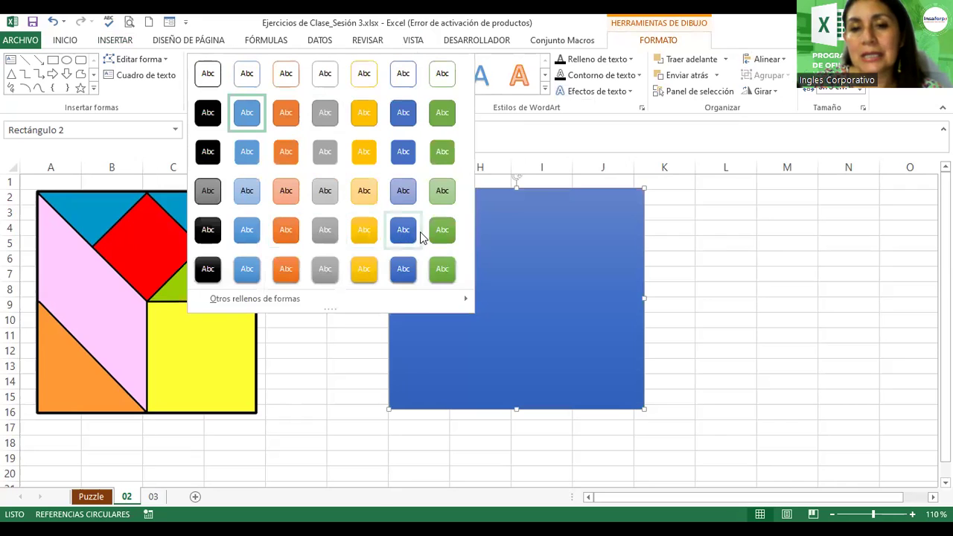
pyautogui.click(372, 271)
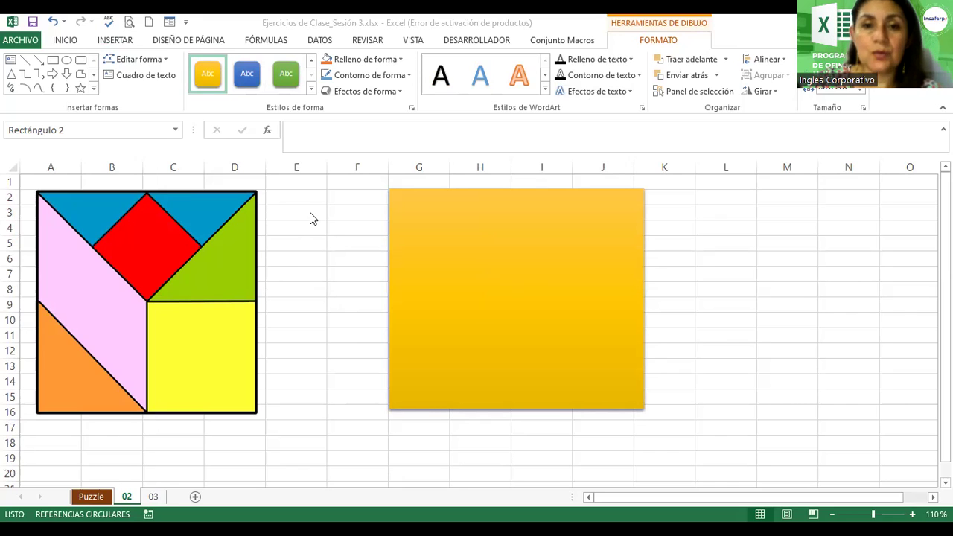
# Insert an isosceles triangle a little over two columns wide near the upper-left corner of the gold rectangle.
pyautogui.click(108, 42)
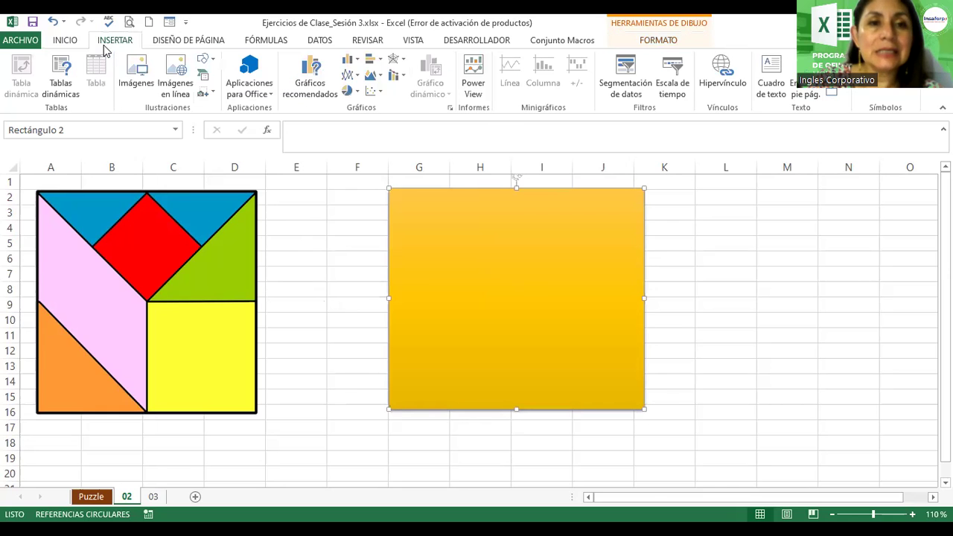
pyautogui.click(205, 60)
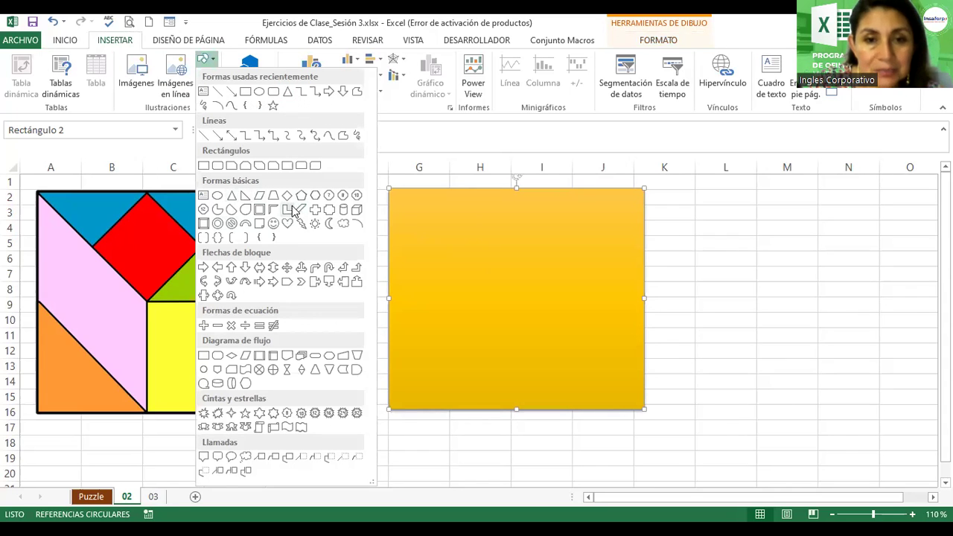
pyautogui.click(232, 195)
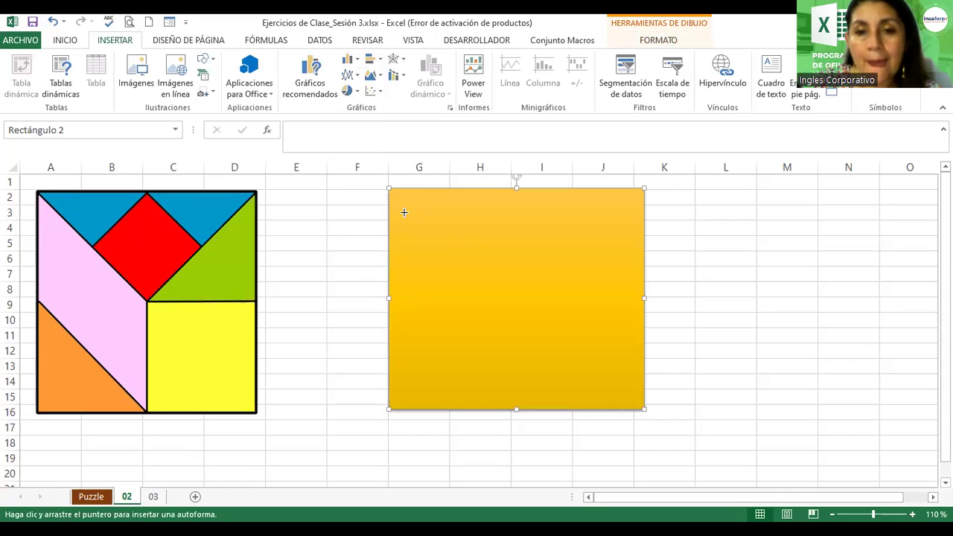
pyautogui.moveTo(443, 228); pyautogui.dragTo(540, 276)
pyautogui.moveTo(477, 249); pyautogui.dragTo(464, 227)
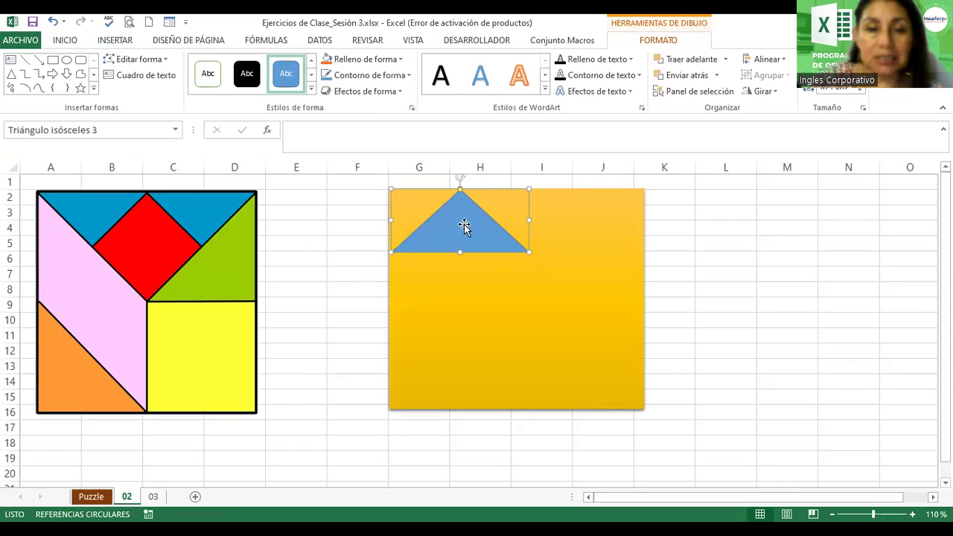
pyautogui.moveTo(464, 226); pyautogui.dragTo(465, 238)
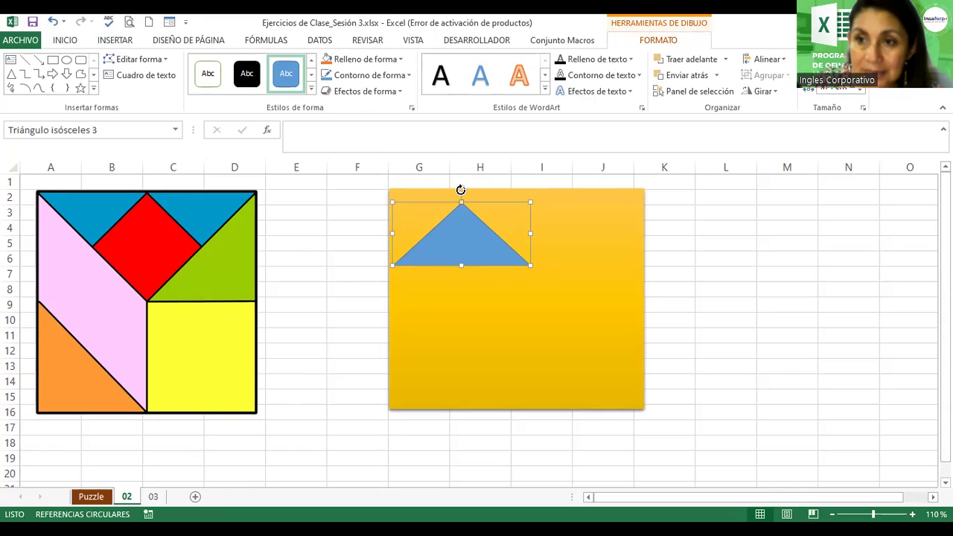
# Rotate the triangle to point downward and fit it into the gold rectangle's upper-left corner, trimming it slightly to end in row 5.
pyautogui.moveTo(461, 191); pyautogui.dragTo(464, 325)
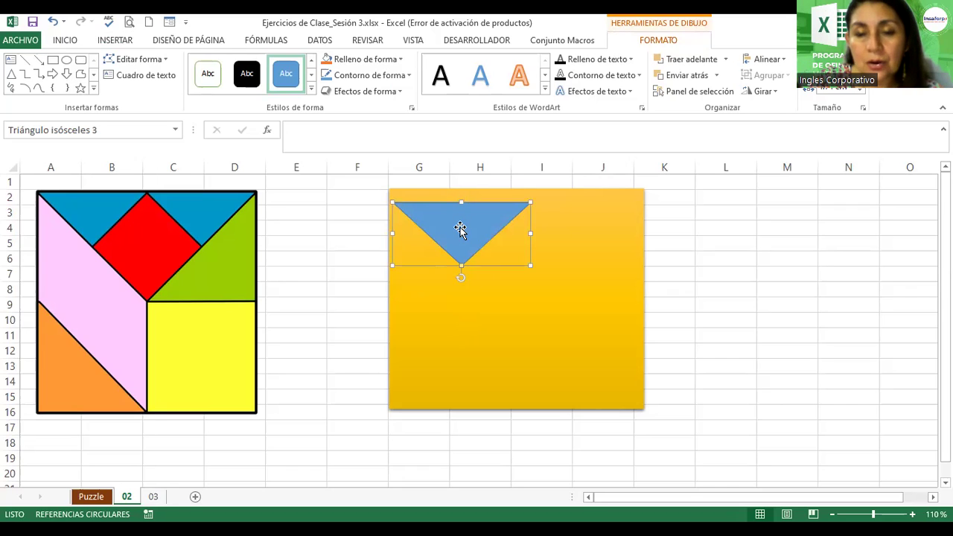
pyautogui.moveTo(459, 223); pyautogui.dragTo(456, 214)
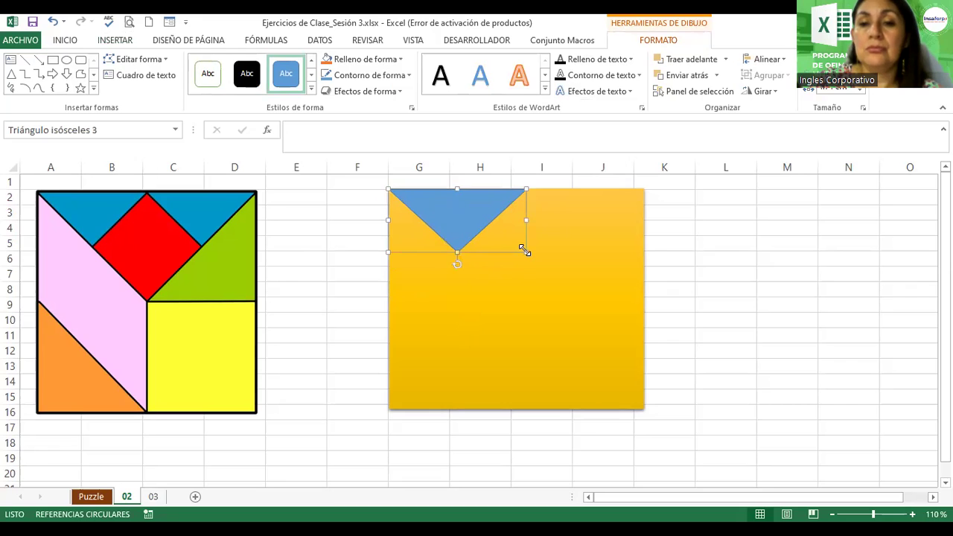
pyautogui.moveTo(525, 250); pyautogui.dragTo(522, 246)
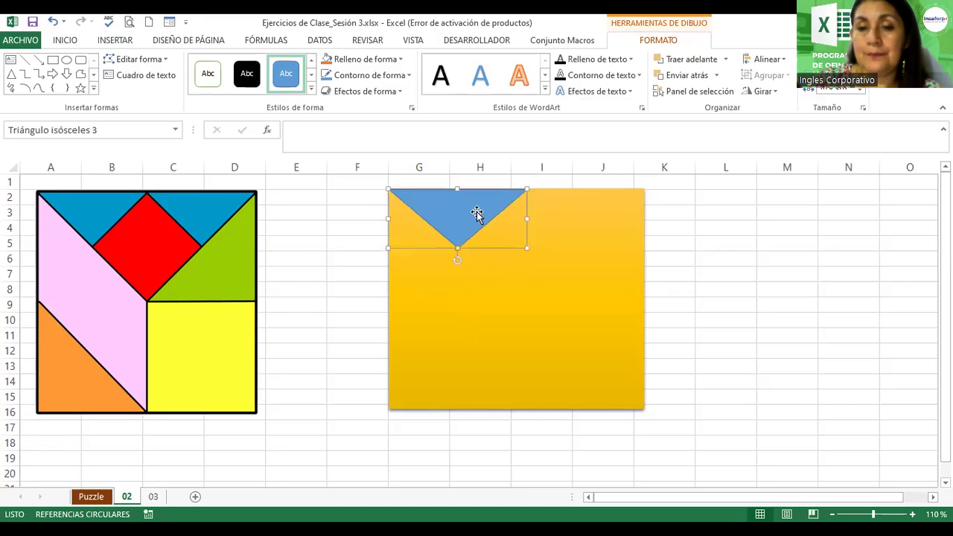
pyautogui.moveTo(473, 210); pyautogui.dragTo(477, 211)
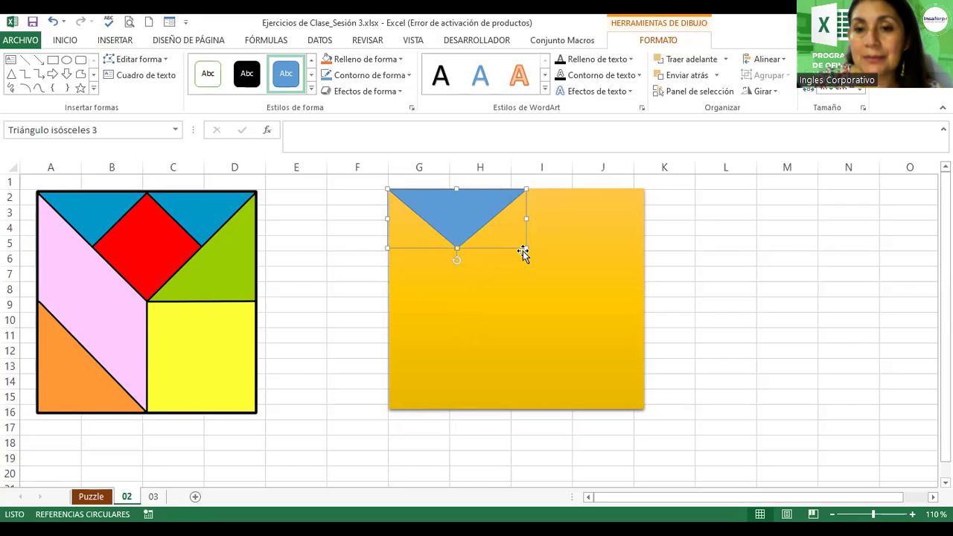
pyautogui.moveTo(526, 248); pyautogui.dragTo(526, 250)
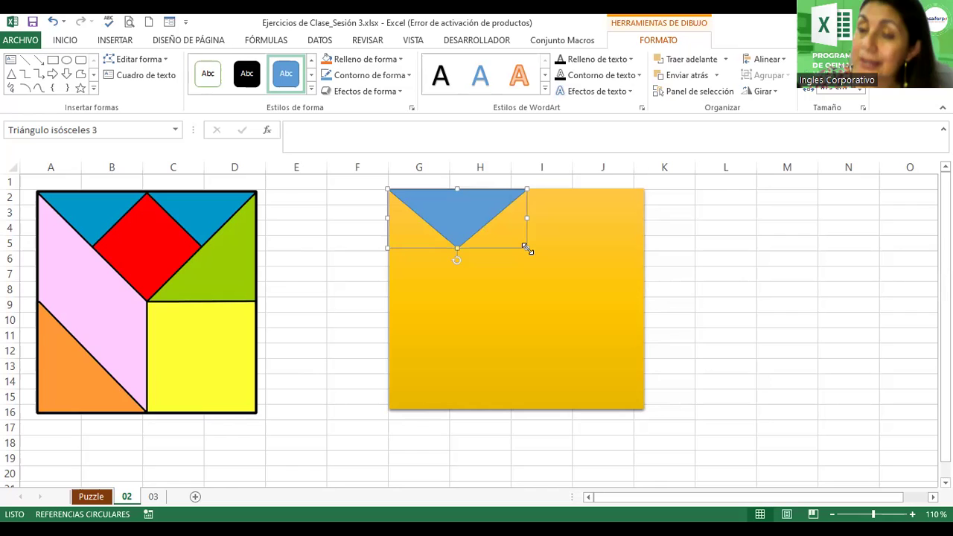
# Copy the blue triangle and paste the duplicate at cell K4, keeping the destination theme.
pyautogui.rightClick(458, 205)
pyautogui.click(460, 206)
pyautogui.rightClick(459, 206)
pyautogui.click(459, 205)
pyautogui.rightClick(460, 207)
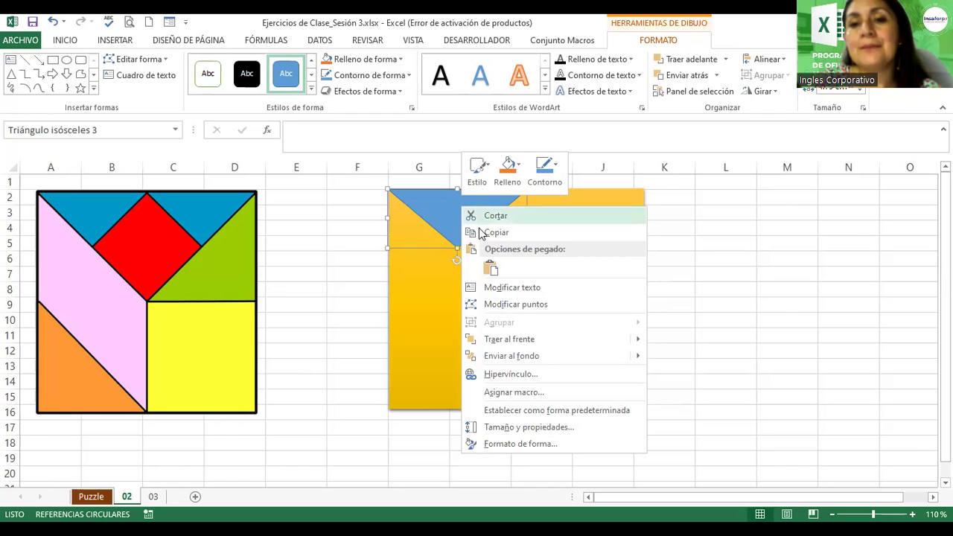
pyautogui.click(620, 230)
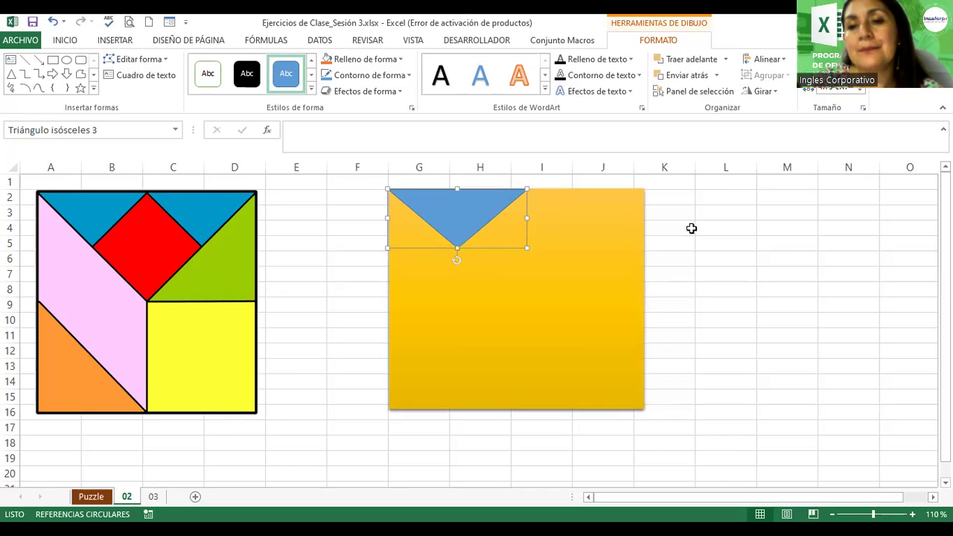
pyautogui.click(686, 227)
pyautogui.rightClick(686, 228)
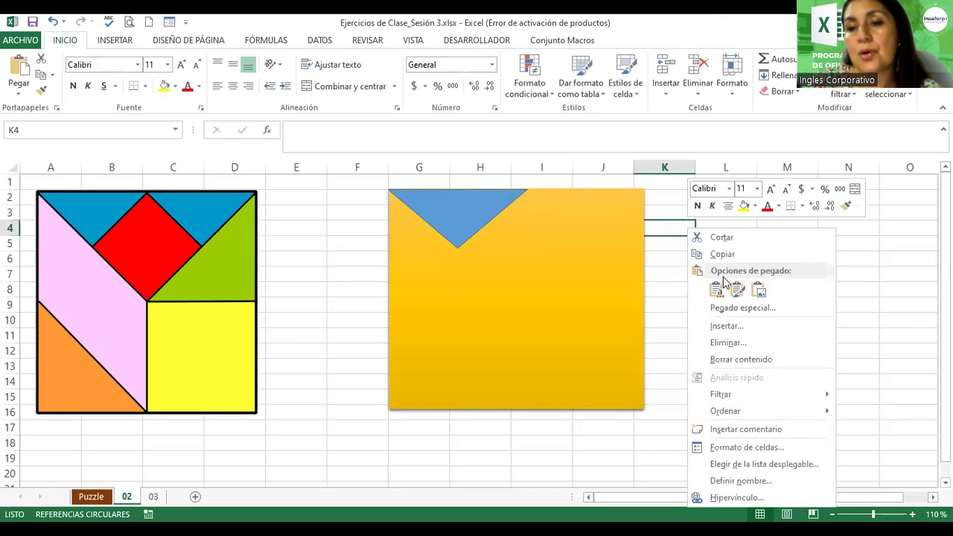
pyautogui.click(717, 287)
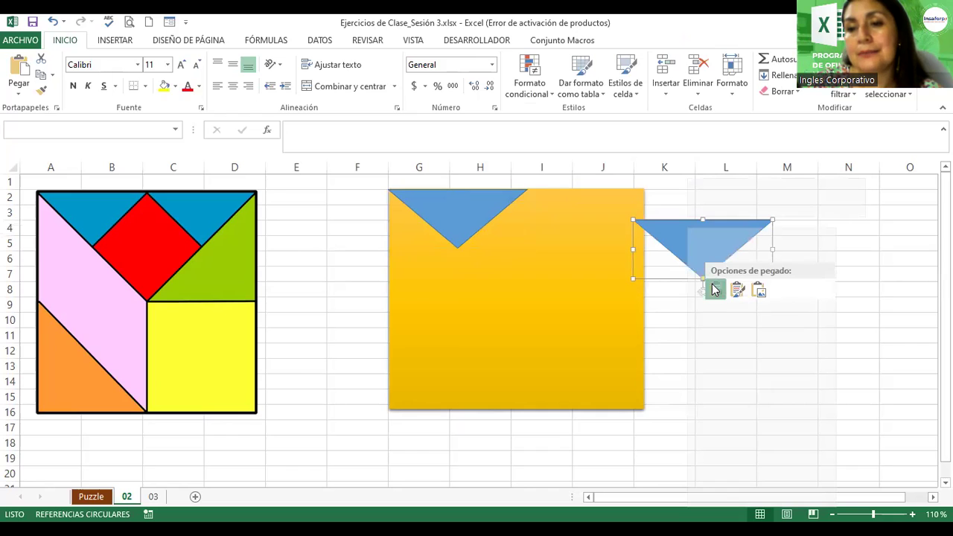
# Move the copied triangle to the gold rectangle's upper-right corner and narrow both triangles so they meet at the middle of the upper edge.
pyautogui.moveTo(692, 232); pyautogui.dragTo(567, 202)
pyautogui.click(567, 202)
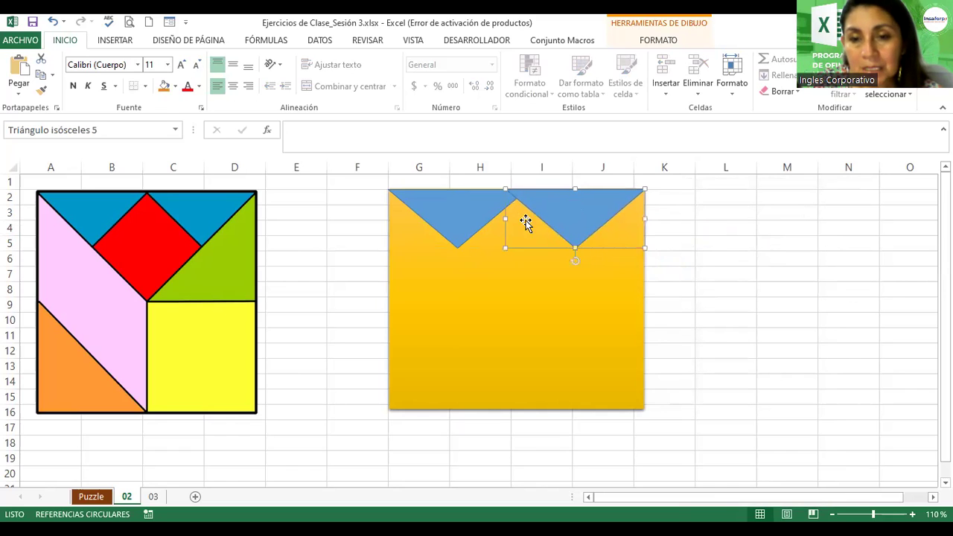
pyautogui.moveTo(505, 218); pyautogui.dragTo(515, 219)
pyautogui.click(497, 209)
pyautogui.click(584, 209)
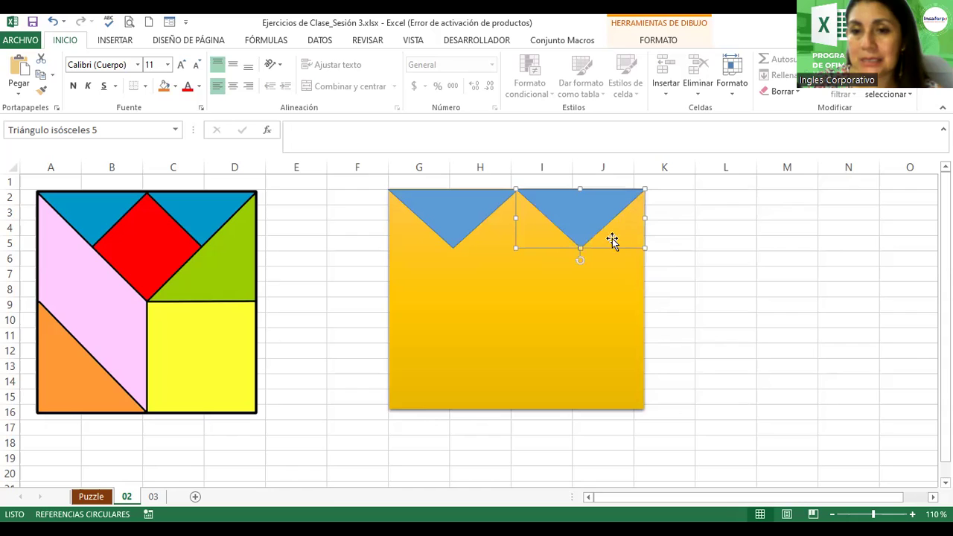
# Try out rotating the first blue triangle with its rotation control.
pyautogui.click(728, 238)
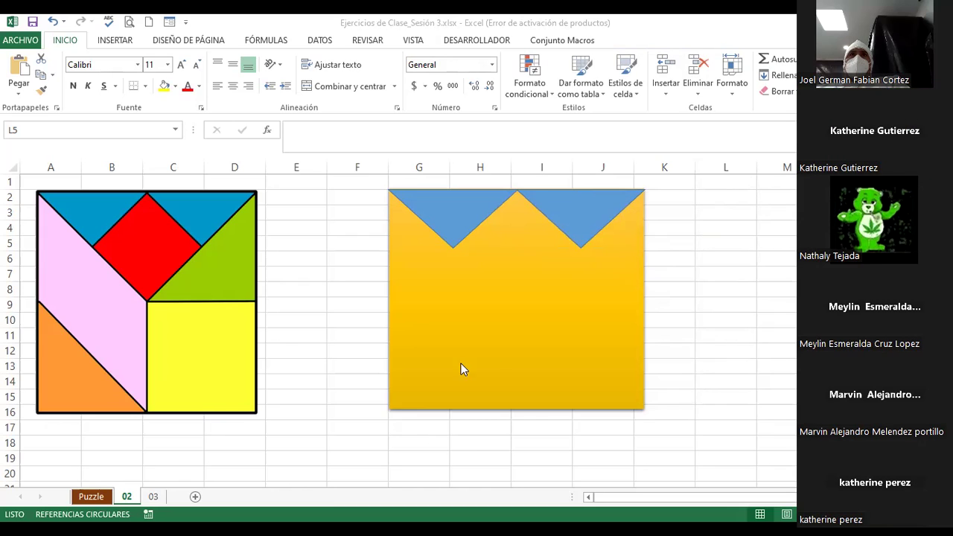
pyautogui.click(464, 207)
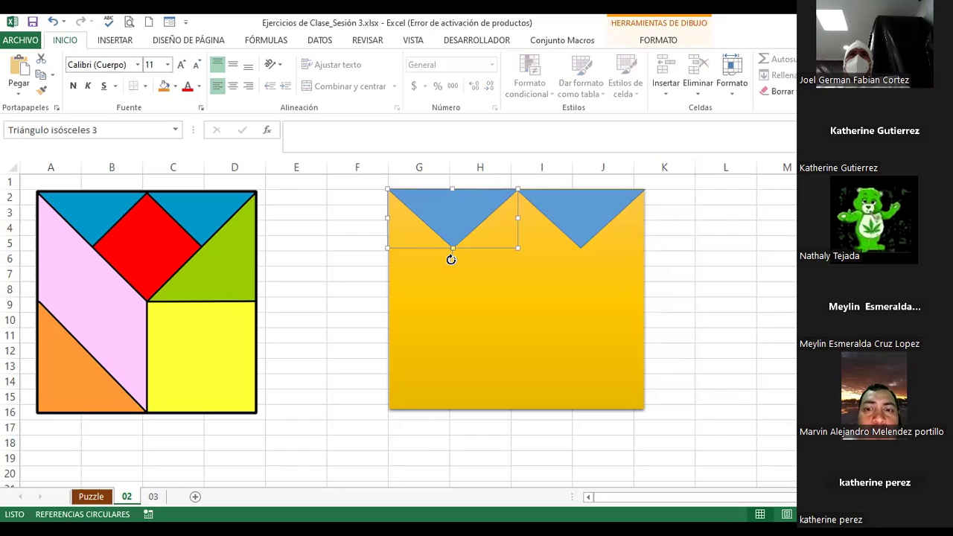
pyautogui.moveTo(447, 260); pyautogui.dragTo(452, 238)
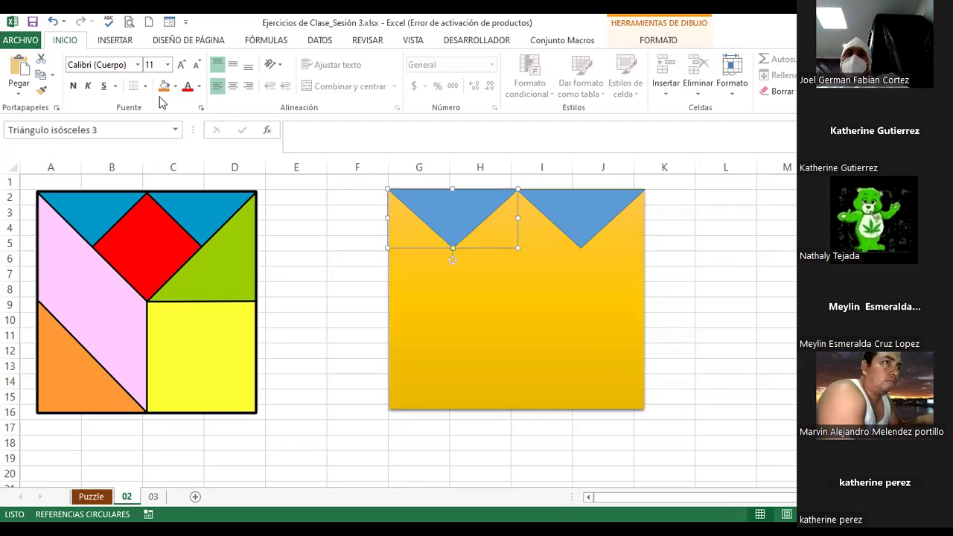
# Draw a diamond shape on the gold rectangle below the two triangles, spanning about H7 to J14.
pyautogui.click(115, 40)
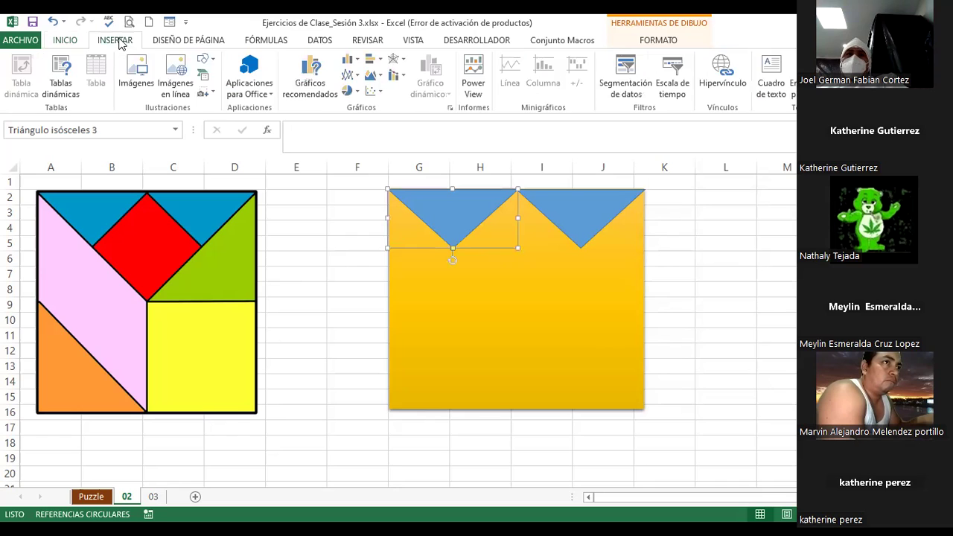
pyautogui.click(205, 59)
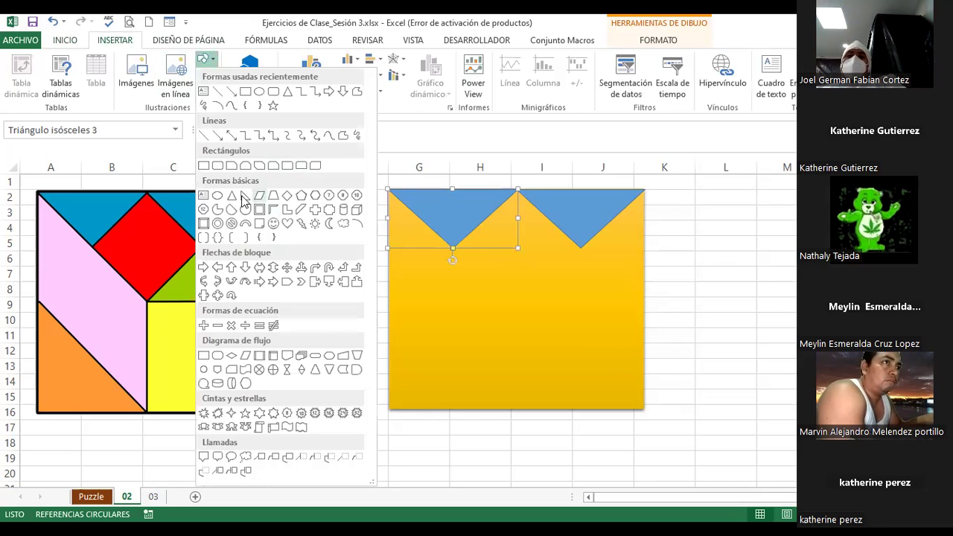
pyautogui.click(287, 196)
pyautogui.moveTo(478, 264); pyautogui.dragTo(576, 383)
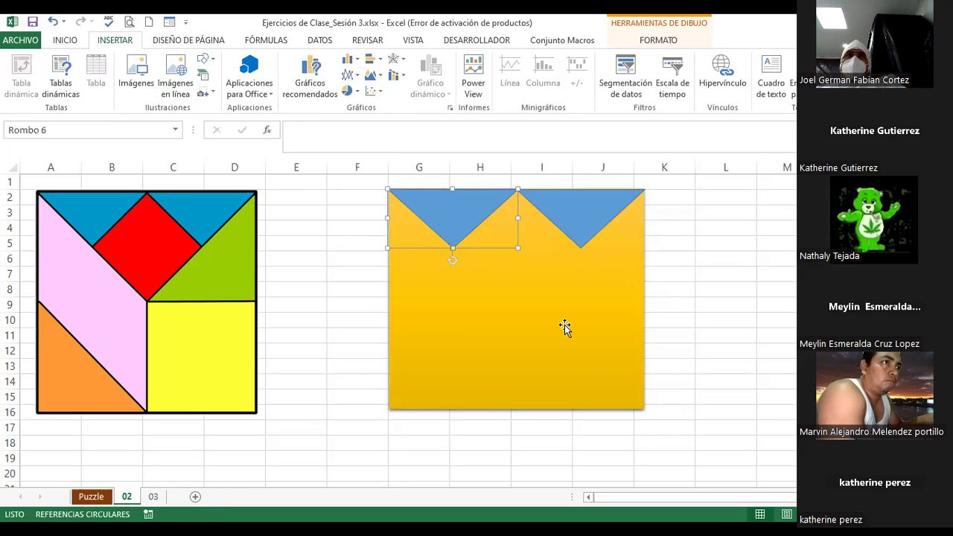
# Move the diamond up between the two blue triangles and widen it toward their lower tips.
pyautogui.moveTo(536, 315); pyautogui.dragTo(527, 243)
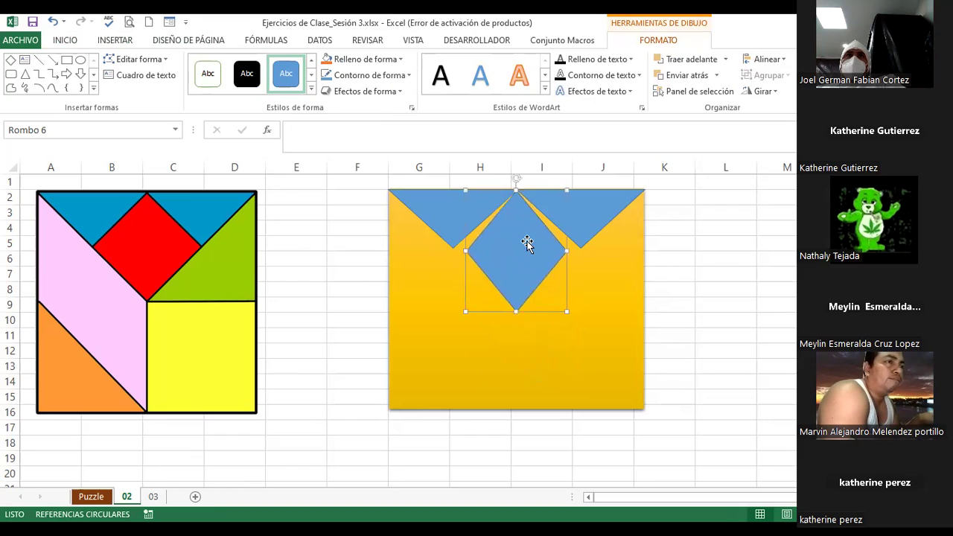
pyautogui.click(462, 249)
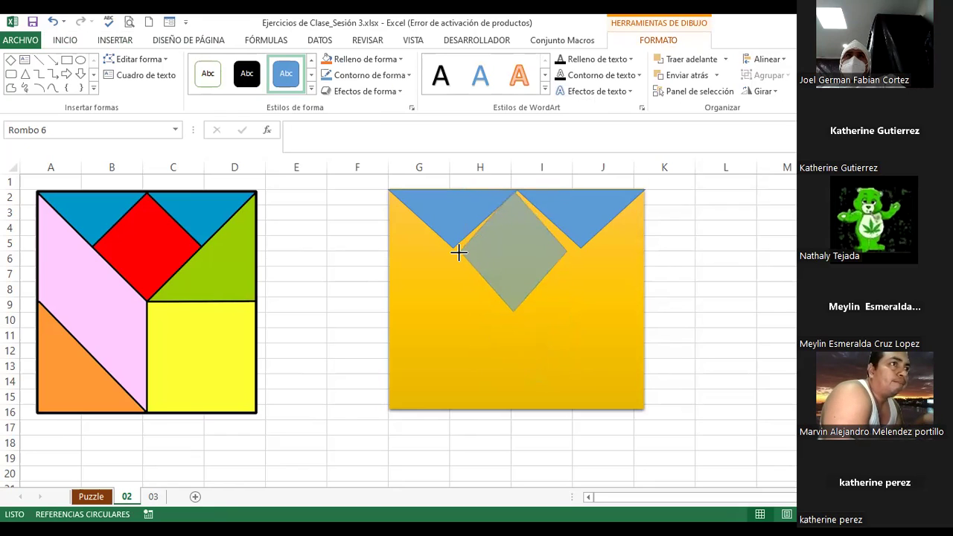
pyautogui.click(571, 250)
pyautogui.moveTo(571, 250); pyautogui.dragTo(572, 250)
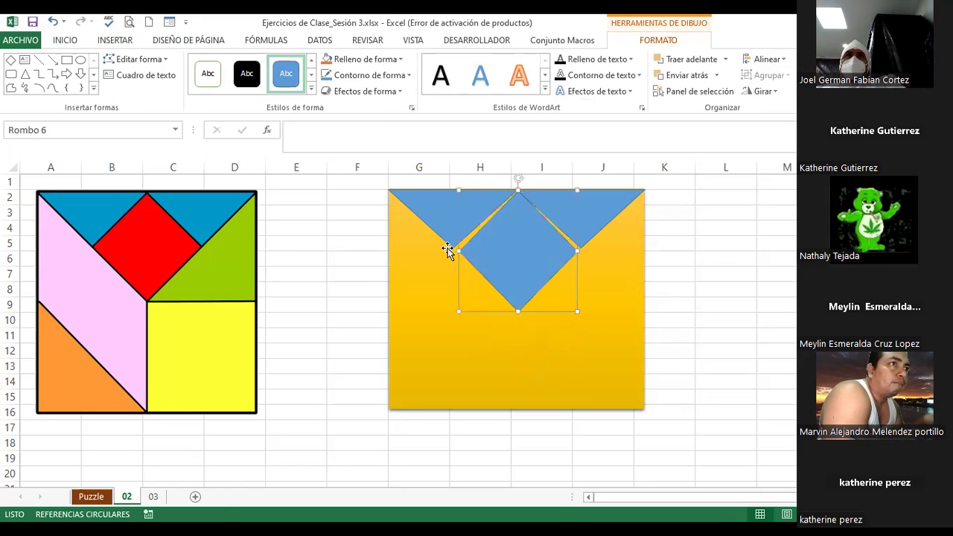
pyautogui.moveTo(454, 249); pyautogui.dragTo(487, 247)
pyautogui.moveTo(576, 247); pyautogui.dragTo(578, 249)
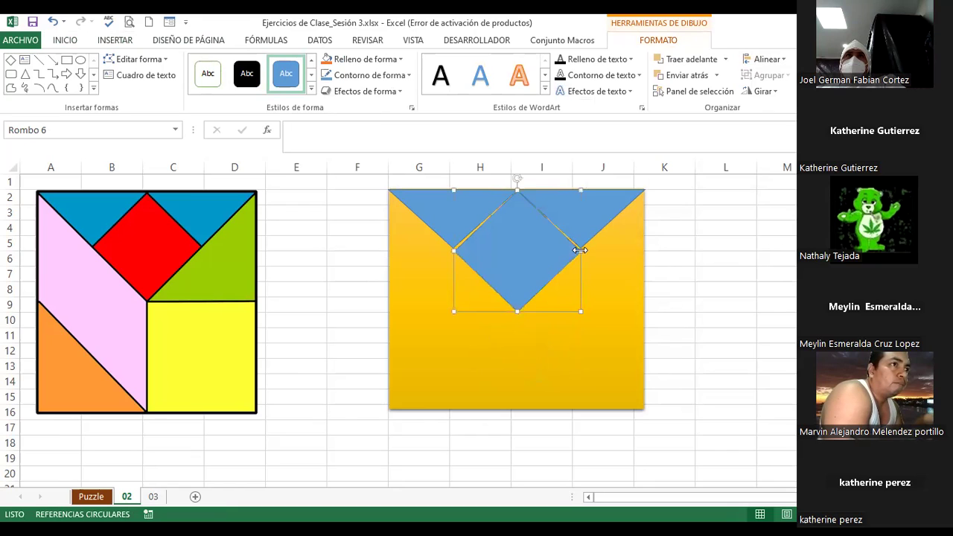
# Fill the diamond with standard red and stretch its side corners outward to the blue triangles' lower tips.
pyautogui.click(347, 61)
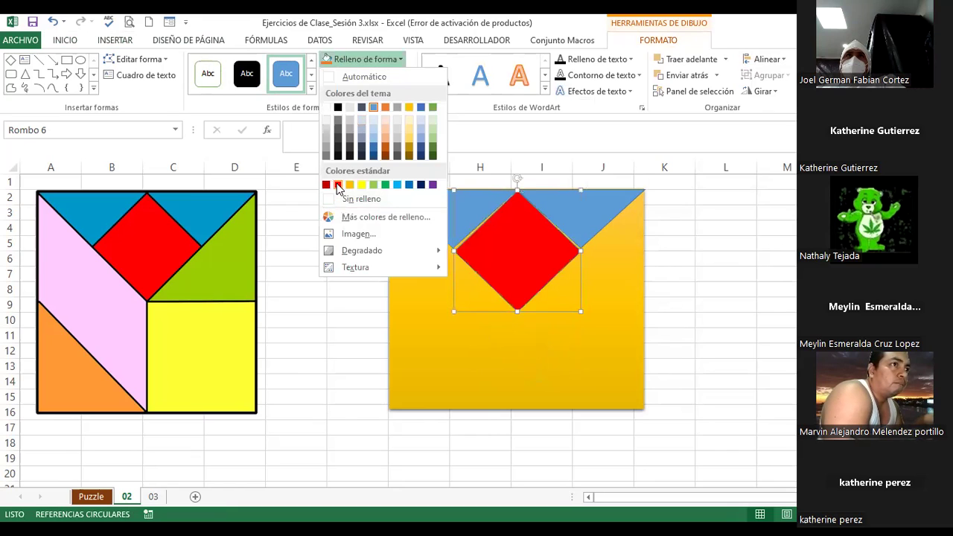
pyautogui.click(339, 185)
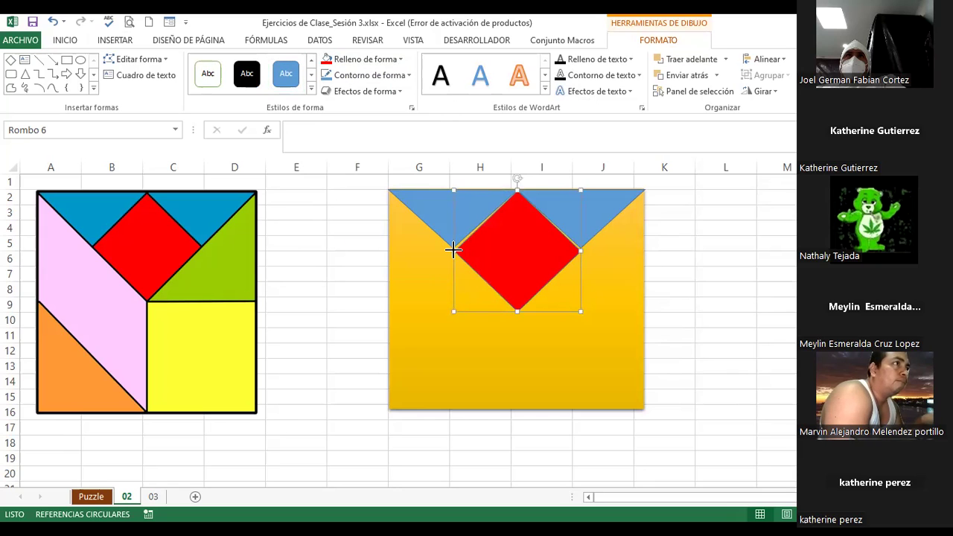
pyautogui.moveTo(453, 250); pyautogui.dragTo(451, 250)
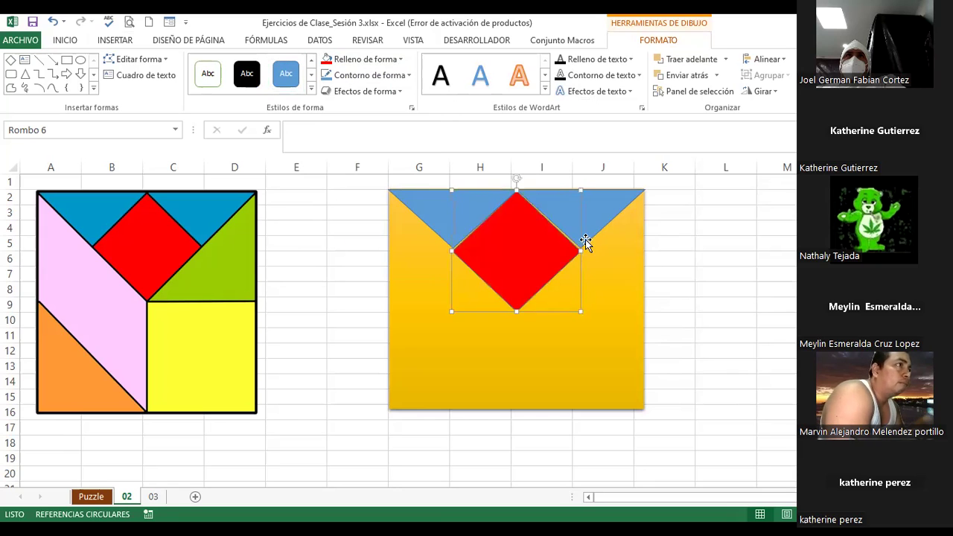
pyautogui.moveTo(578, 253); pyautogui.dragTo(580, 251)
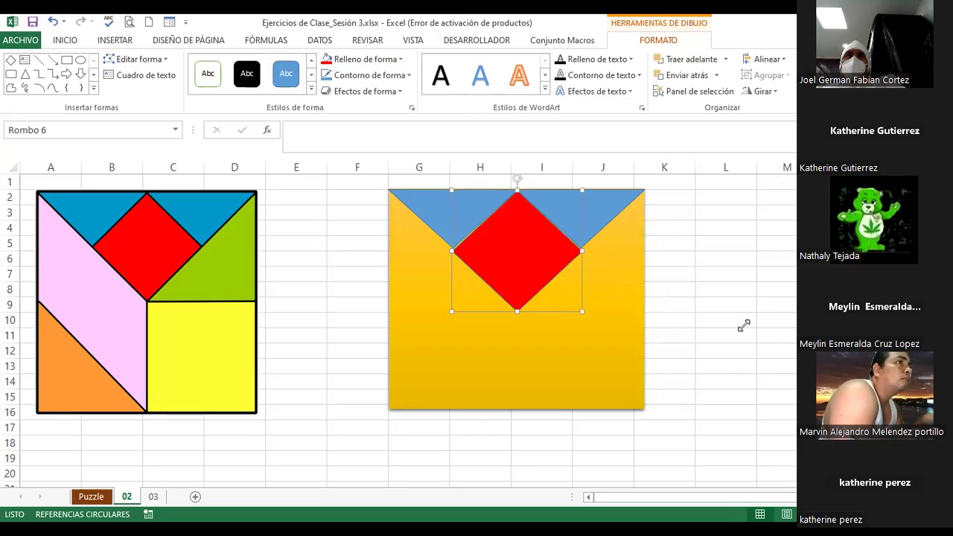
pyautogui.click(666, 242)
# Fine-tune the red diamond by slightly reducing its width and height so its upper sides align with the blue triangles.
pyautogui.click(549, 255)
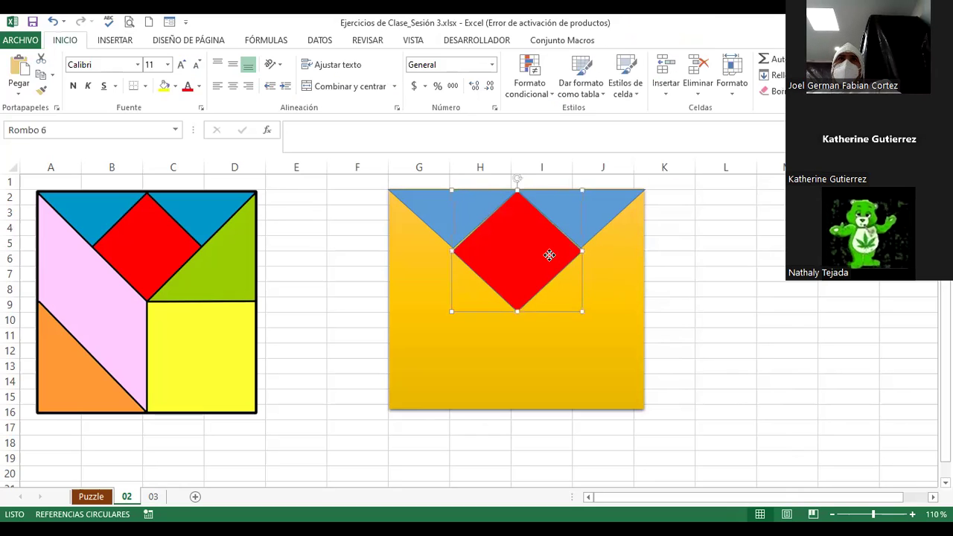
pyautogui.moveTo(581, 251); pyautogui.dragTo(580, 250)
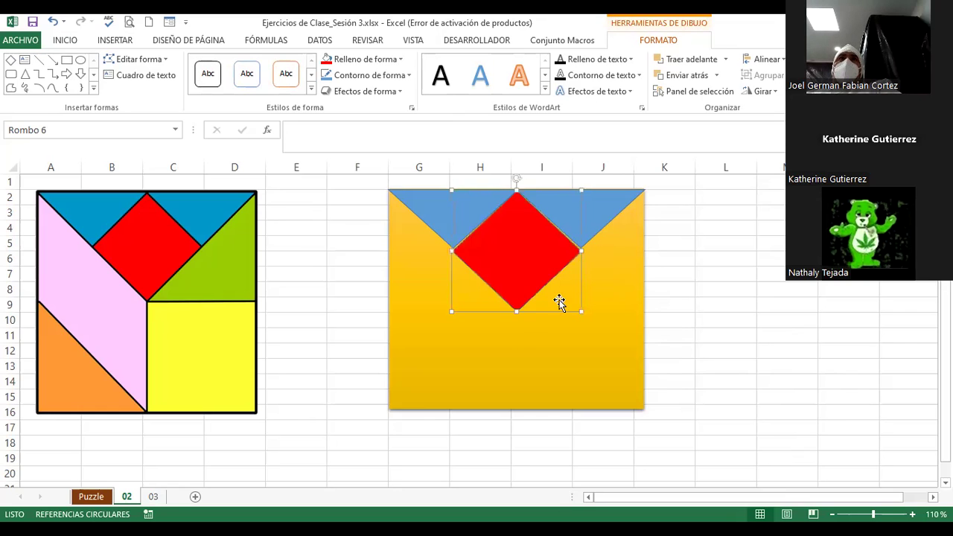
pyautogui.click(514, 313)
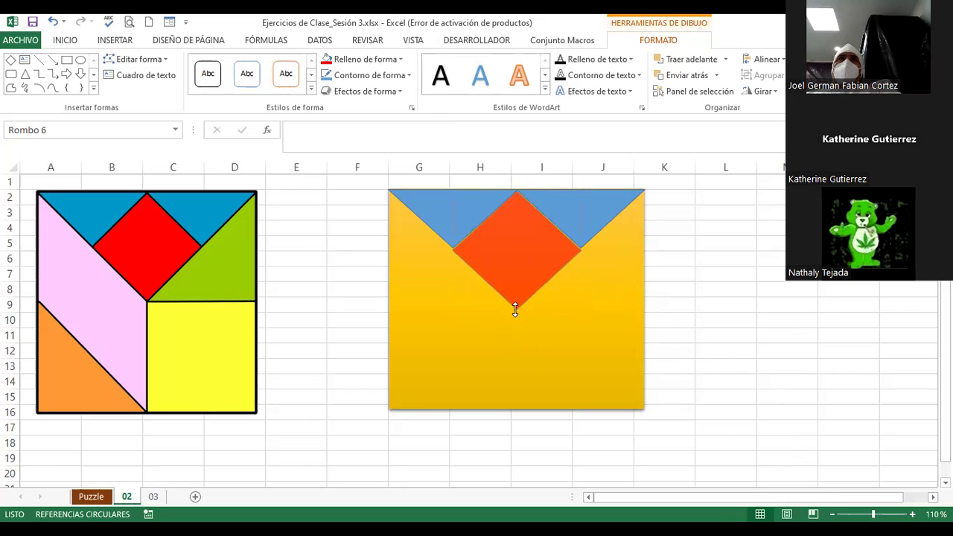
pyautogui.click(514, 311)
pyautogui.click(455, 246)
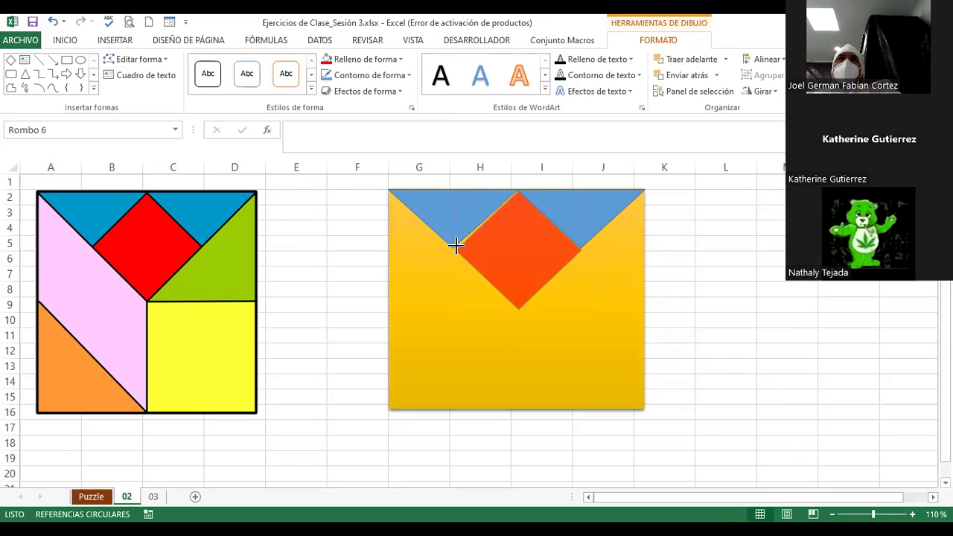
pyautogui.click(454, 246)
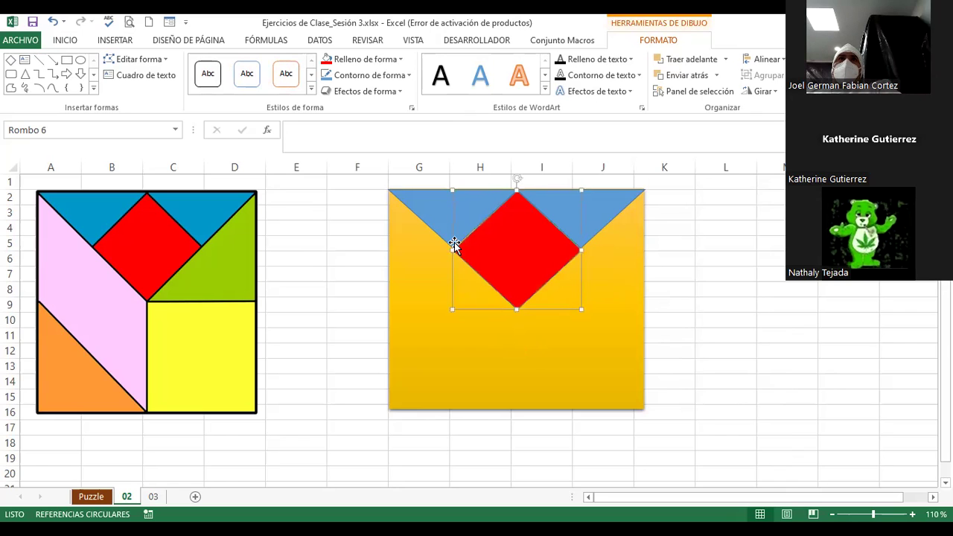
pyautogui.click(685, 253)
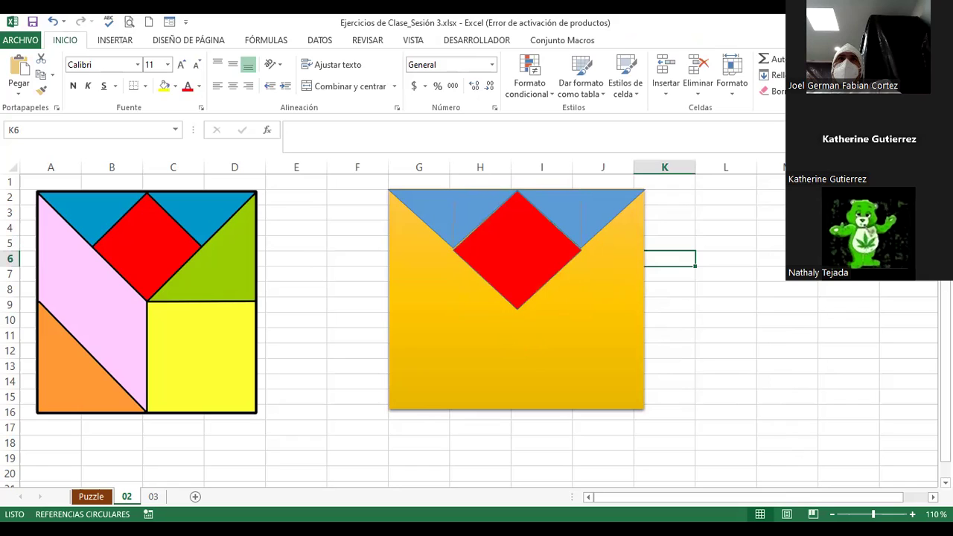
# Draw a right triangle over the gold rectangle's left side, spanning about F6 to I13.
pyautogui.hotkey('alt', 'Tab')
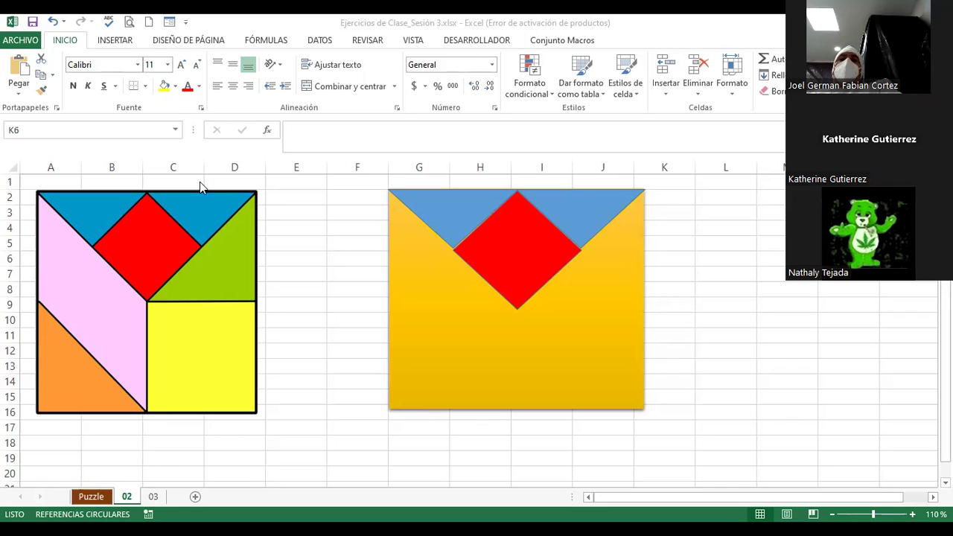
pyautogui.click(141, 40)
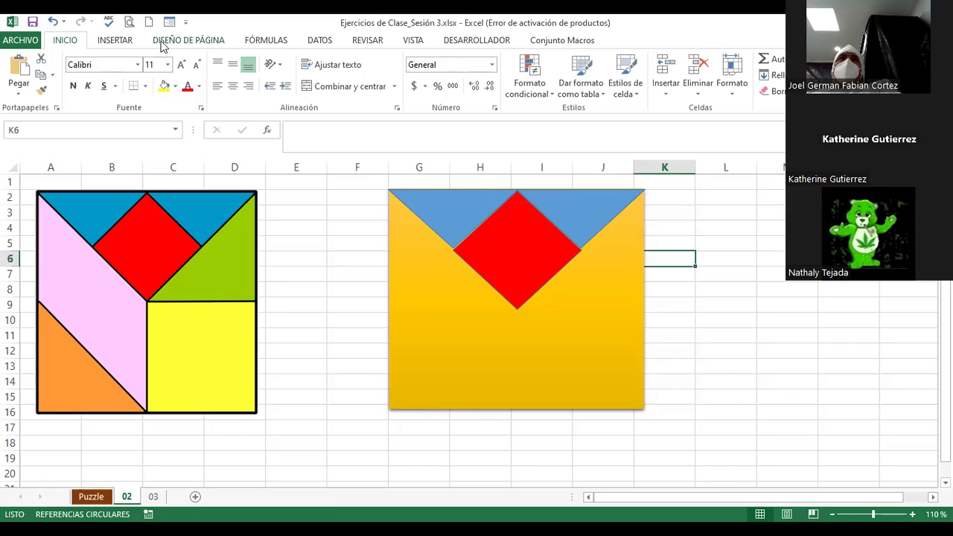
pyautogui.click(120, 40)
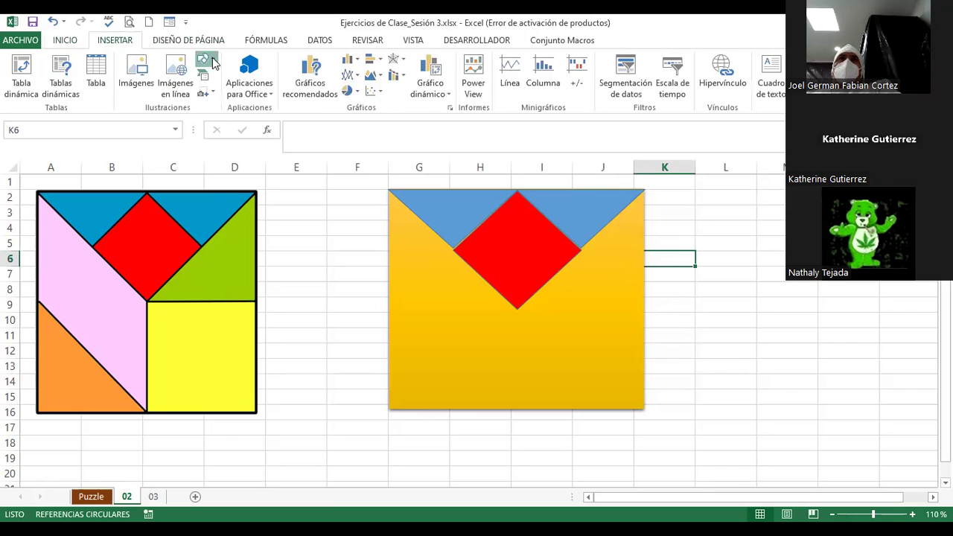
pyautogui.click(212, 61)
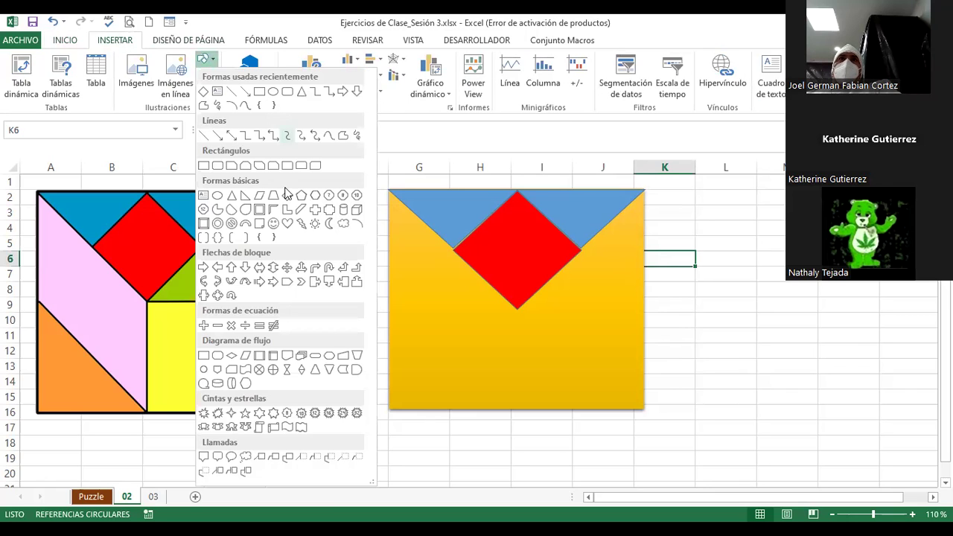
pyautogui.click(246, 197)
pyautogui.click(246, 196)
pyautogui.moveTo(381, 259)
pyautogui.mouseDown()
pyautogui.moveTo(470, 306)
pyautogui.moveTo(517, 372)
pyautogui.mouseUp()
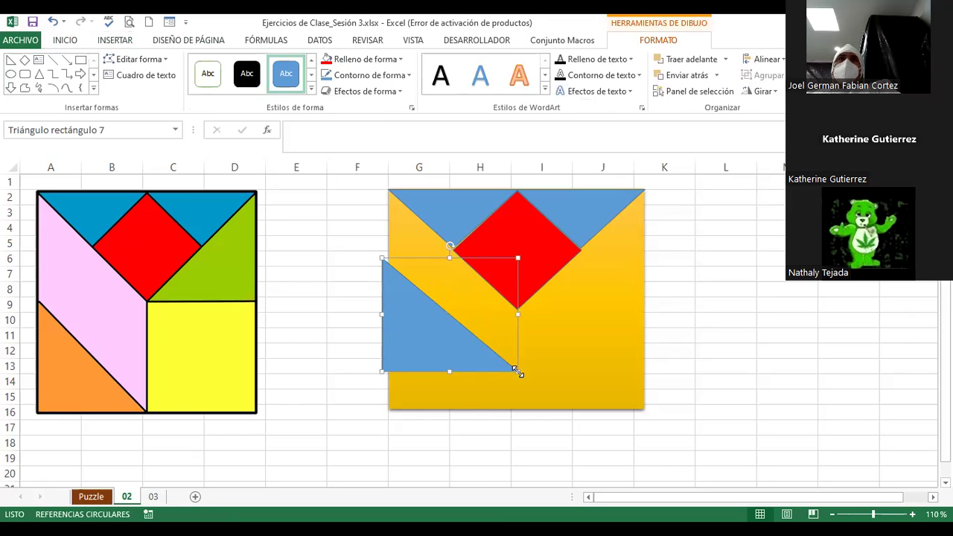
# Rotate the right triangle a quarter turn counterclockwise, then move and resize it to fit between the diamond and the gold rectangle's right edge.
pyautogui.moveTo(440, 334); pyautogui.dragTo(462, 320)
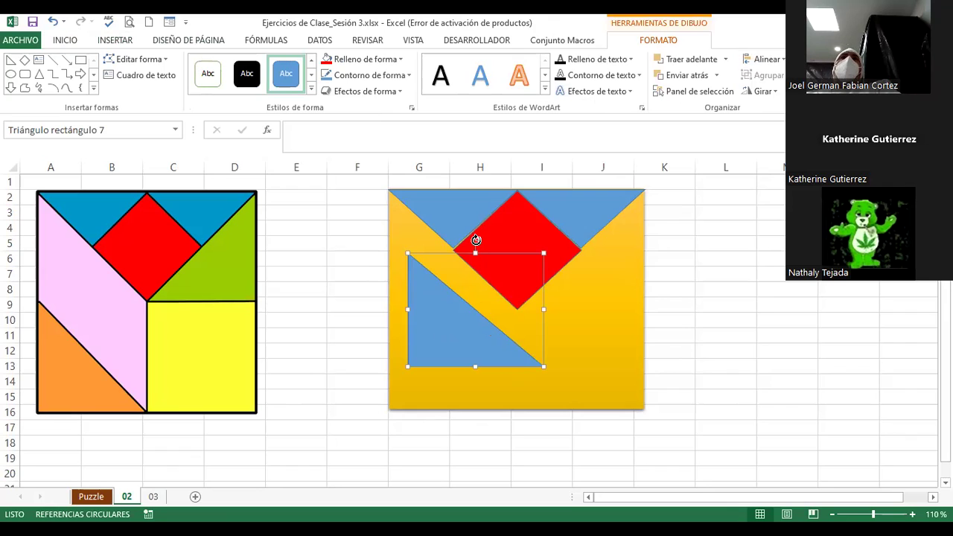
pyautogui.moveTo(477, 241); pyautogui.dragTo(352, 312)
pyautogui.moveTo(487, 345); pyautogui.dragTo(585, 316)
pyautogui.moveTo(525, 252); pyautogui.dragTo(509, 252)
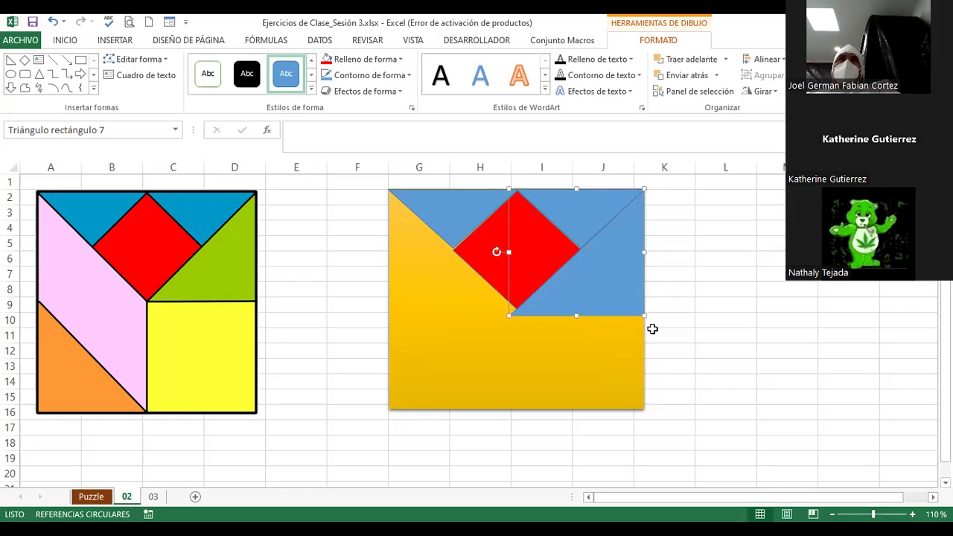
pyautogui.moveTo(576, 315); pyautogui.dragTo(575, 308)
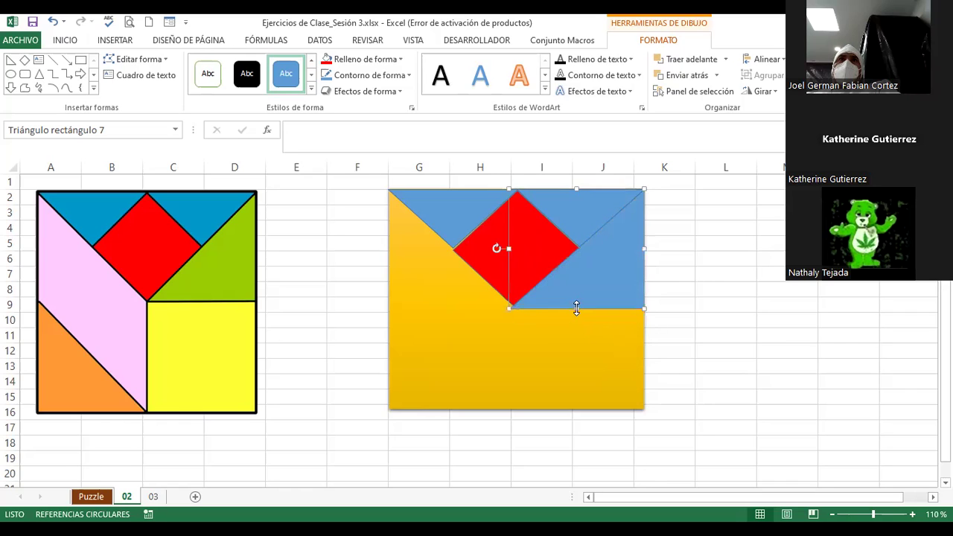
pyautogui.moveTo(507, 245); pyautogui.dragTo(517, 247)
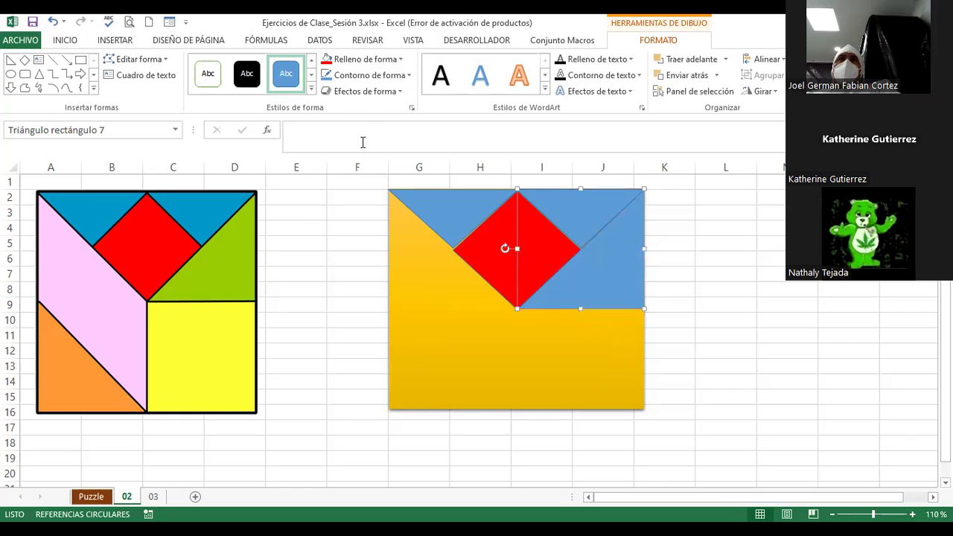
# Fill the rotated right triangle with standard green and deselect it.
pyautogui.click(400, 61)
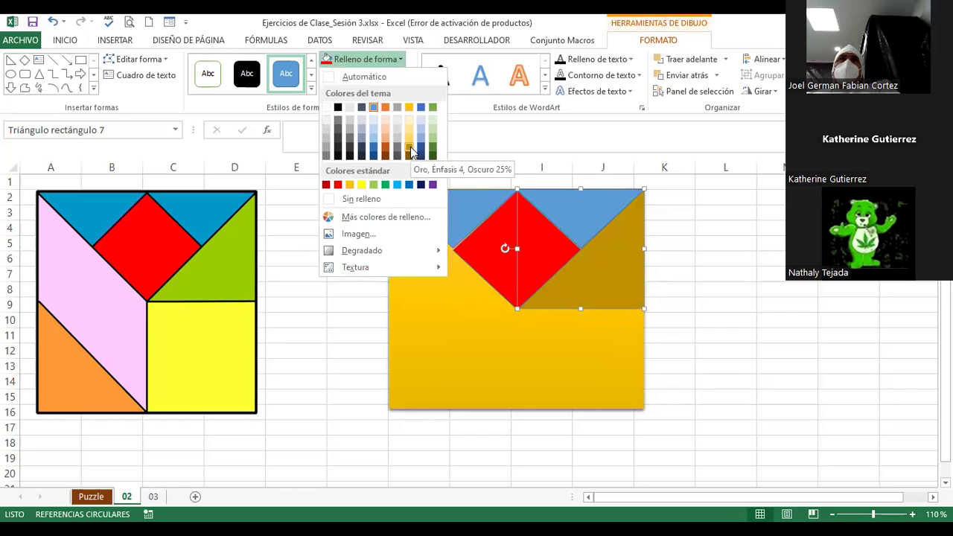
pyautogui.click(385, 185)
pyautogui.click(313, 230)
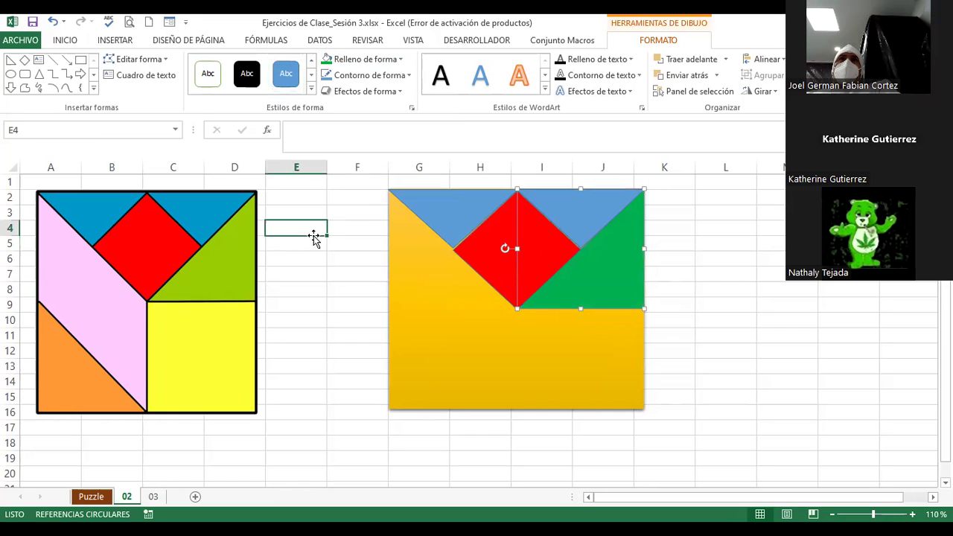
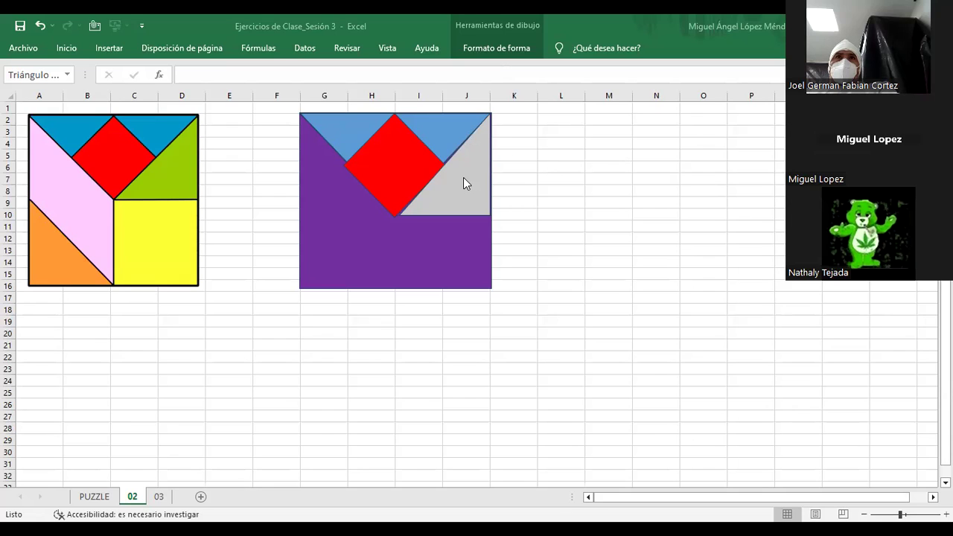
# Check the PUZZLE sheet of the other participant's workbook and return to sheet 02.
pyautogui.click(472, 207)
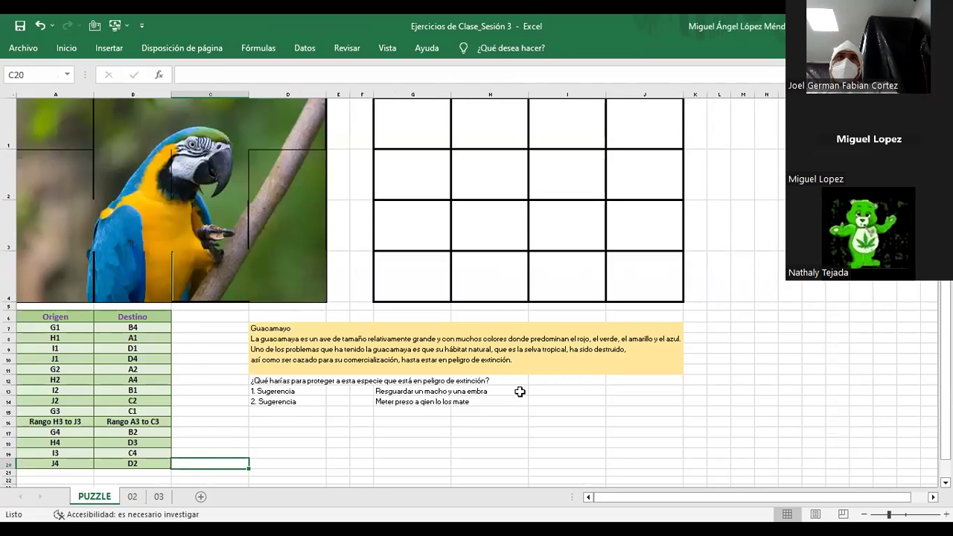
pyautogui.click(131, 496)
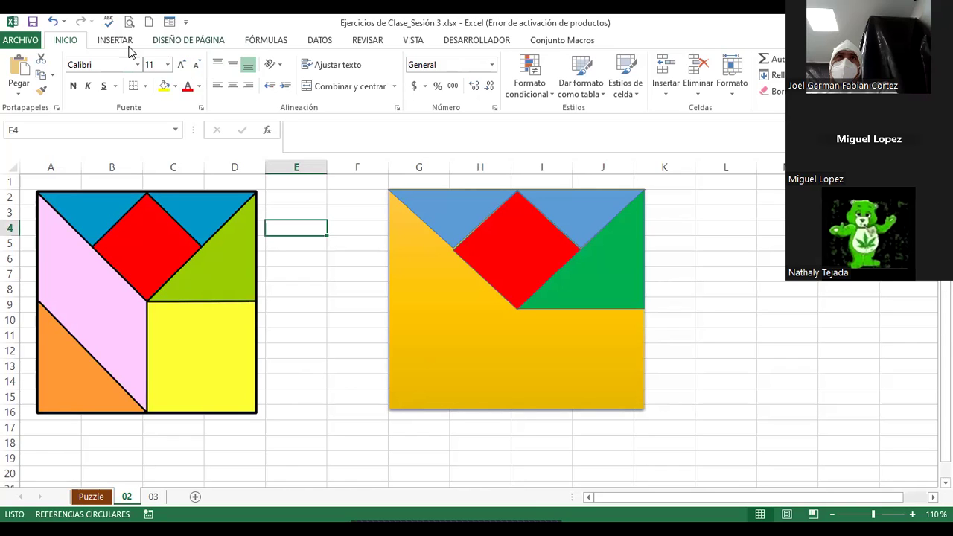
# Draw a rectangle below the green triangle, reaching the gold rectangle's lower-right corner, and fill it with standard blue.
pyautogui.click(113, 42)
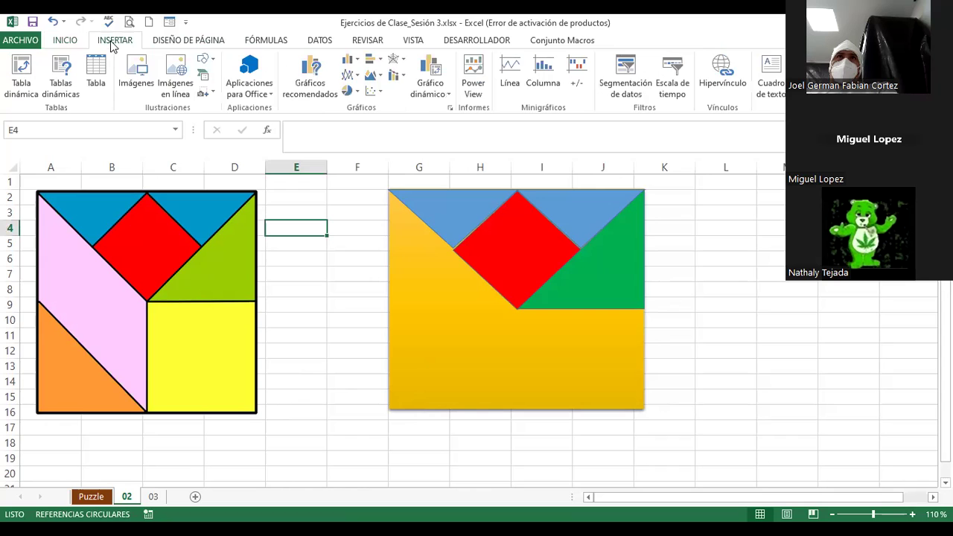
pyautogui.click(212, 66)
pyautogui.moveTo(518, 309)
pyautogui.mouseDown()
pyautogui.moveTo(531, 344)
pyautogui.moveTo(614, 410)
pyautogui.moveTo(643, 407)
pyautogui.mouseUp()
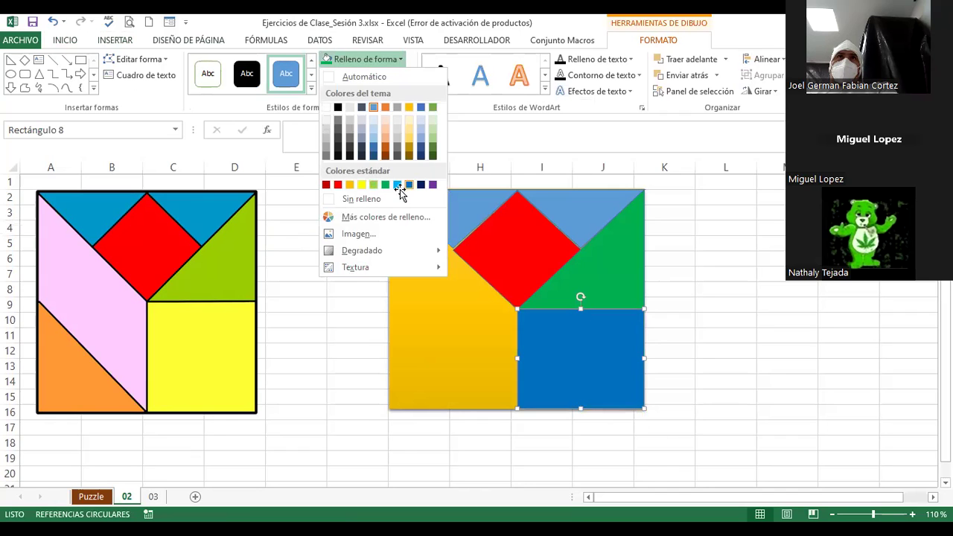
pyautogui.click(400, 189)
pyautogui.click(330, 226)
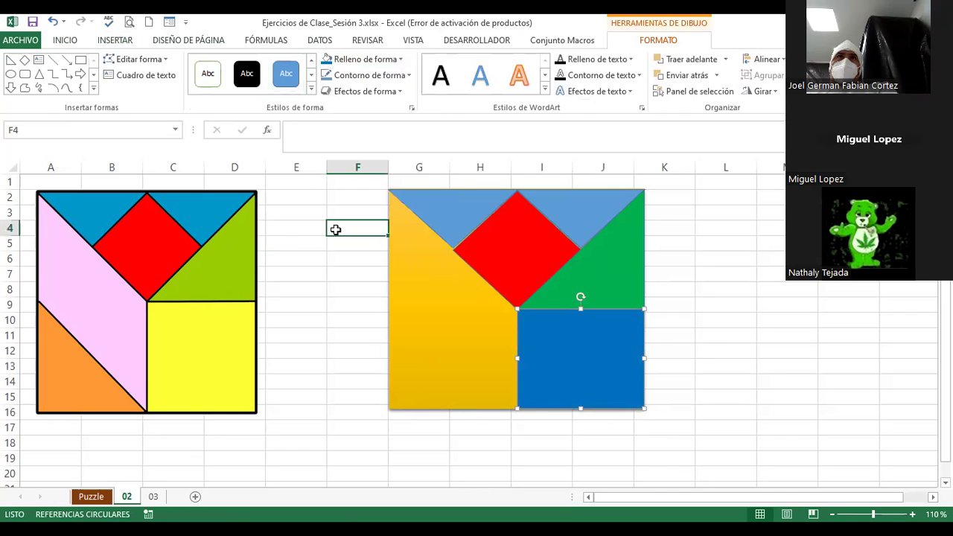
# Draw a right triangle in the gold rectangle's lower-left corner, reaching the blue rectangle, and apply the light orange shape style.
pyautogui.click(112, 40)
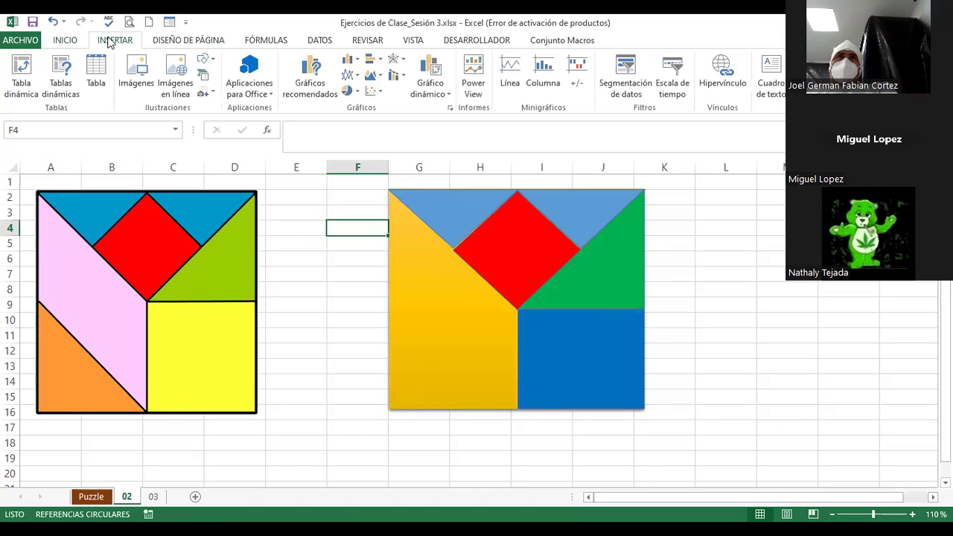
pyautogui.click(214, 65)
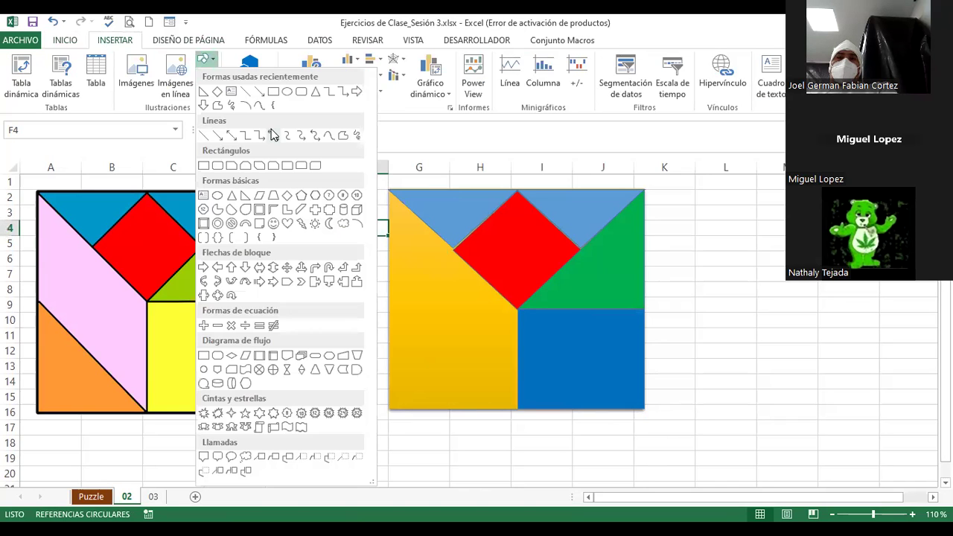
pyautogui.click(203, 93)
pyautogui.moveTo(387, 283); pyautogui.dragTo(517, 408)
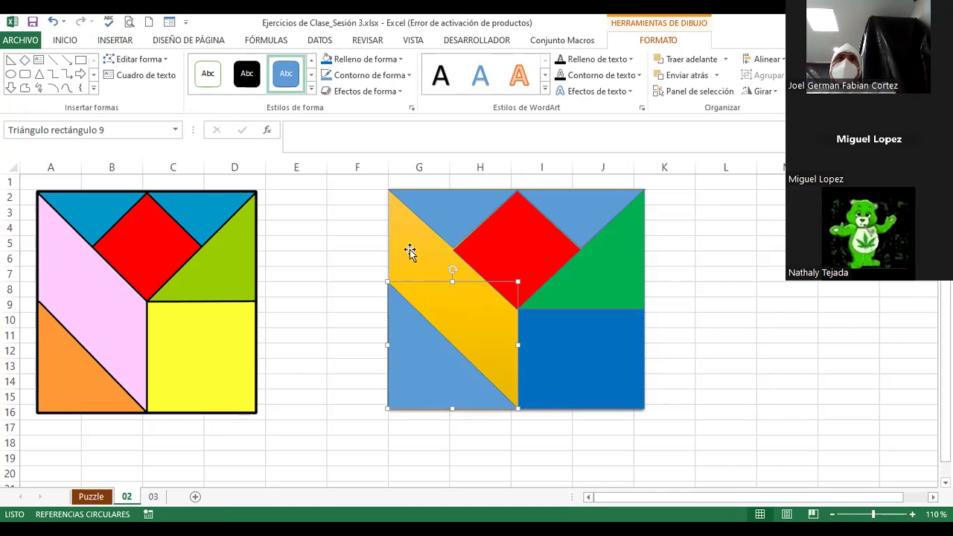
pyautogui.click(311, 88)
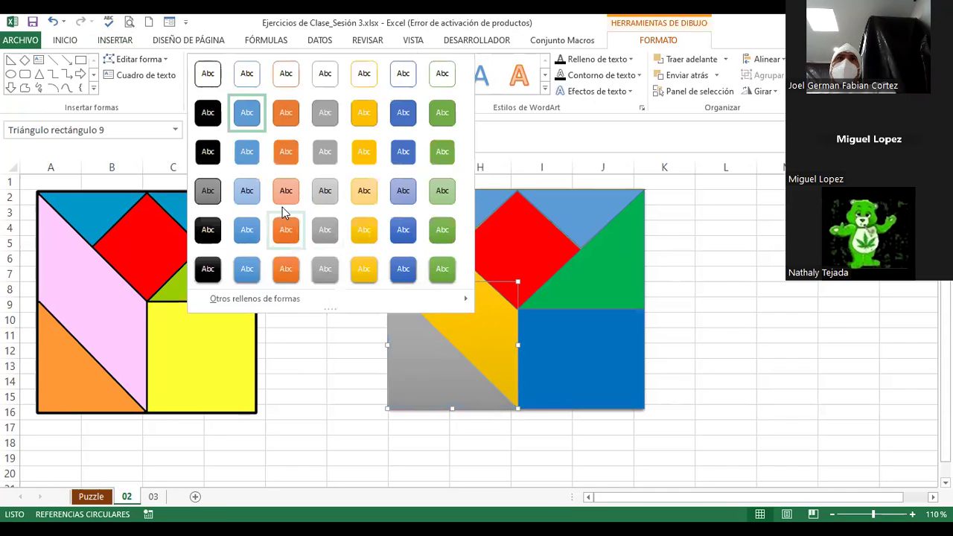
pyautogui.click(285, 192)
pyautogui.click(356, 241)
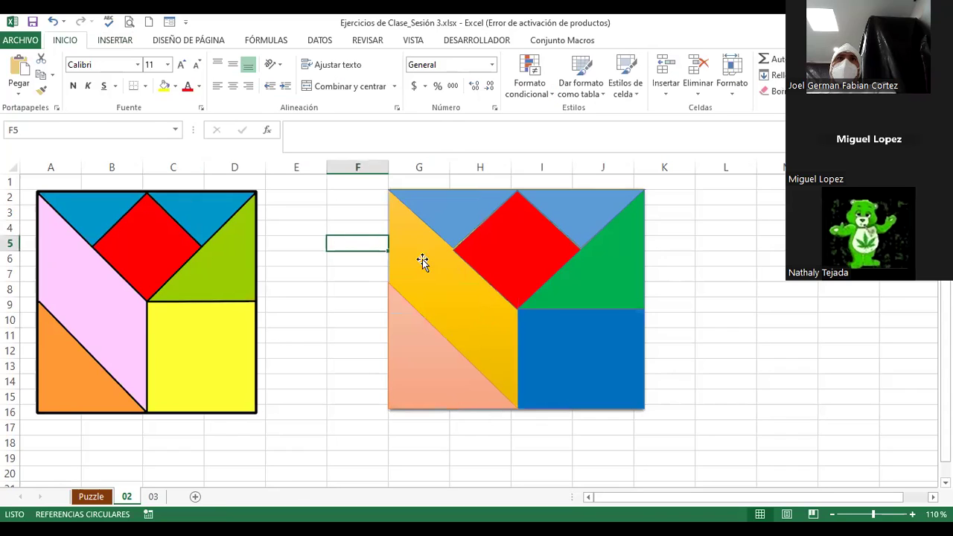
pyautogui.click(688, 300)
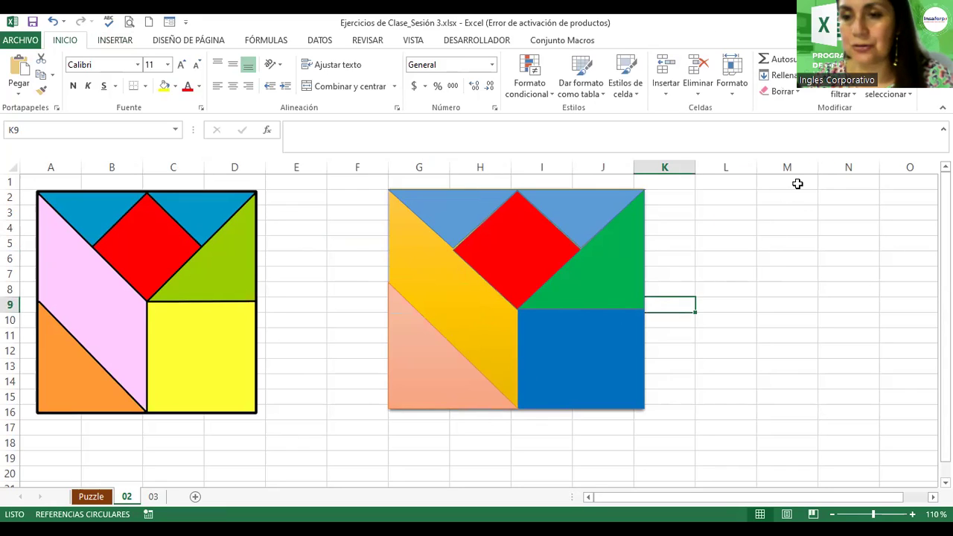
# Insert WordArt reading "Tangrama" with the gold gradient fill style and place it to the right of the rebuilt tangram.
pyautogui.click(798, 183)
pyautogui.click(109, 41)
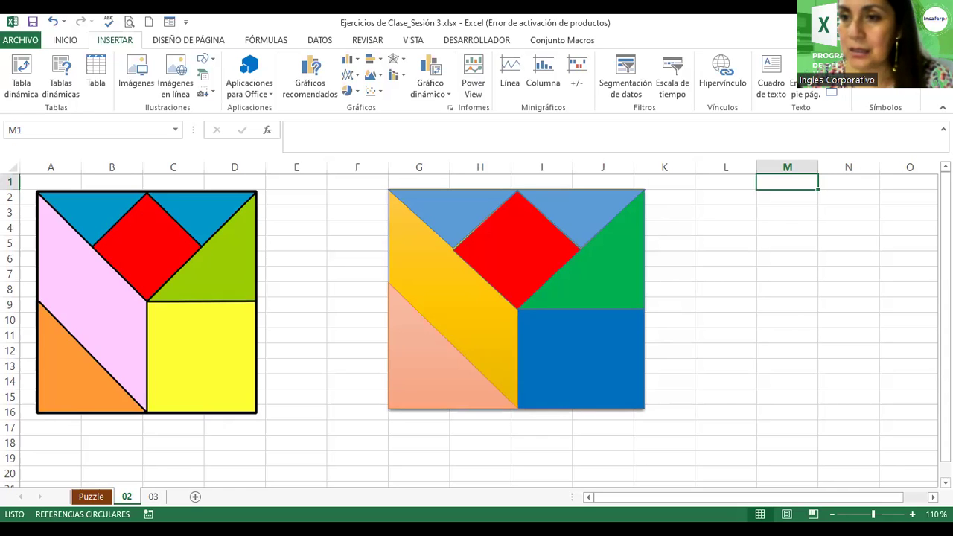
pyautogui.click(832, 84)
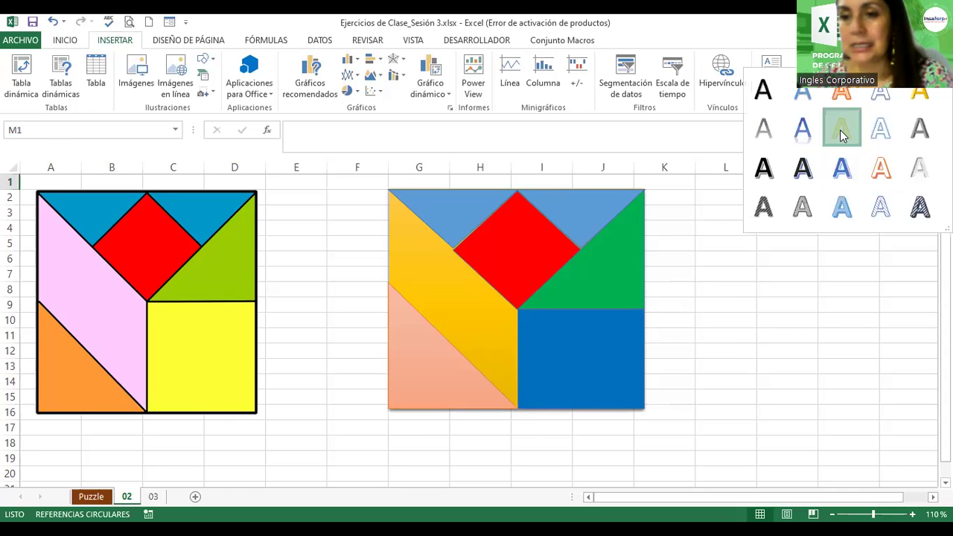
pyautogui.click(842, 124)
pyautogui.write('Tangrama')
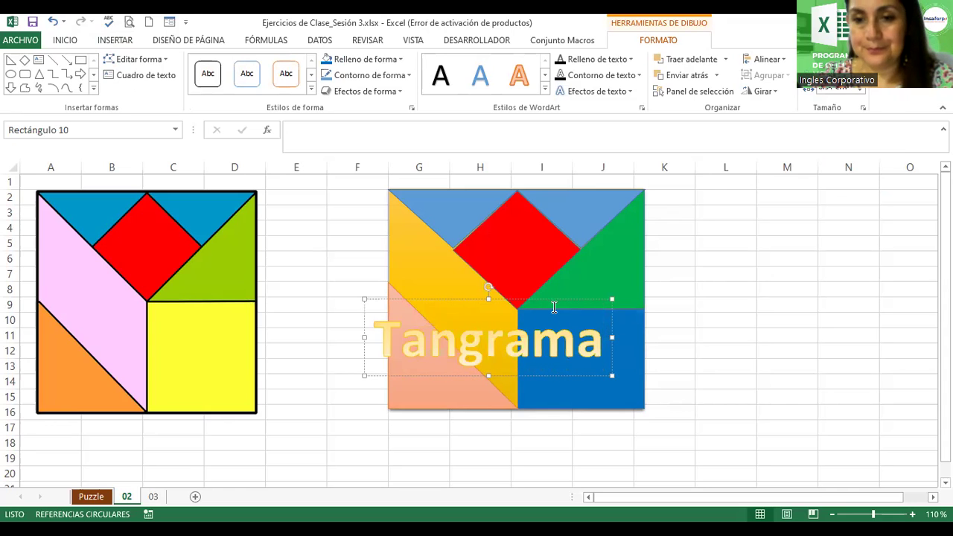
pyautogui.moveTo(552, 299); pyautogui.dragTo(839, 181)
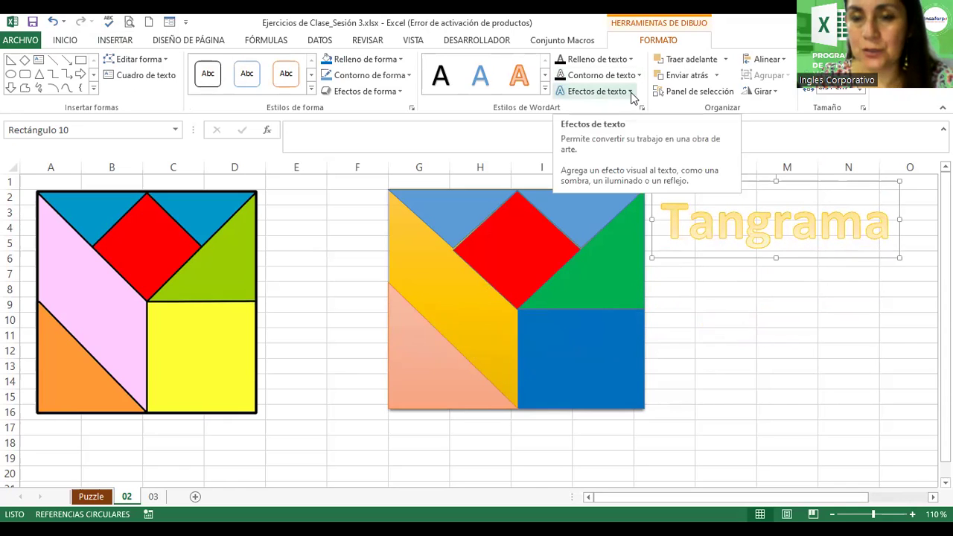
# Apply a green glow from the third row of variations to the Tangrama title, move it slightly, and deselect it.
pyautogui.click(631, 92)
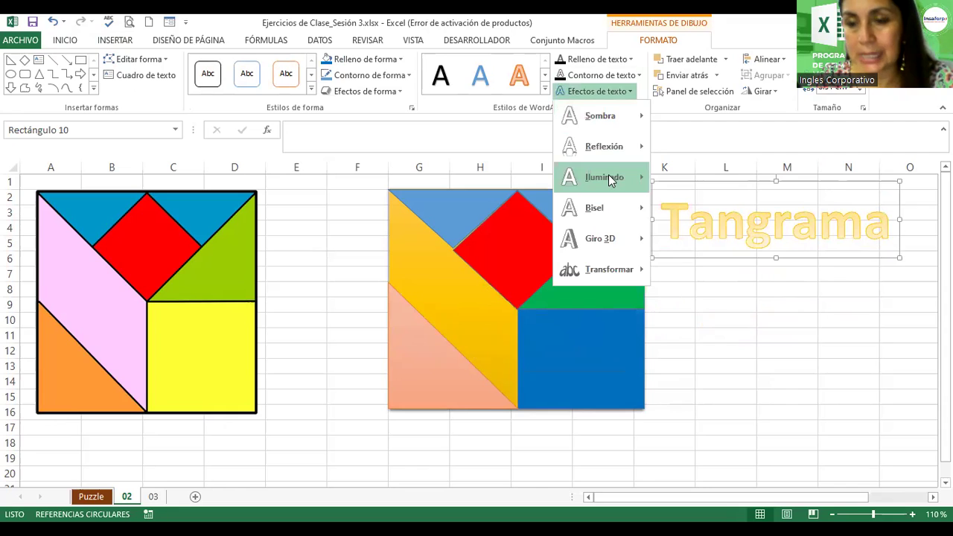
pyautogui.moveTo(610, 181)
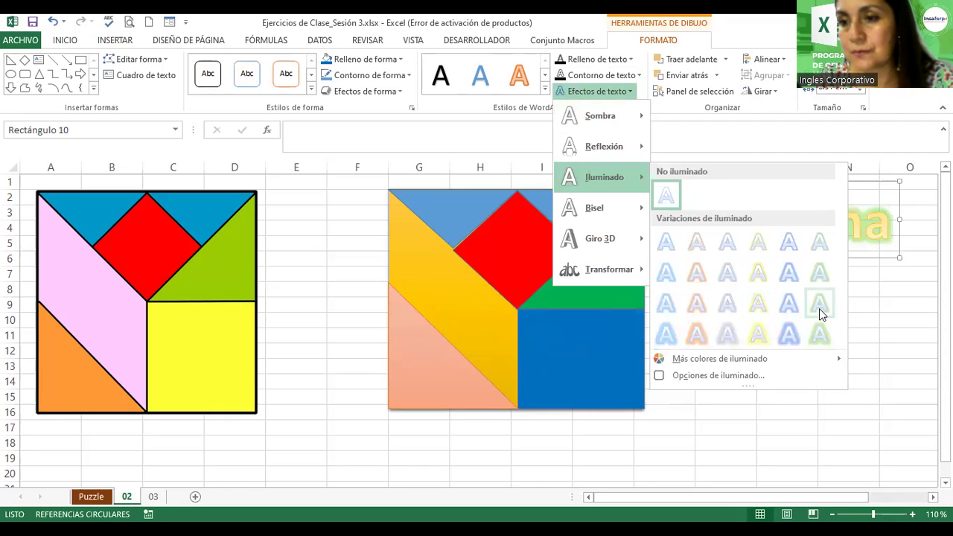
pyautogui.click(820, 305)
pyautogui.moveTo(805, 258); pyautogui.dragTo(814, 263)
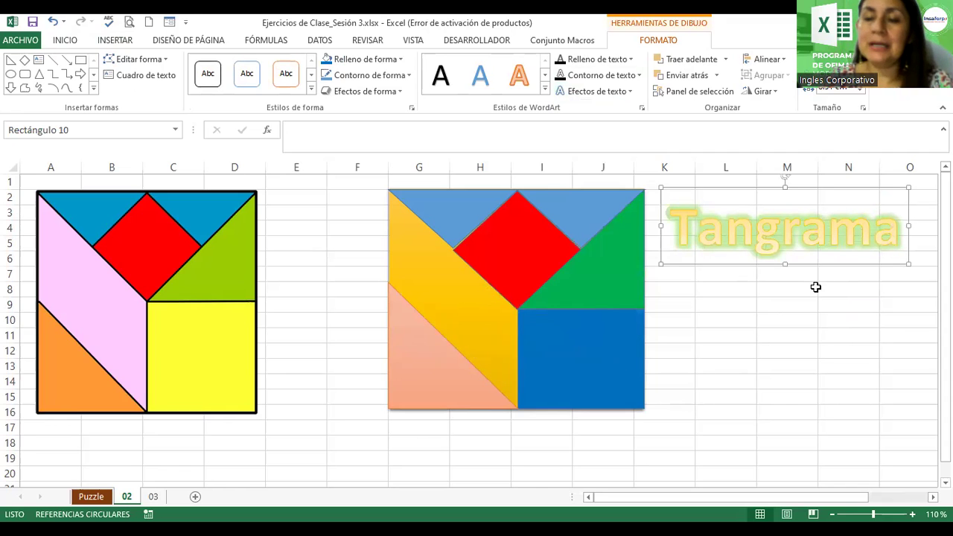
pyautogui.click(815, 286)
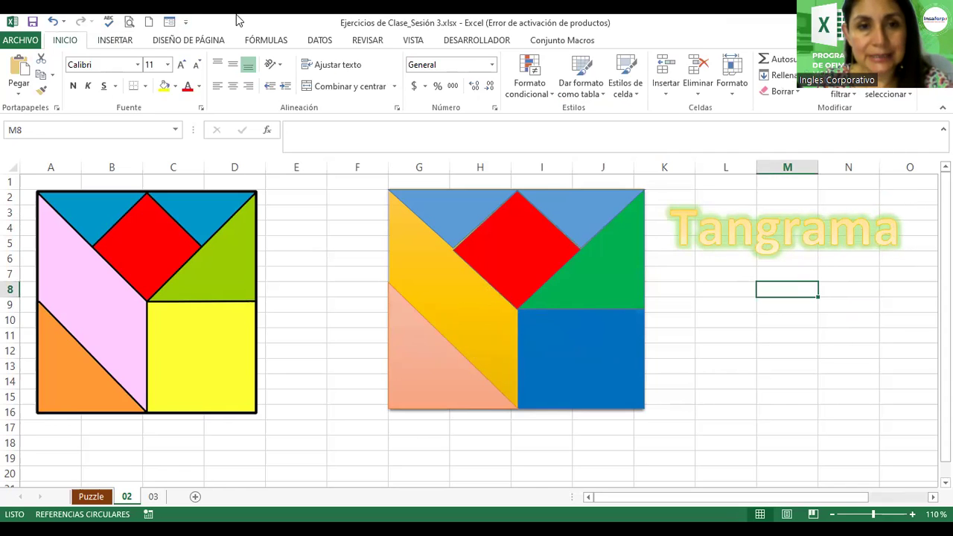
# Draw a curved left block arrow below the Tangrama title, spanning about rows 7 to 15.
pyautogui.click(119, 41)
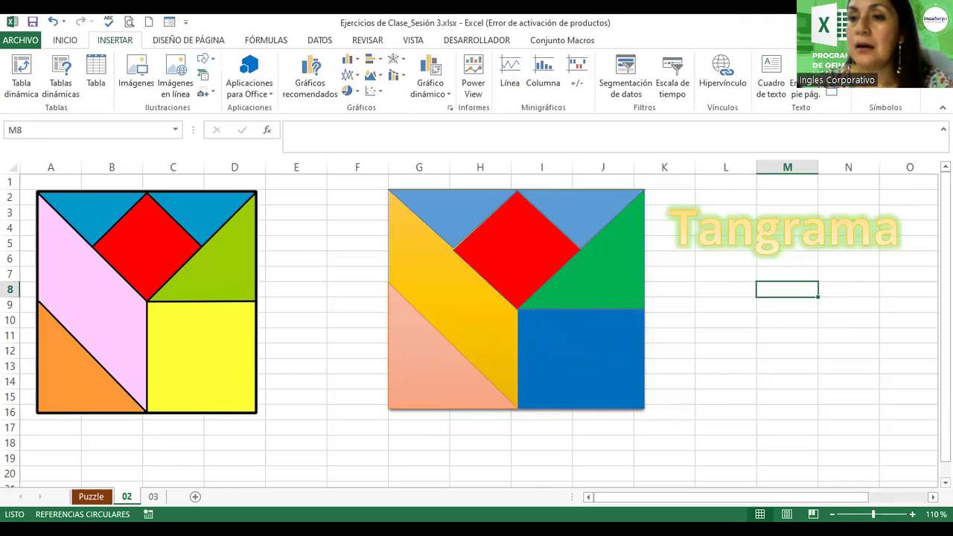
pyautogui.click(831, 82)
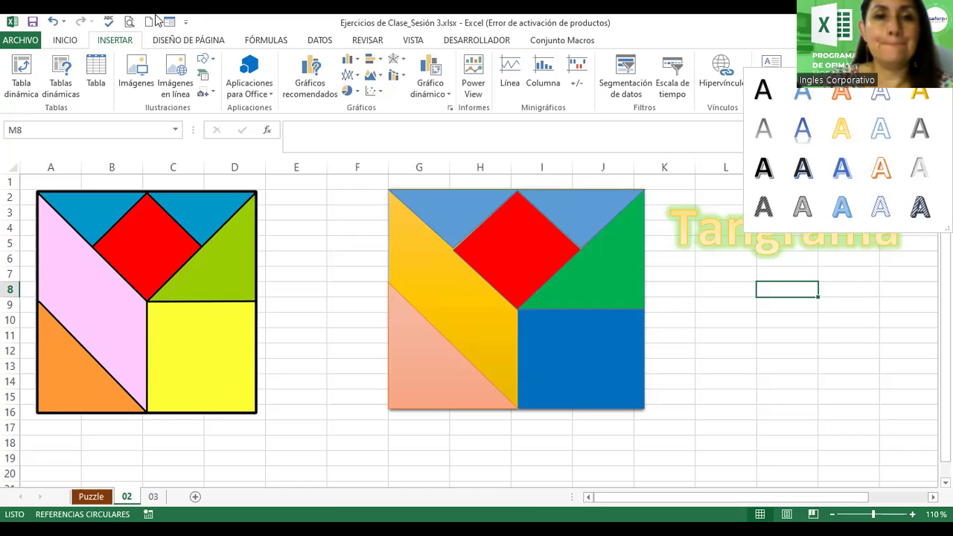
pyautogui.click(212, 64)
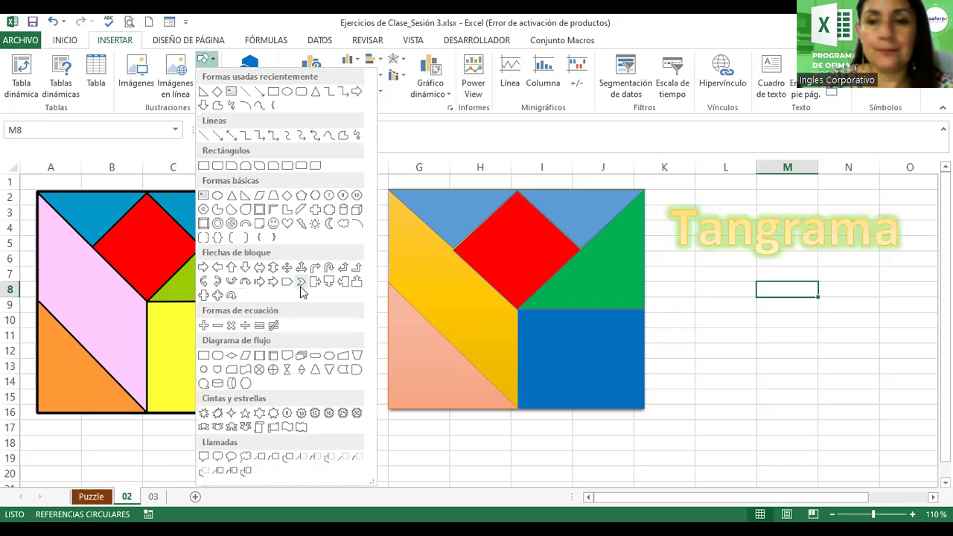
pyautogui.click(217, 268)
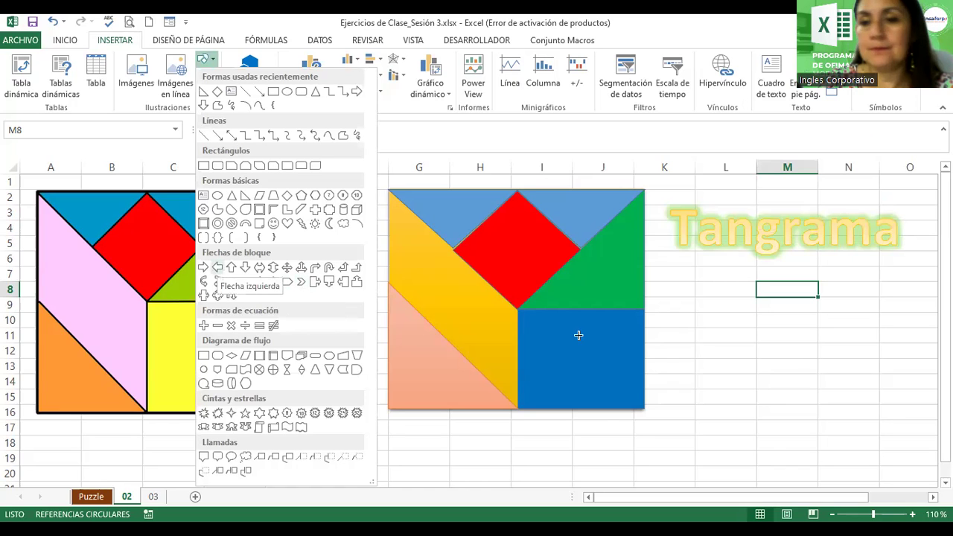
pyautogui.moveTo(719, 274)
pyautogui.mouseDown()
pyautogui.moveTo(791, 404)
pyautogui.moveTo(737, 376)
pyautogui.mouseUp()
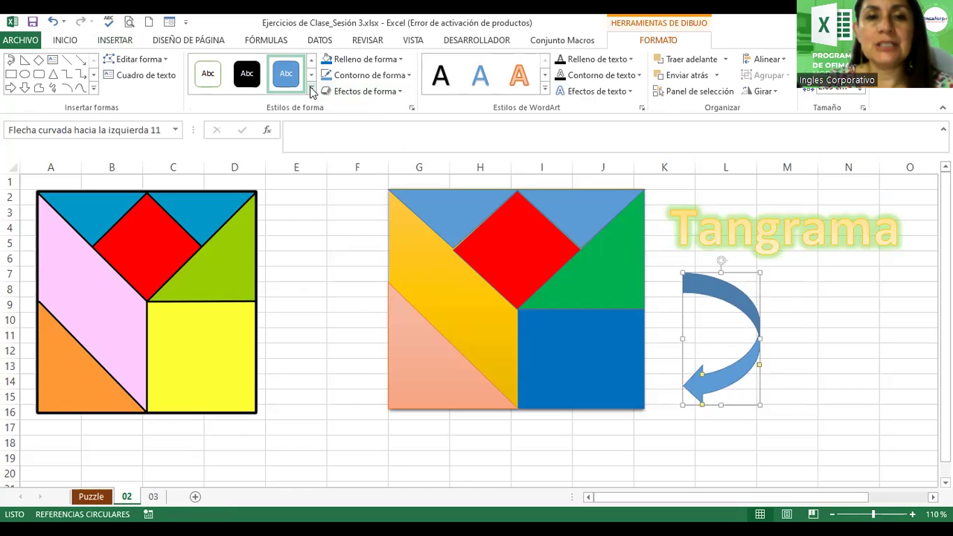
# Apply the black shape style and the widest blue glow to the curved arrow and deselect it.
pyautogui.click(247, 73)
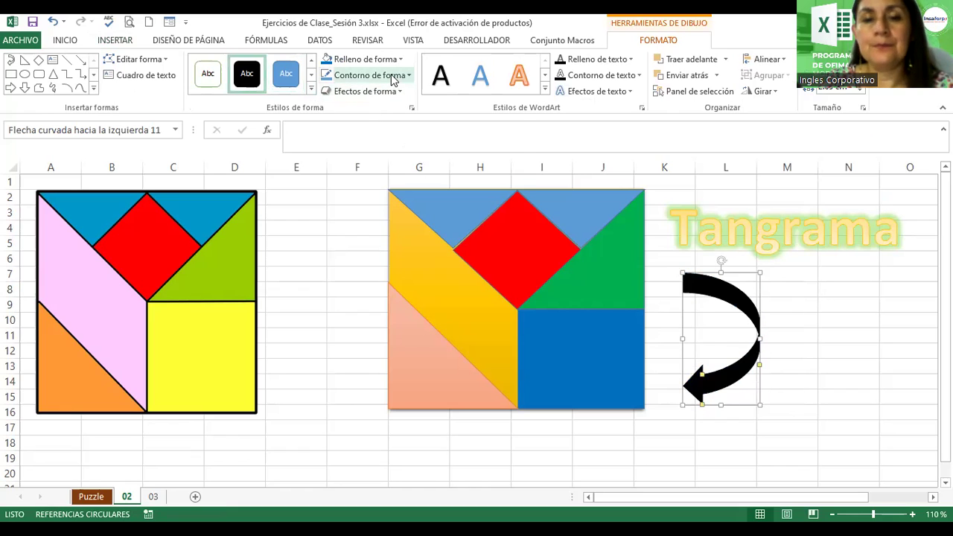
pyautogui.click(385, 91)
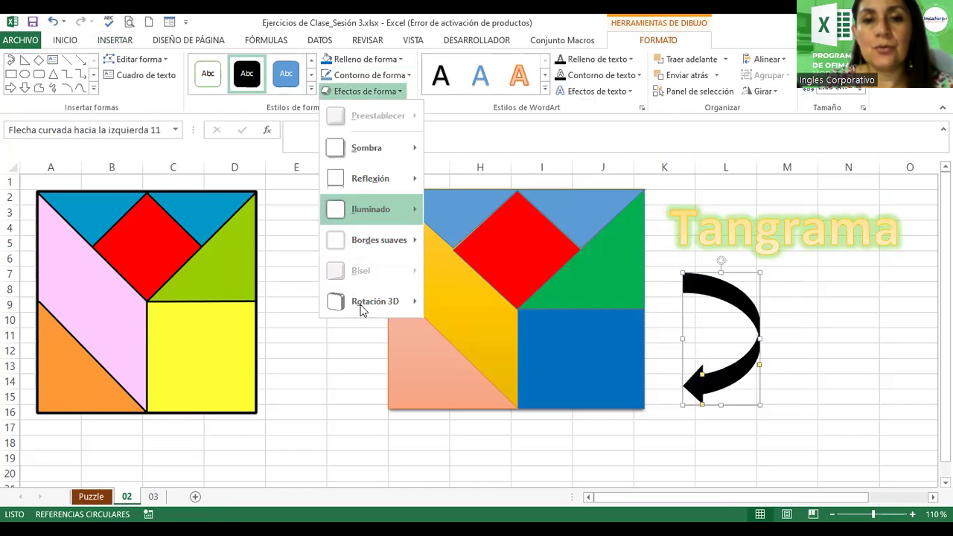
pyautogui.moveTo(385, 209)
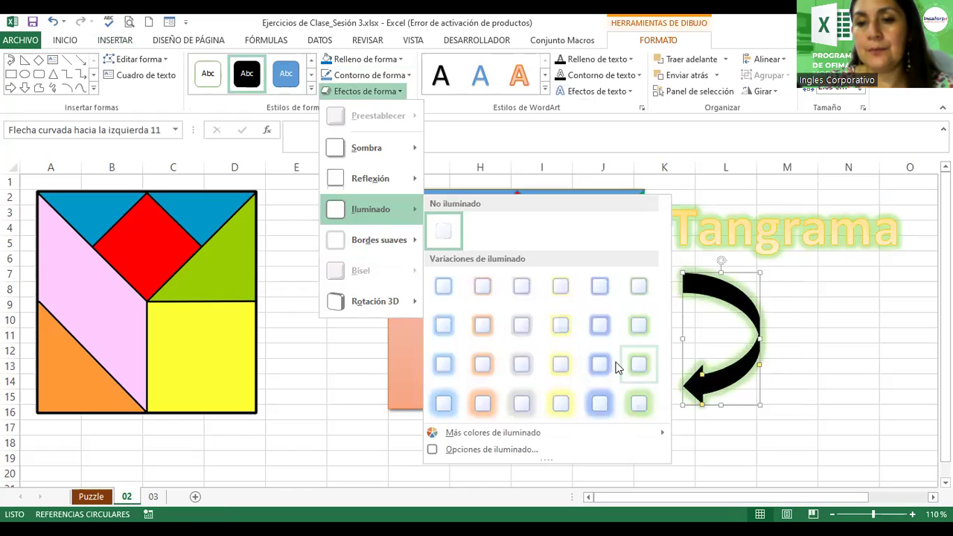
pyautogui.click(599, 404)
pyautogui.click(835, 351)
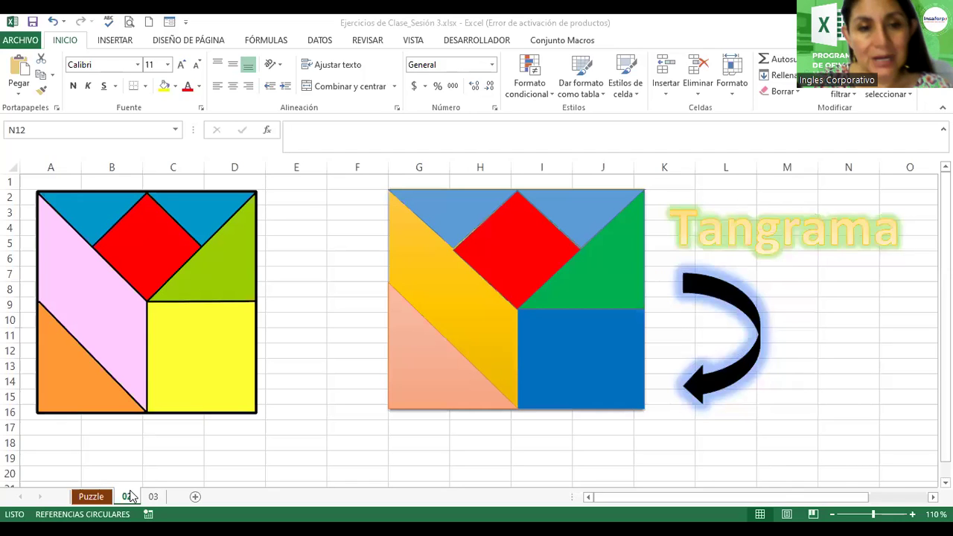
# Rename the sheet 02 as Tangrama.
pyautogui.doubleClick(130, 496)
pyautogui.write('Tangram')
pyautogui.press('BackSpace')
pyautogui.press('BackSpace')
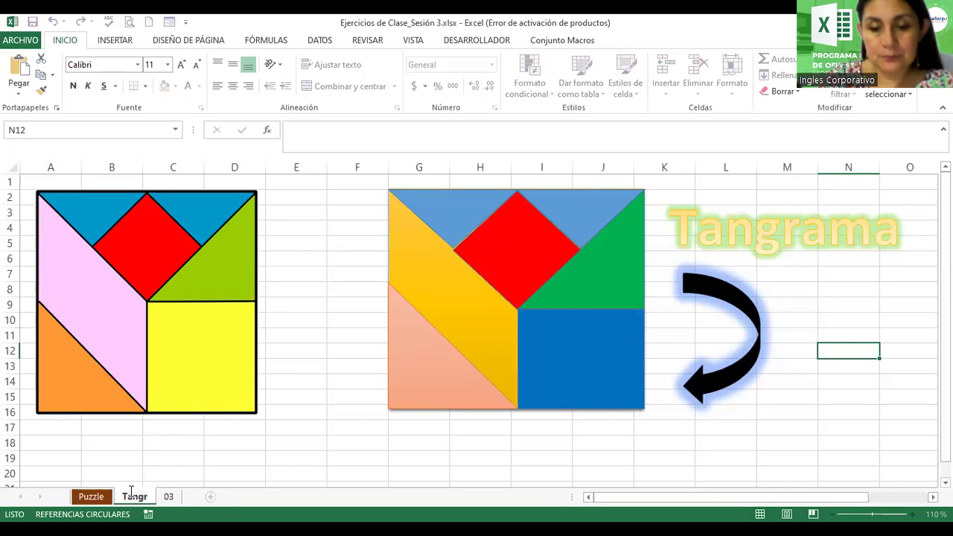
pyautogui.write('ama')
pyautogui.press('Return')
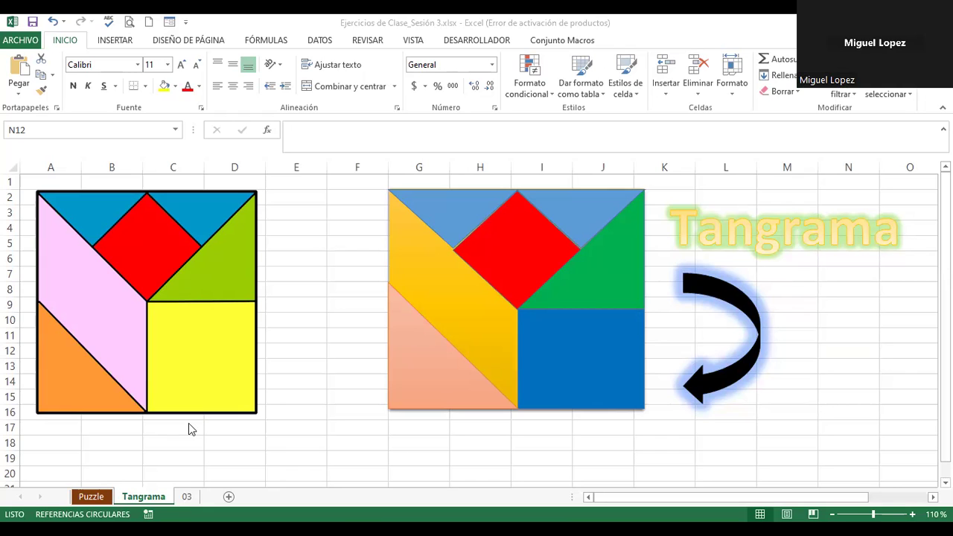
# Review the WordArt styles, including the gold gradient one used for the Tangrama title.
pyautogui.click(769, 237)
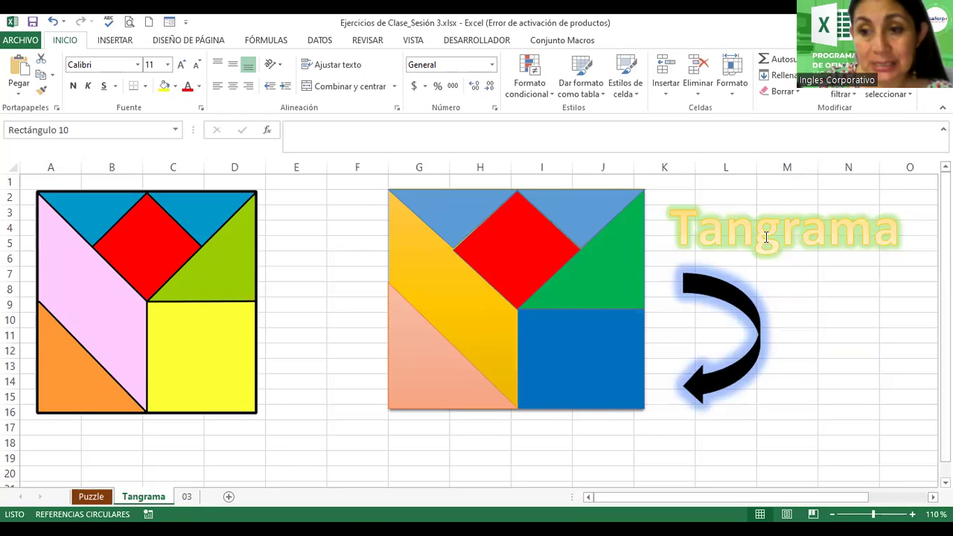
pyautogui.click(115, 42)
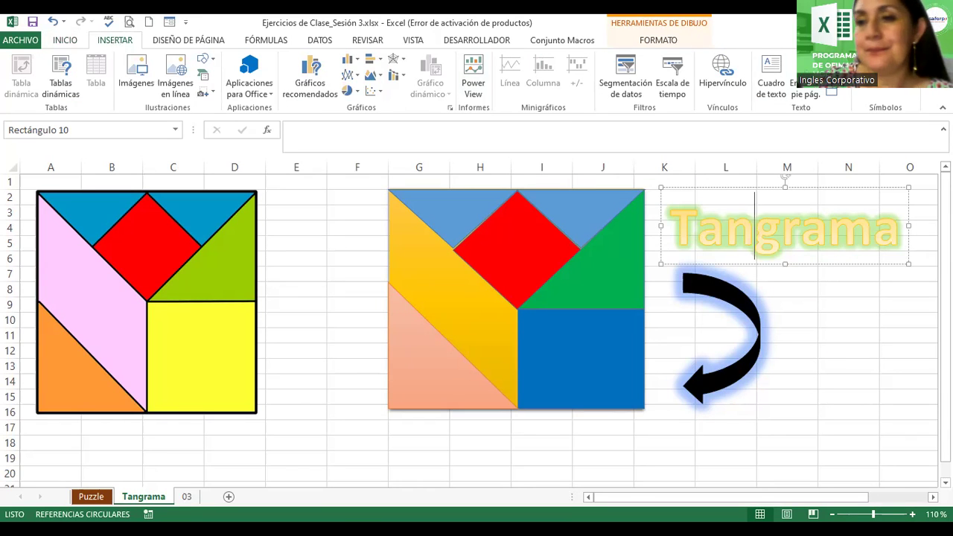
pyautogui.click(831, 83)
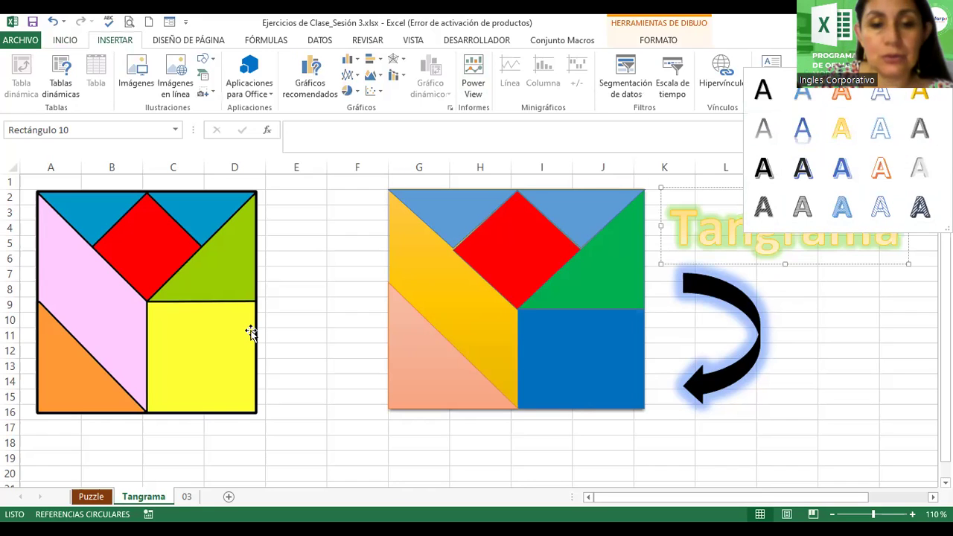
pyautogui.press('Escape')
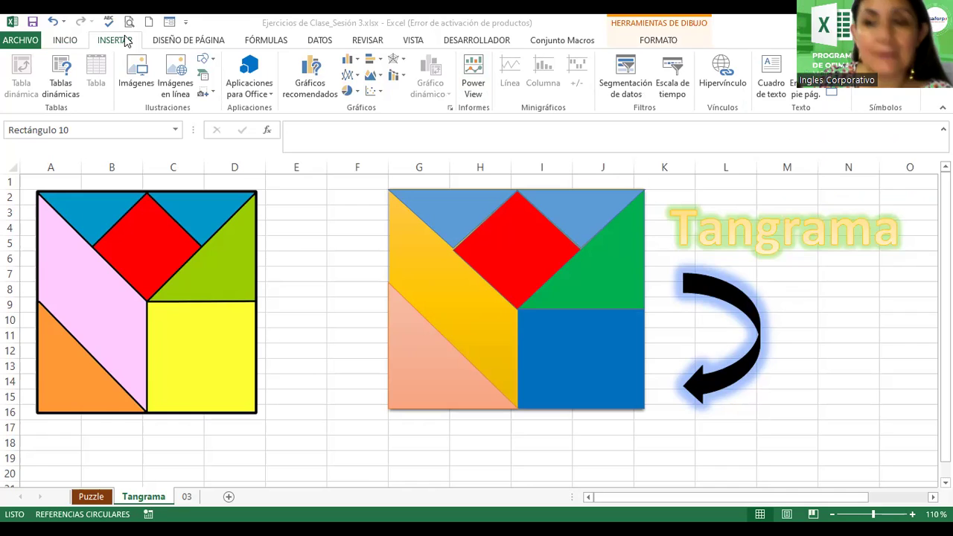
pyautogui.click(754, 227)
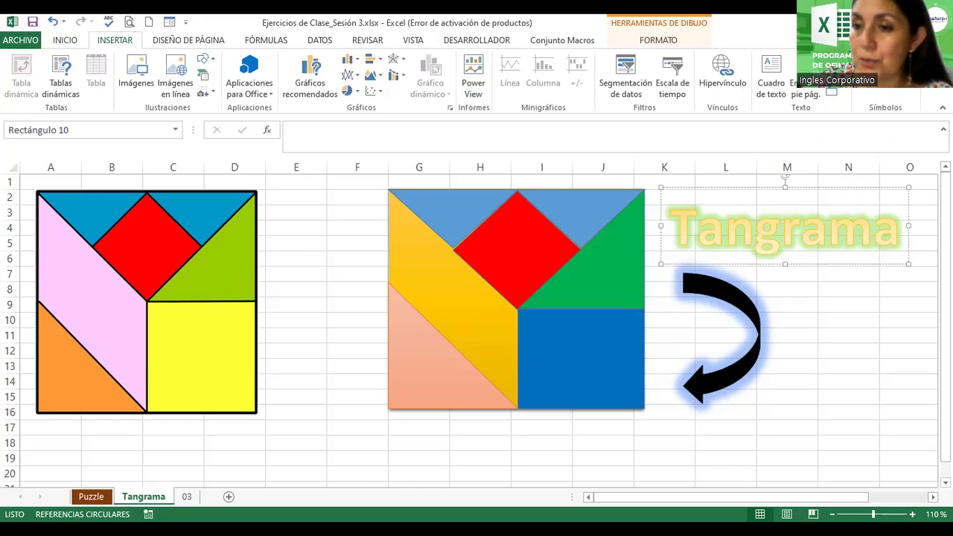
pyautogui.click(831, 91)
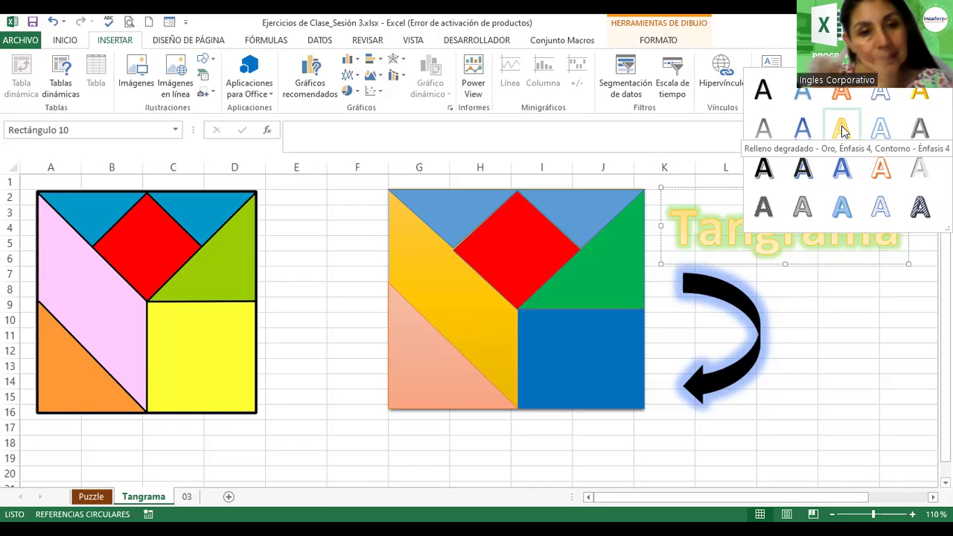
# Move the Tangrama title up slightly and show the text effects available for it.
pyautogui.click(809, 267)
pyautogui.click(809, 266)
pyautogui.moveTo(810, 266); pyautogui.dragTo(810, 262)
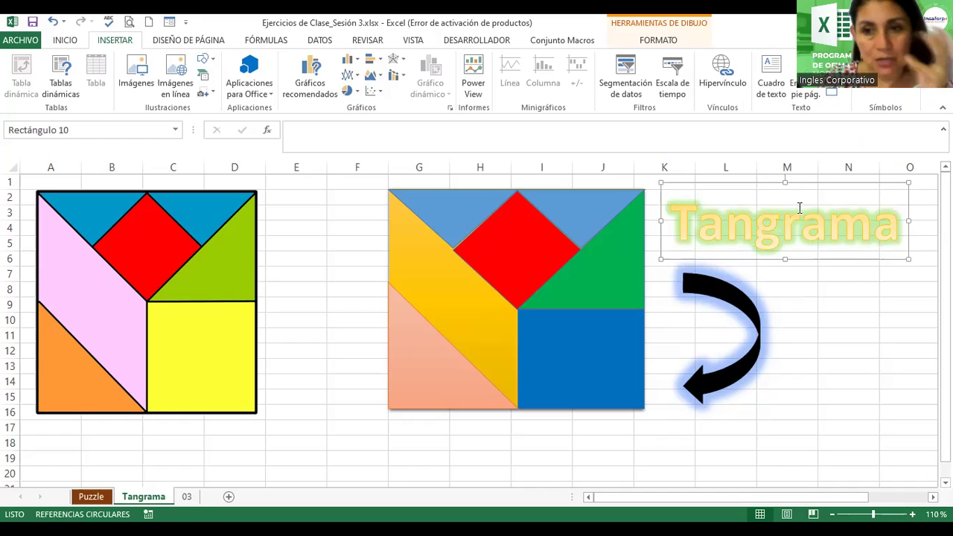
pyautogui.click(653, 42)
pyautogui.click(632, 92)
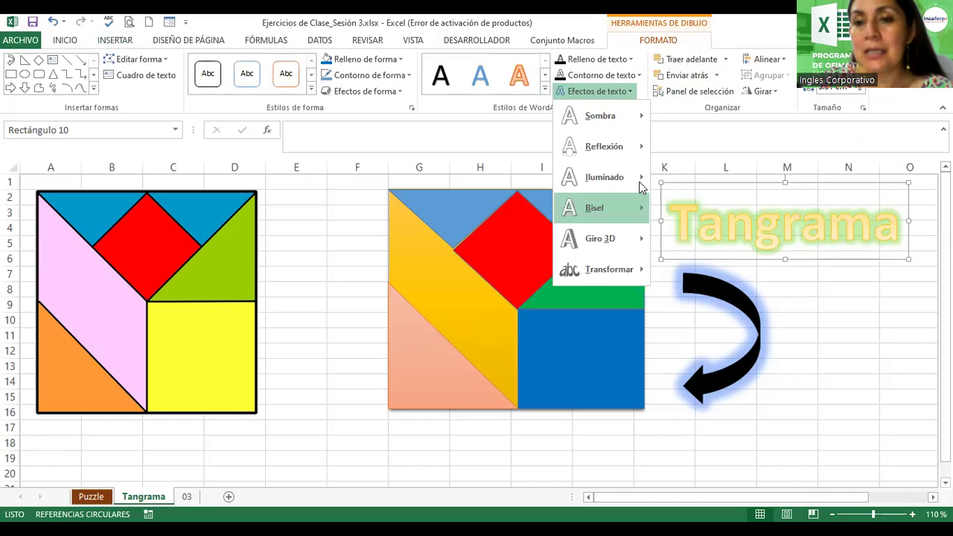
pyautogui.moveTo(642, 185)
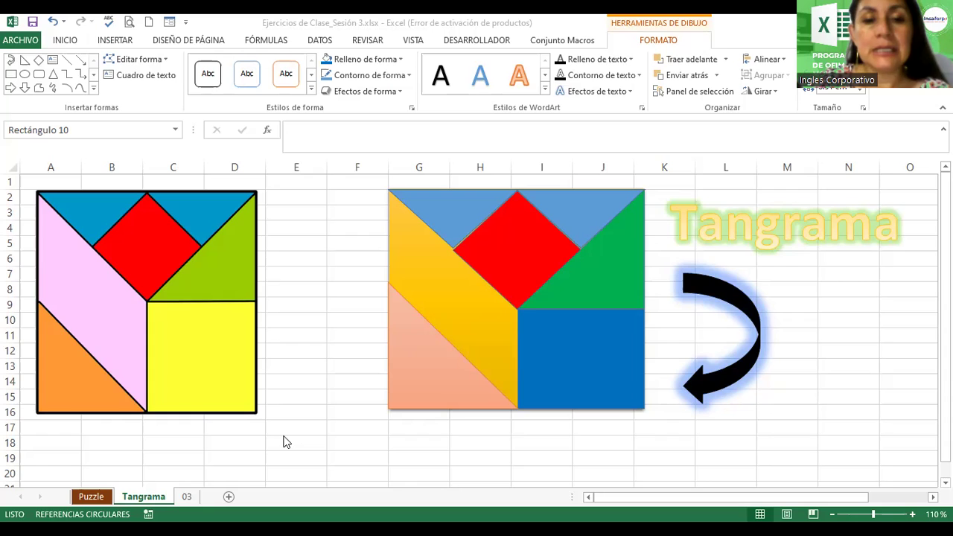
pyautogui.click(114, 39)
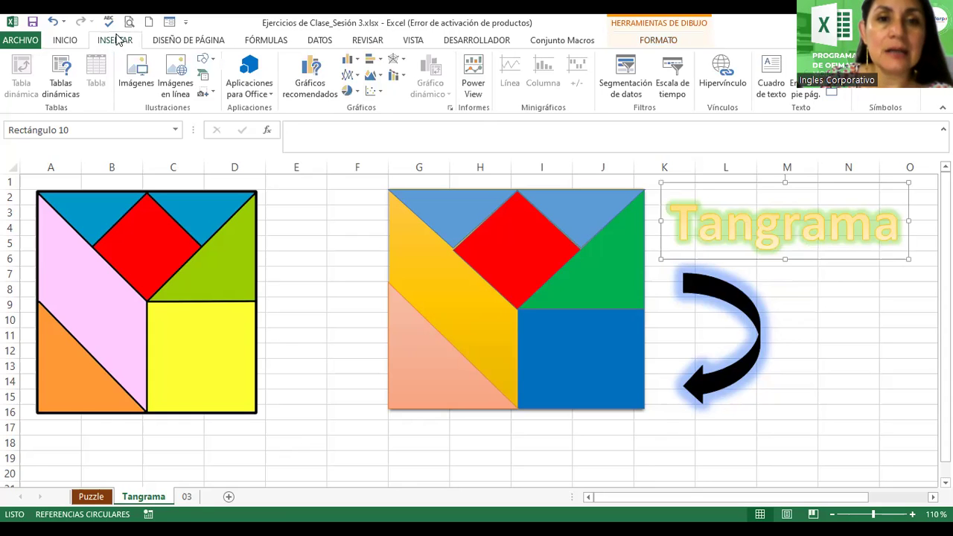
# Review the available shapes, including the block arrows, and the glow variations offered for the Tangrama title.
pyautogui.click(206, 59)
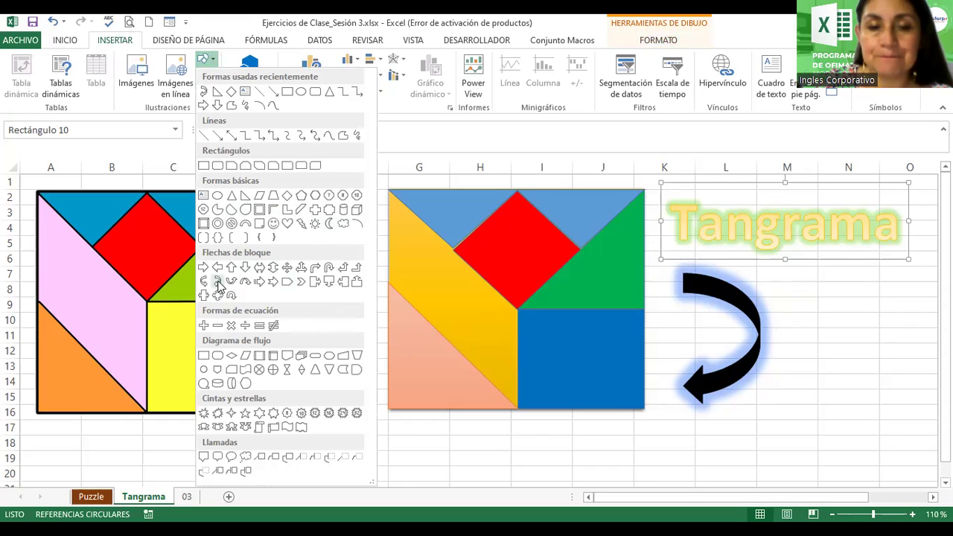
pyautogui.click(657, 42)
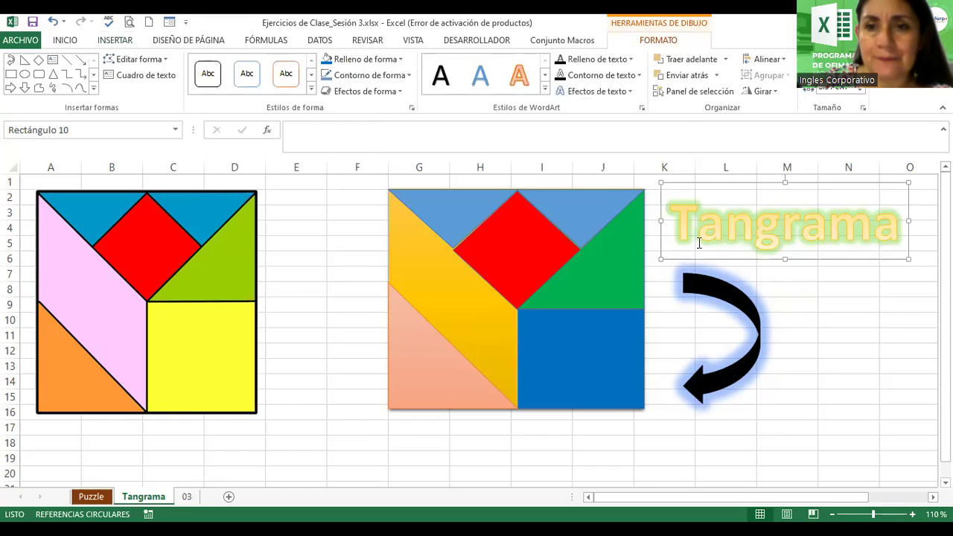
pyautogui.click(378, 93)
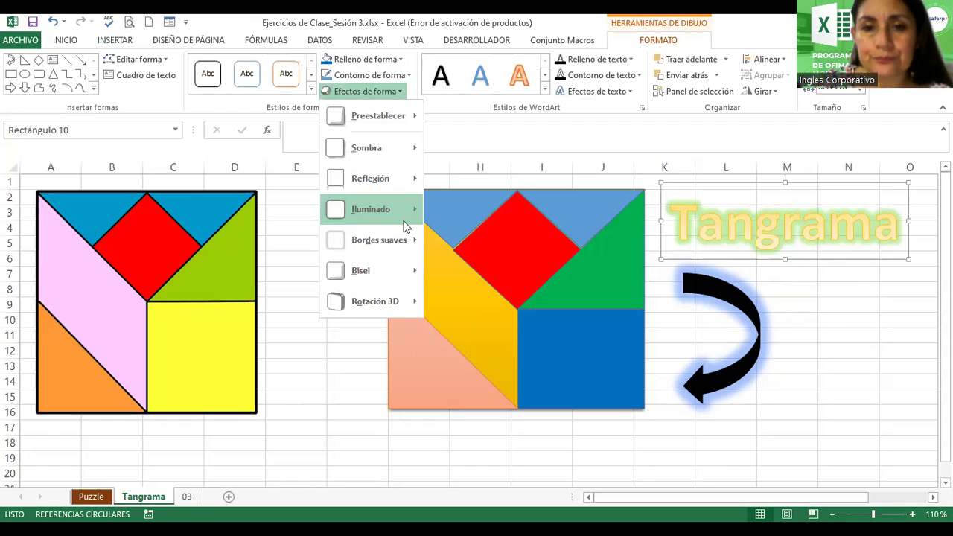
pyautogui.moveTo(400, 216)
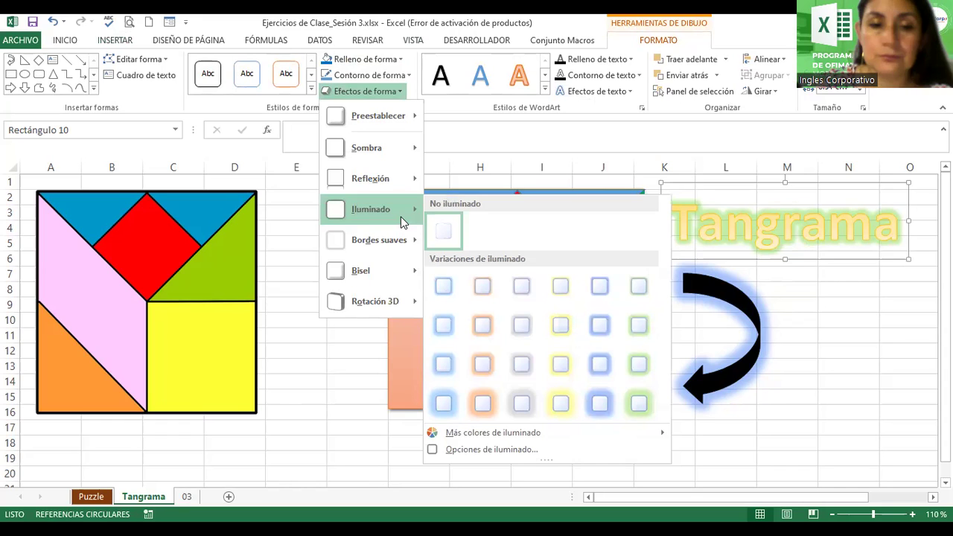
pyautogui.click(182, 415)
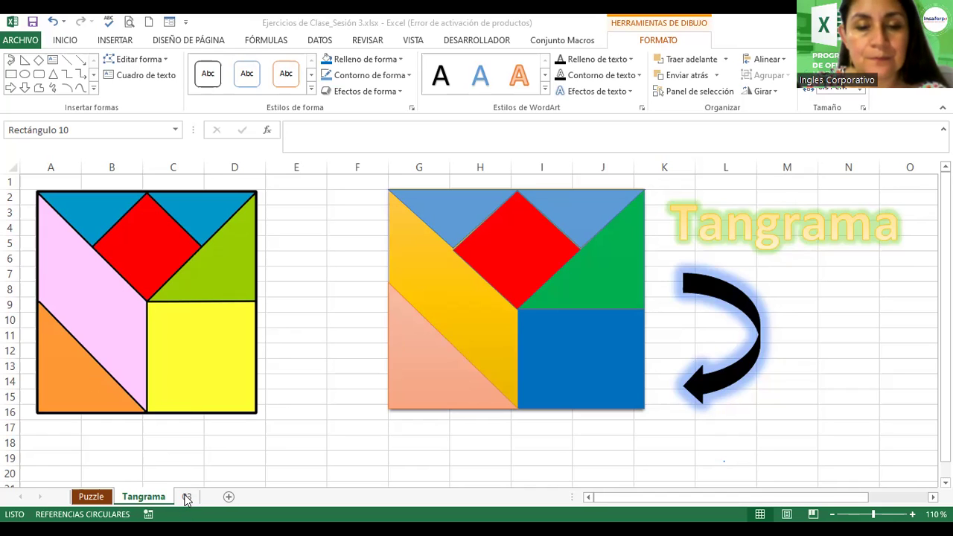
# Apply the black shape style to the tangram's upper-left triangle and the light gray gradient style to the upper-right triangle.
pyautogui.click(455, 298)
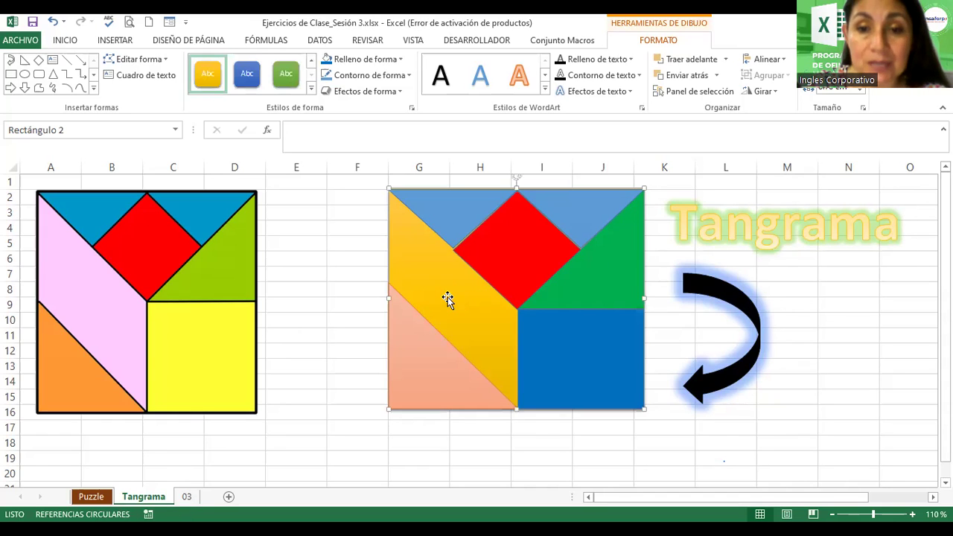
pyautogui.click(447, 219)
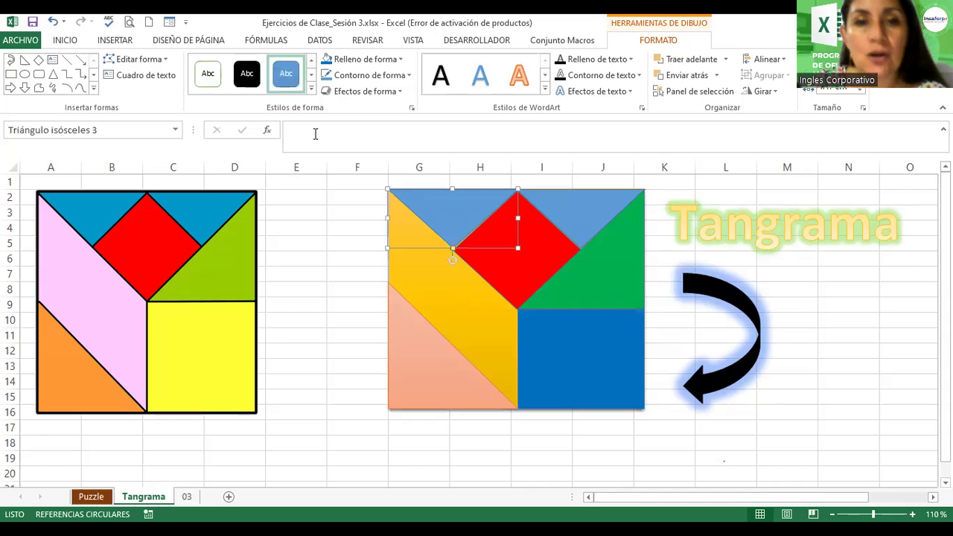
pyautogui.click(247, 73)
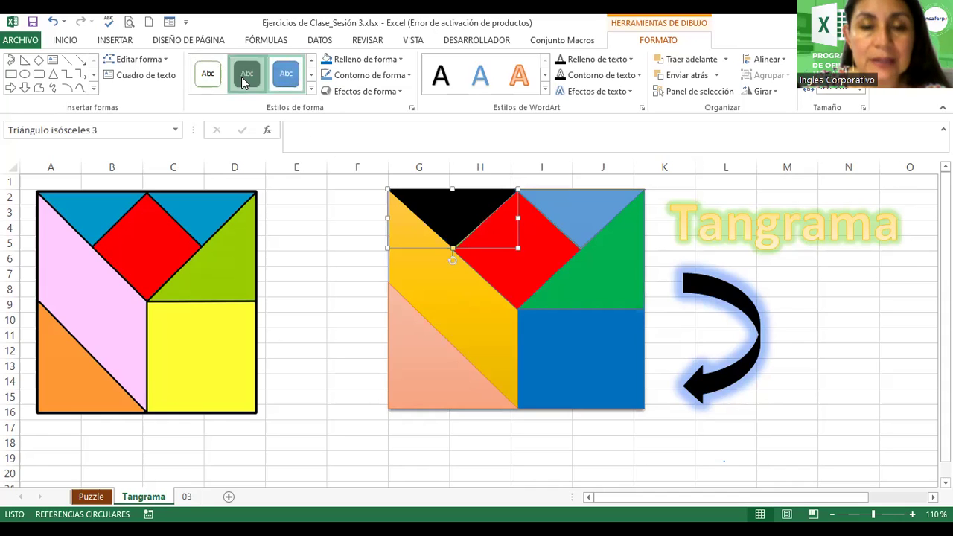
pyautogui.click(563, 215)
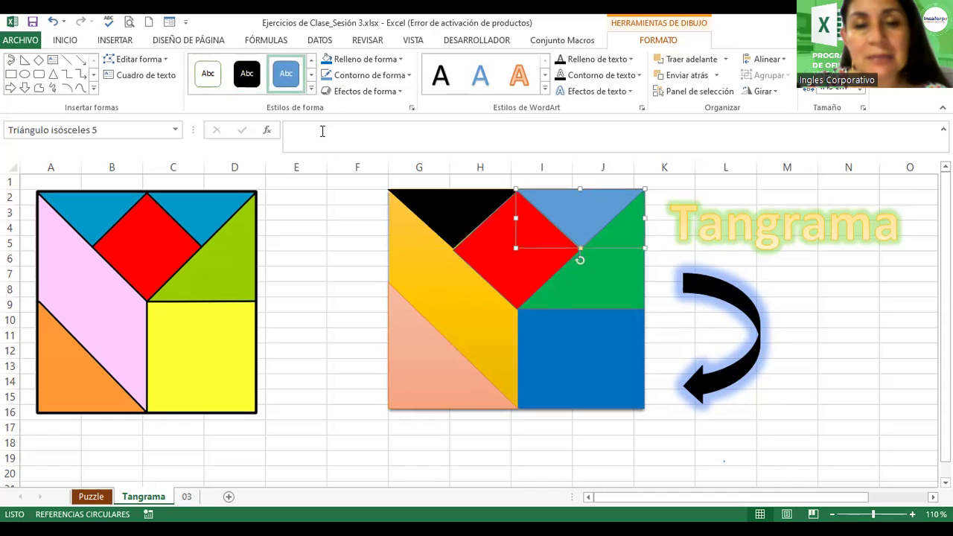
pyautogui.click(311, 88)
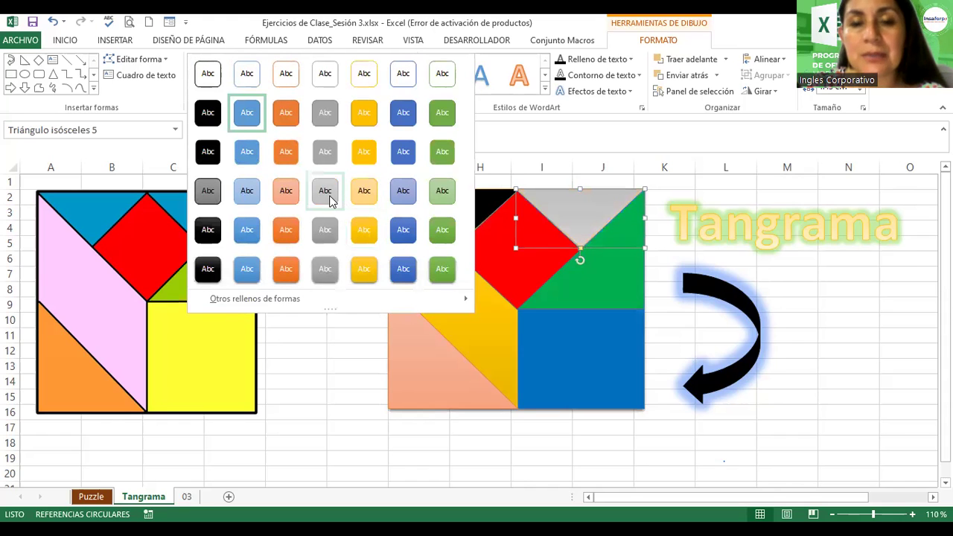
pyautogui.click(329, 320)
# Rename the sheet 03 as Batman.
pyautogui.click(183, 499)
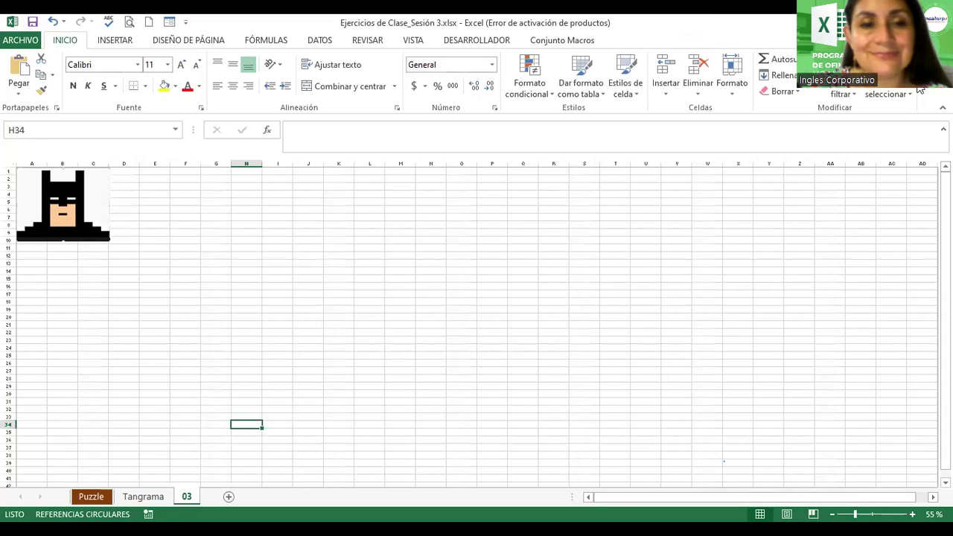
pyautogui.doubleClick(186, 497)
pyautogui.write('Batman')
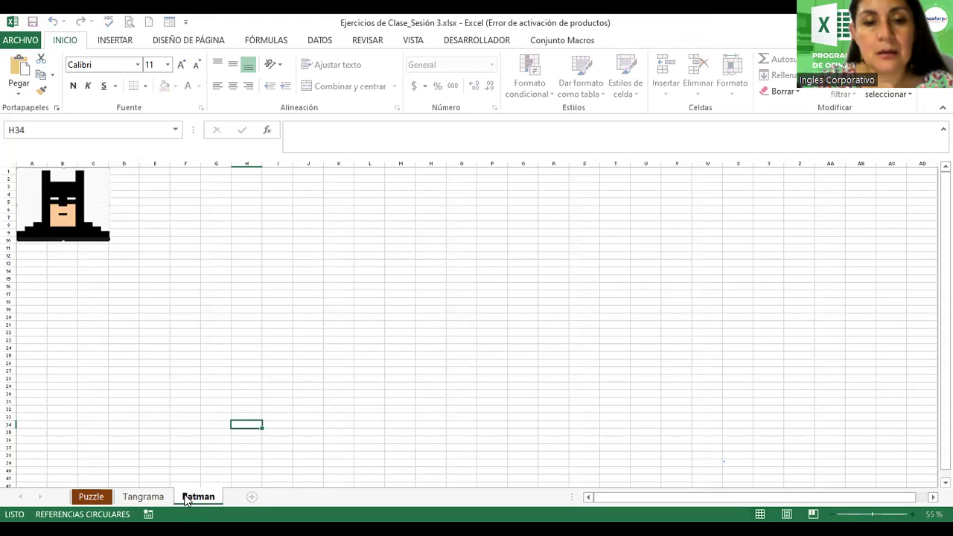
pyautogui.press('Return')
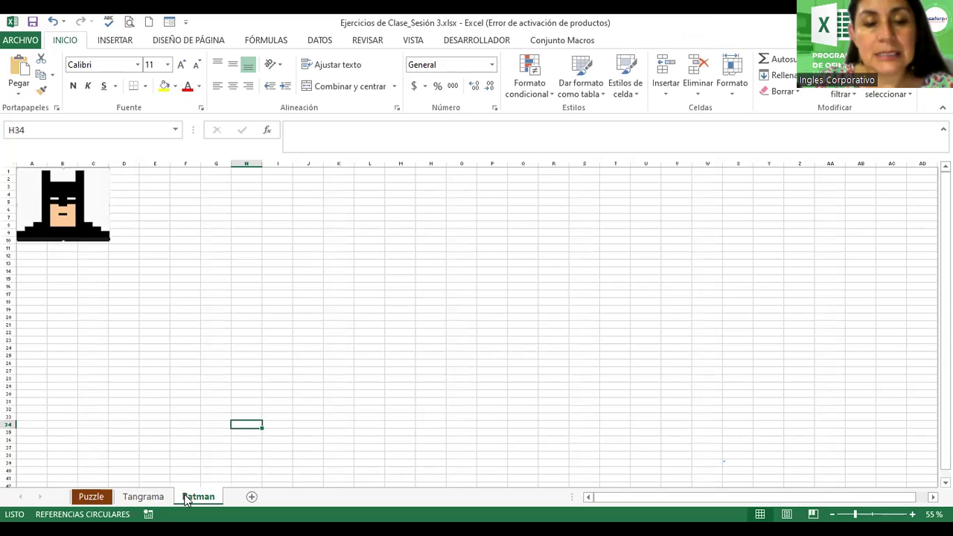
# Color the Batman and Tangrama sheet tabs with the dark blue theme color.
pyautogui.rightClick(186, 498)
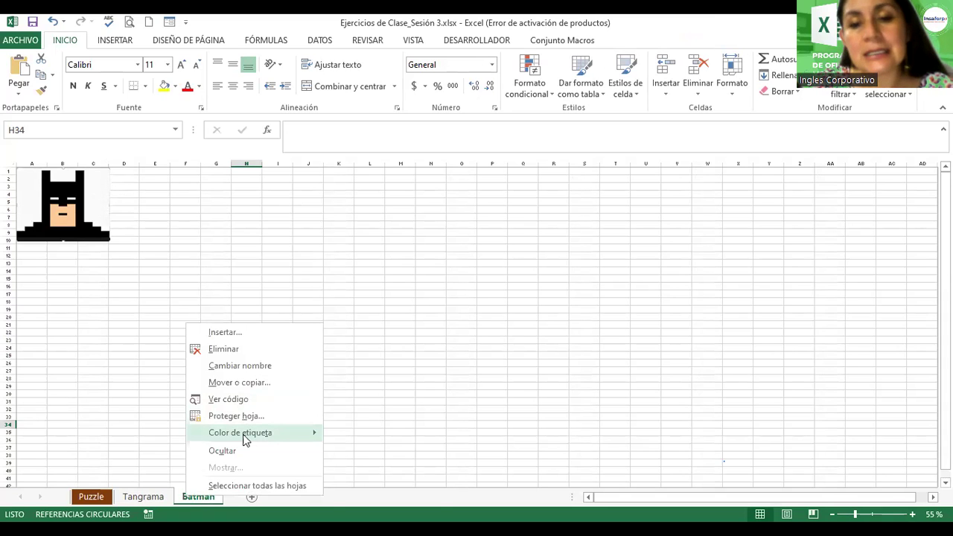
pyautogui.moveTo(245, 438)
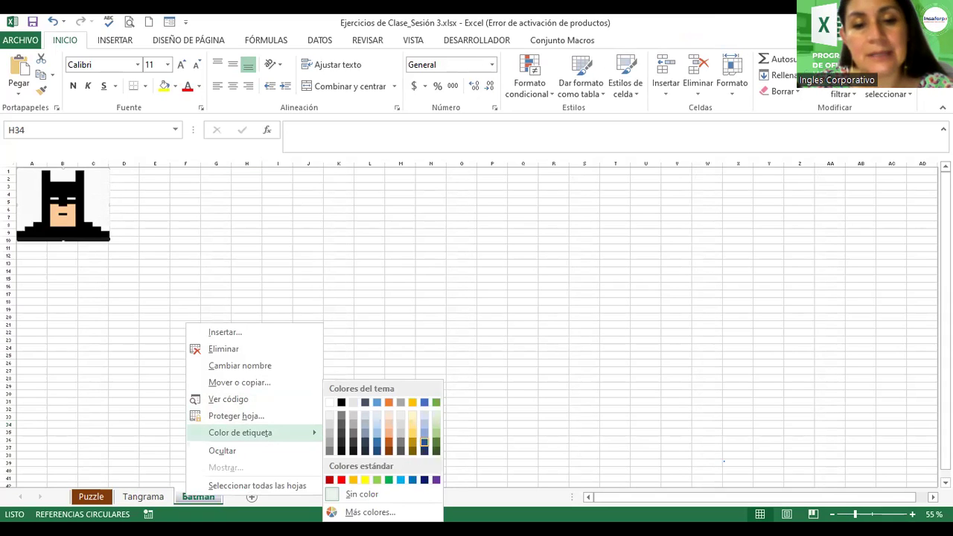
pyautogui.click(143, 494)
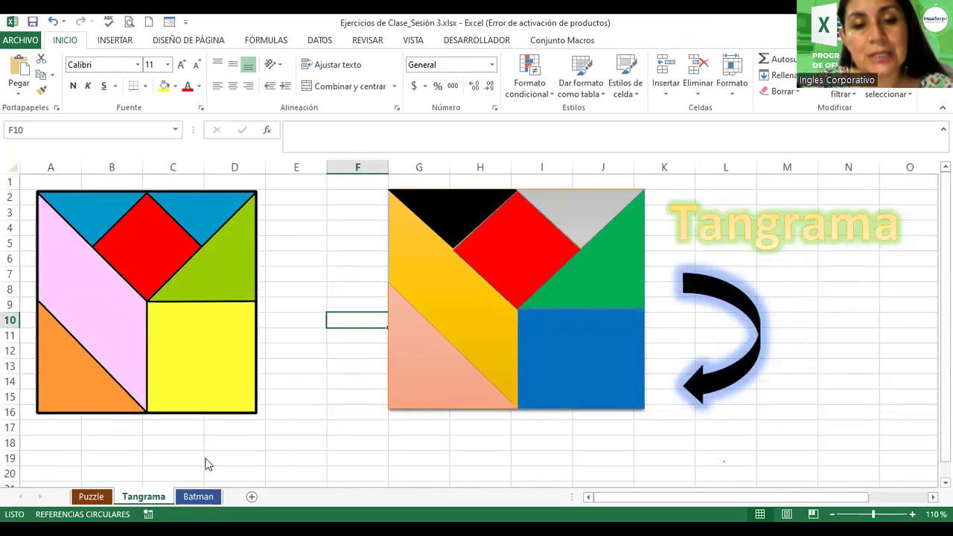
pyautogui.rightClick(145, 497)
pyautogui.moveTo(224, 442)
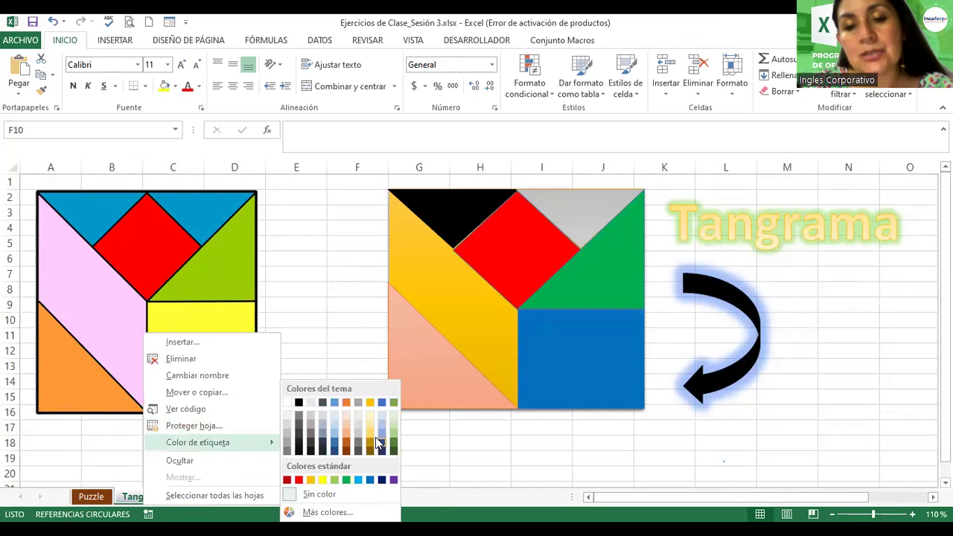
pyautogui.click(378, 444)
# On the Batman sheet, move the Batman picture from the upper-left cells to columns O to Q, around rows 4 to 14.
pyautogui.click(216, 497)
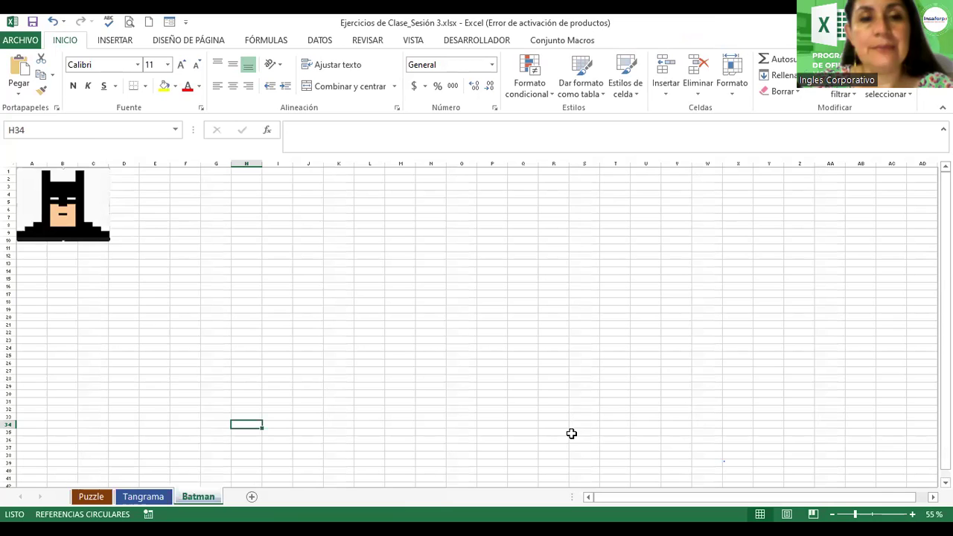
pyautogui.click(911, 514)
pyautogui.click(911, 513)
pyautogui.click(912, 514)
pyautogui.click(912, 514)
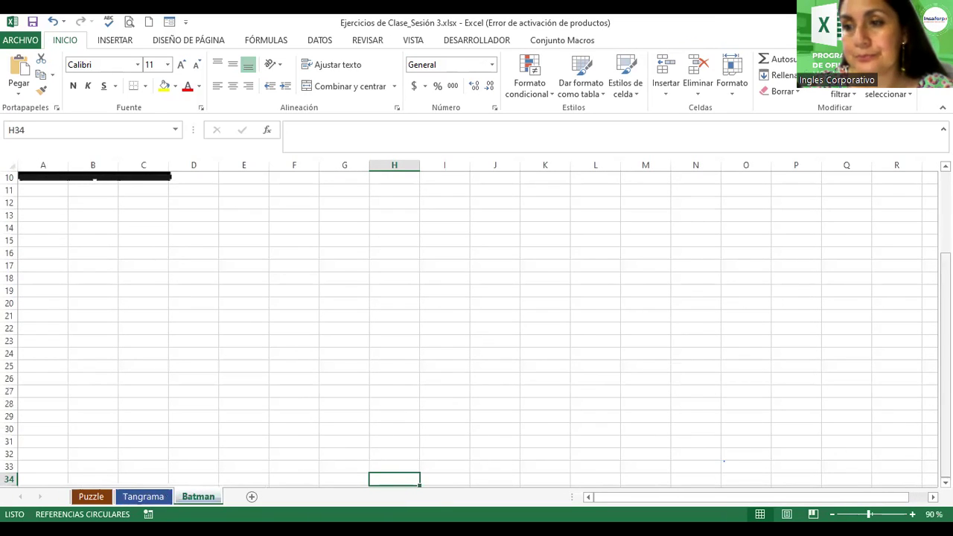
pyautogui.scroll(3, 476, 327)
pyautogui.moveTo(128, 215); pyautogui.dragTo(820, 268)
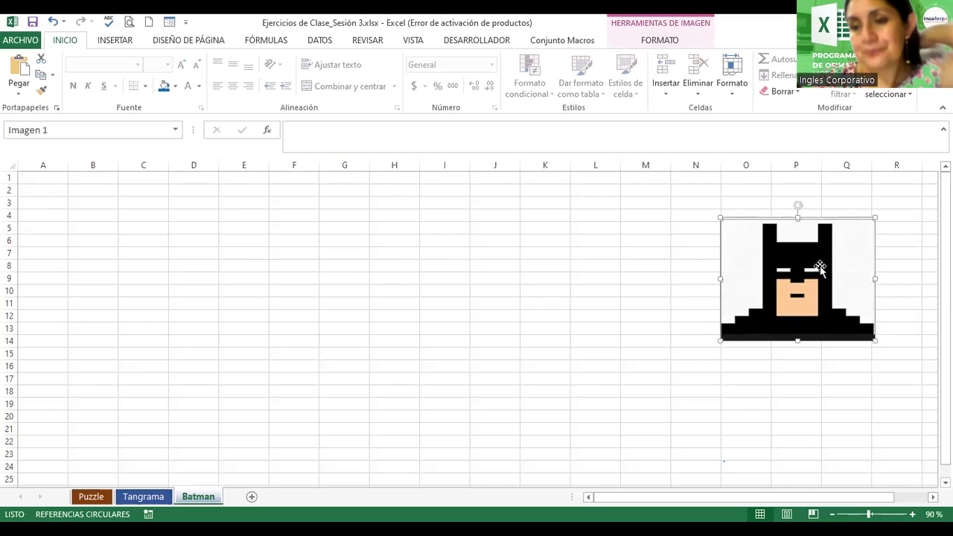
pyautogui.click(116, 42)
pyautogui.click(64, 41)
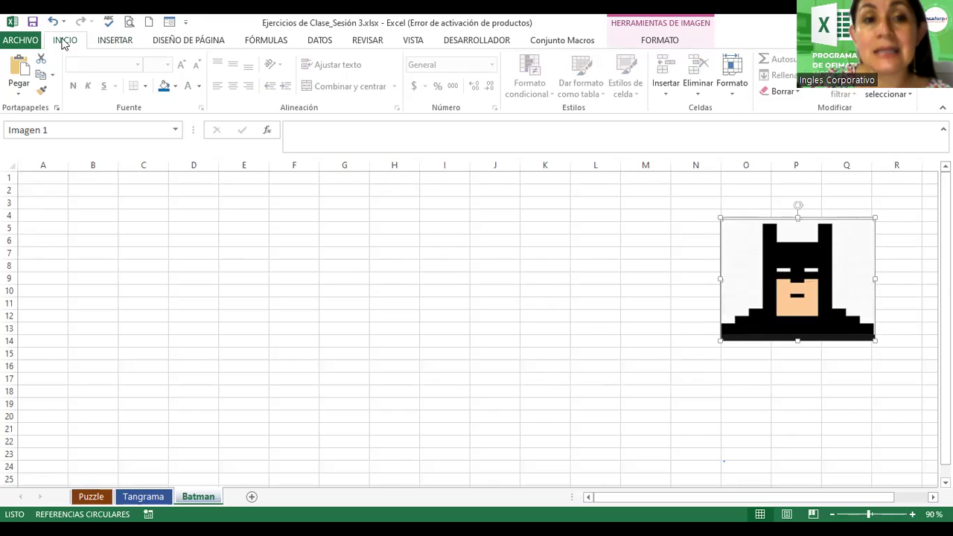
# Fill cells E1:F21 with black to form the left ear and side of the Batman mask.
pyautogui.click(117, 219)
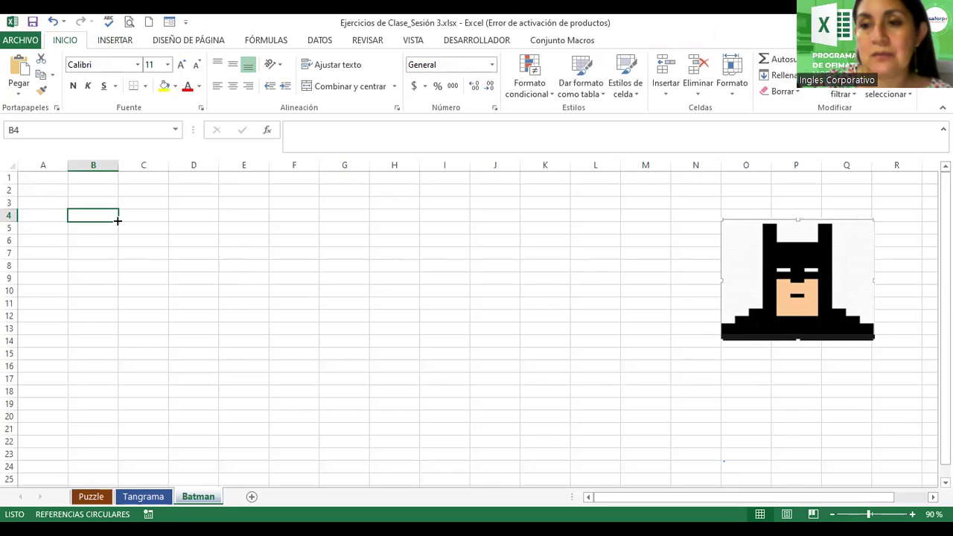
pyautogui.click(240, 179)
pyautogui.moveTo(276, 193); pyautogui.dragTo(291, 428)
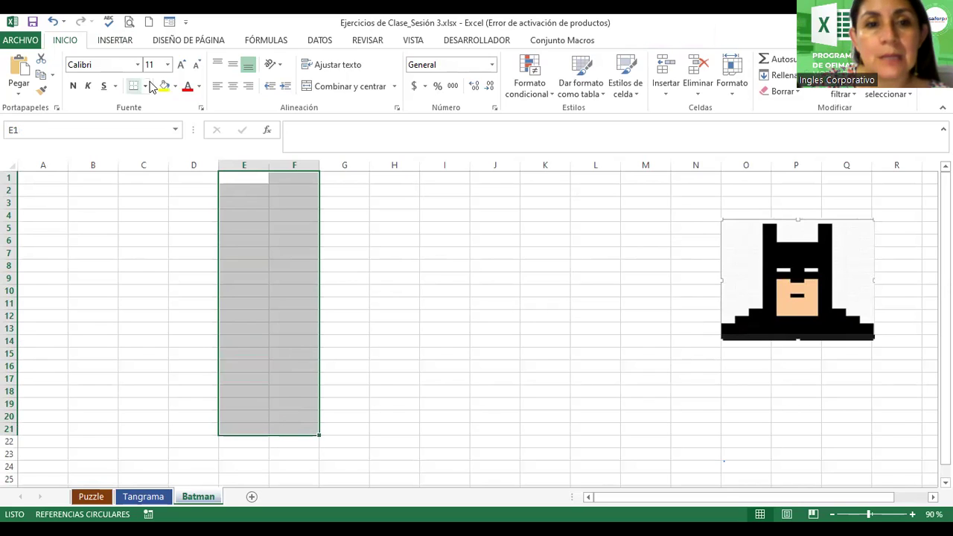
pyautogui.click(176, 86)
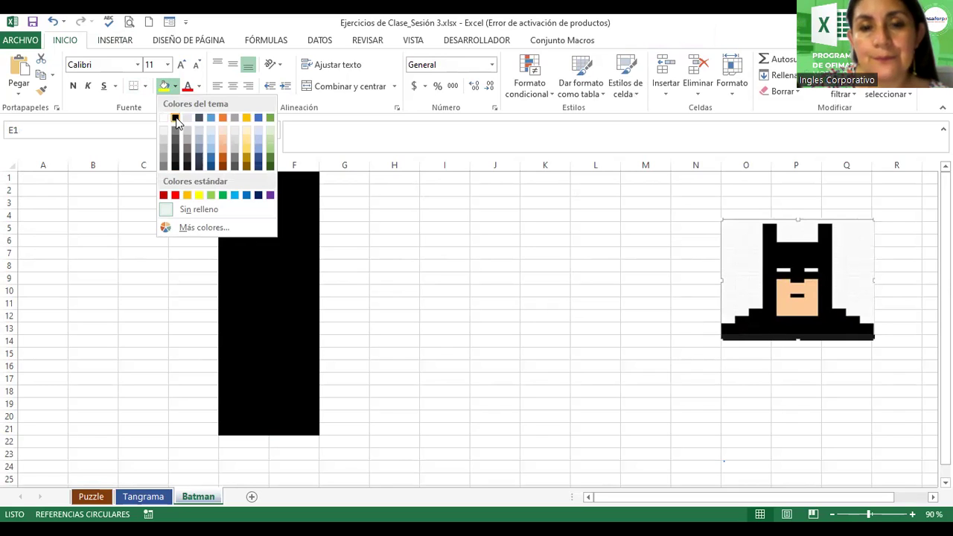
pyautogui.click(176, 120)
# Fill cells G5:L21 and M1:N21 with black to complete the mask's center and right ear.
pyautogui.click(341, 229)
pyautogui.moveTo(341, 230); pyautogui.dragTo(619, 427)
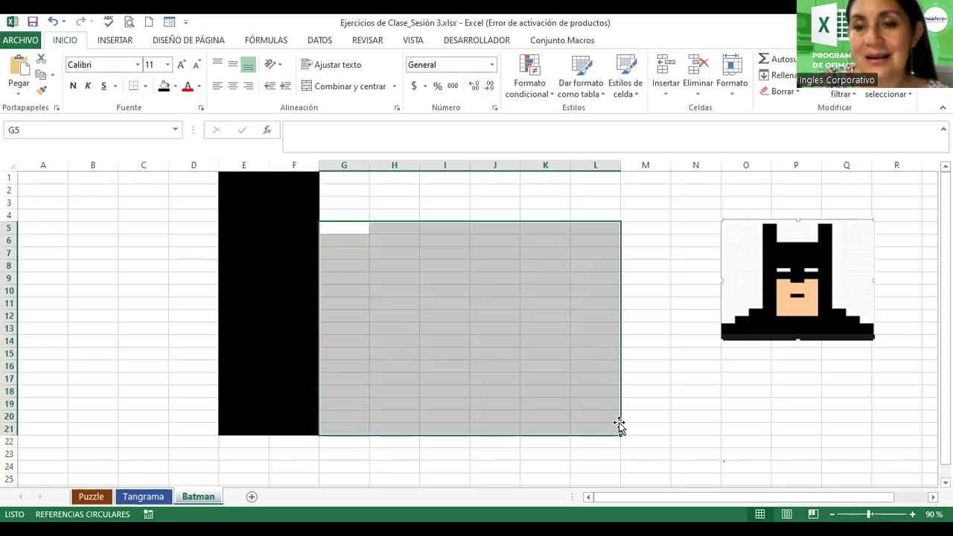
pyautogui.click(164, 85)
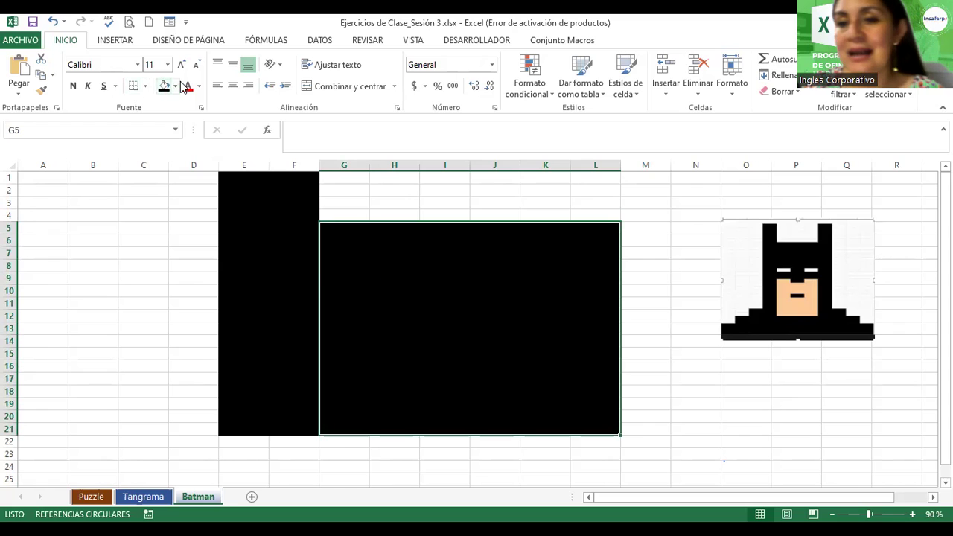
pyautogui.moveTo(646, 178); pyautogui.dragTo(689, 426)
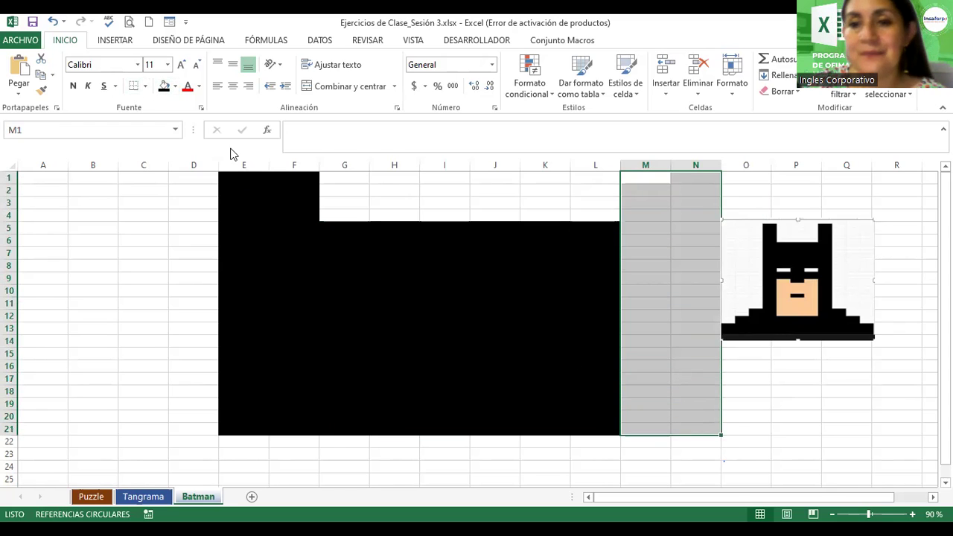
pyautogui.click(163, 85)
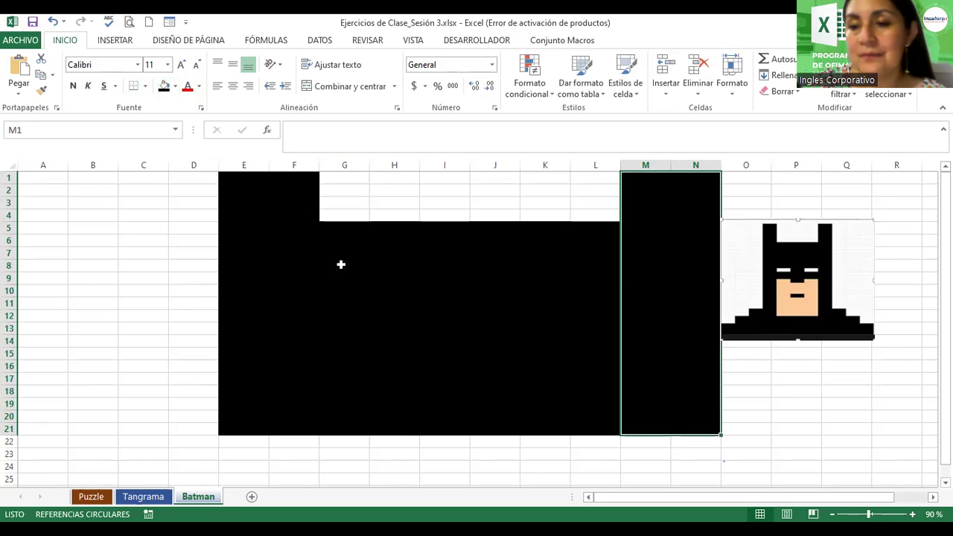
# Fill cells G10:H11 and K10:L11 with white to make Batman's two eyes.
pyautogui.click(351, 289)
pyautogui.moveTo(351, 289); pyautogui.dragTo(413, 289)
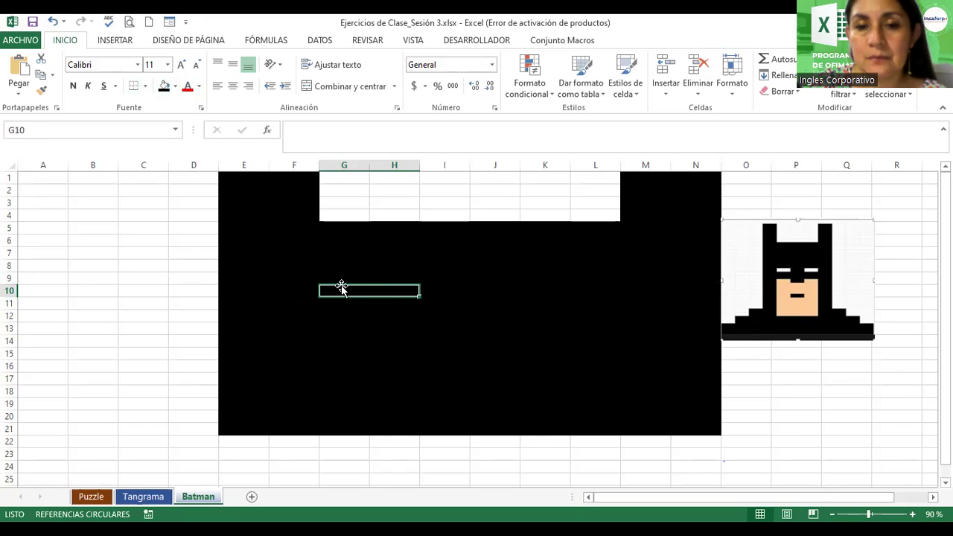
pyautogui.moveTo(328, 290); pyautogui.dragTo(387, 296)
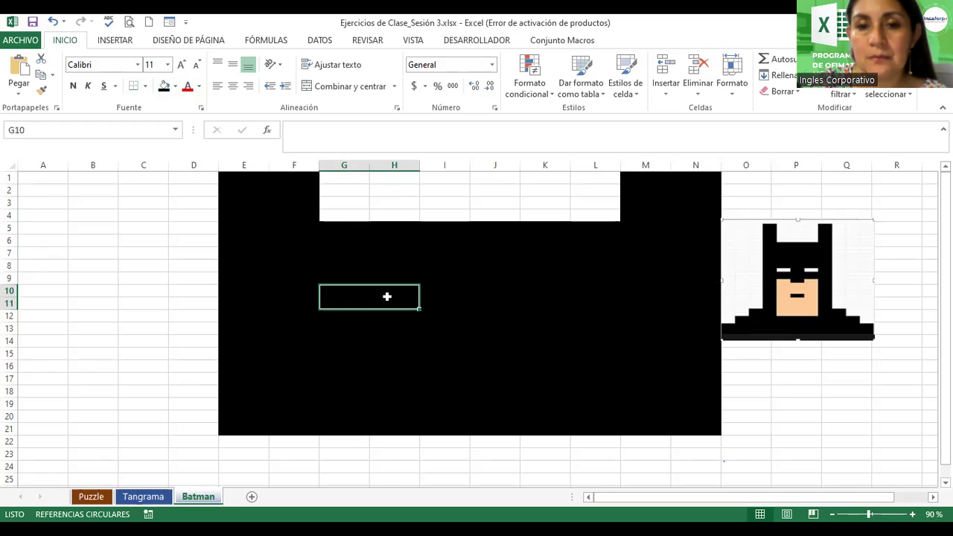
pyautogui.click(174, 87)
pyautogui.click(164, 120)
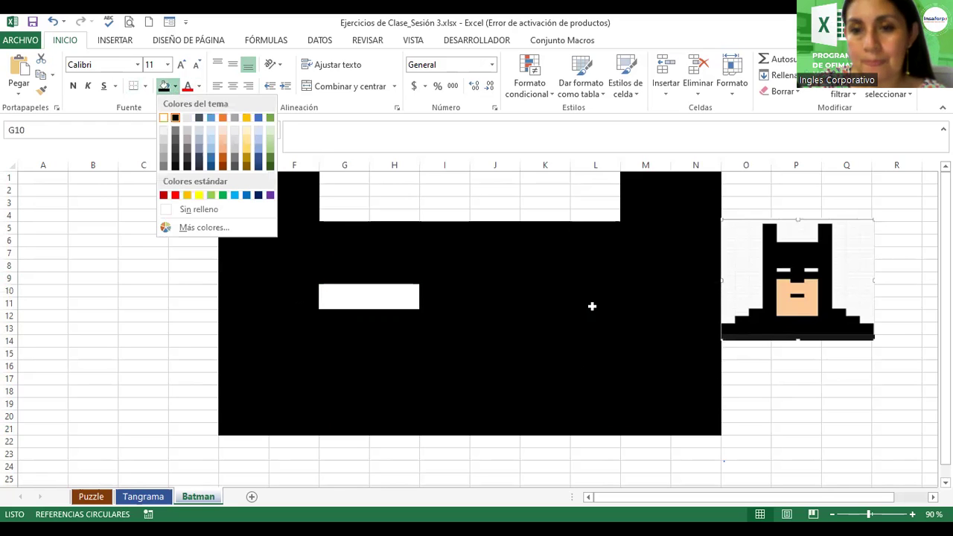
pyautogui.click(503, 291)
pyautogui.moveTo(503, 291); pyautogui.dragTo(583, 300)
pyautogui.click(541, 289)
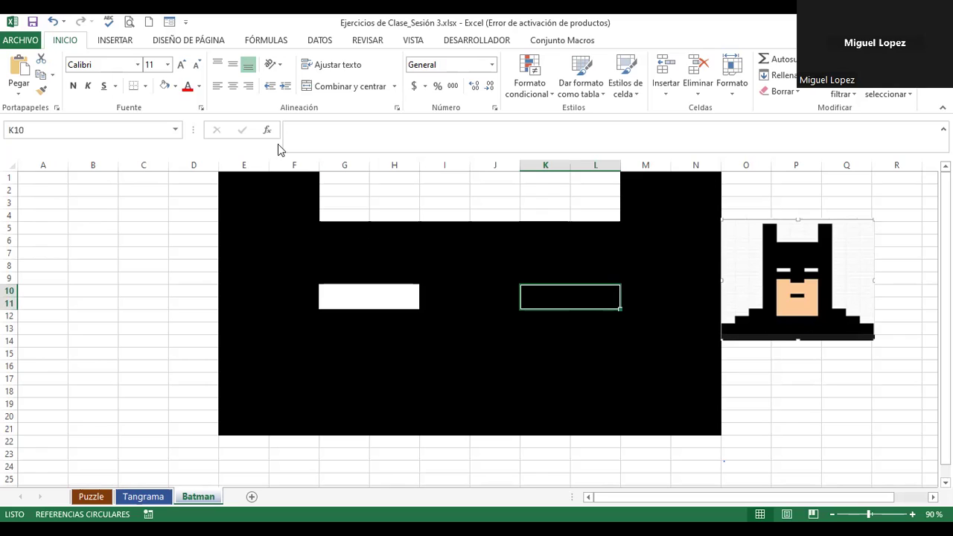
pyautogui.click(165, 86)
# Move the Batman picture away from the cell drawing to columns AA to AD, around rows 8 to 17.
pyautogui.click(495, 353)
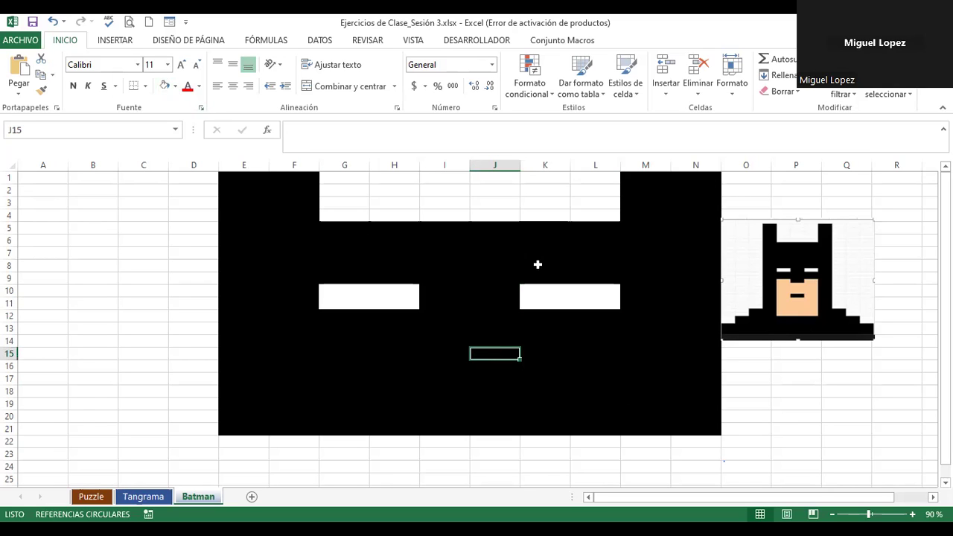
pyautogui.scroll(-4, 495, 353)
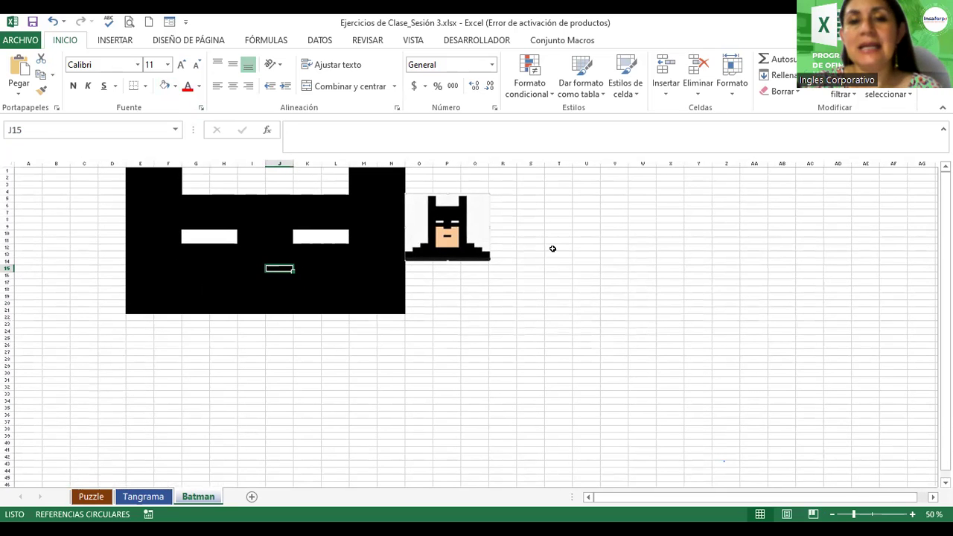
pyautogui.moveTo(456, 229); pyautogui.dragTo(812, 255)
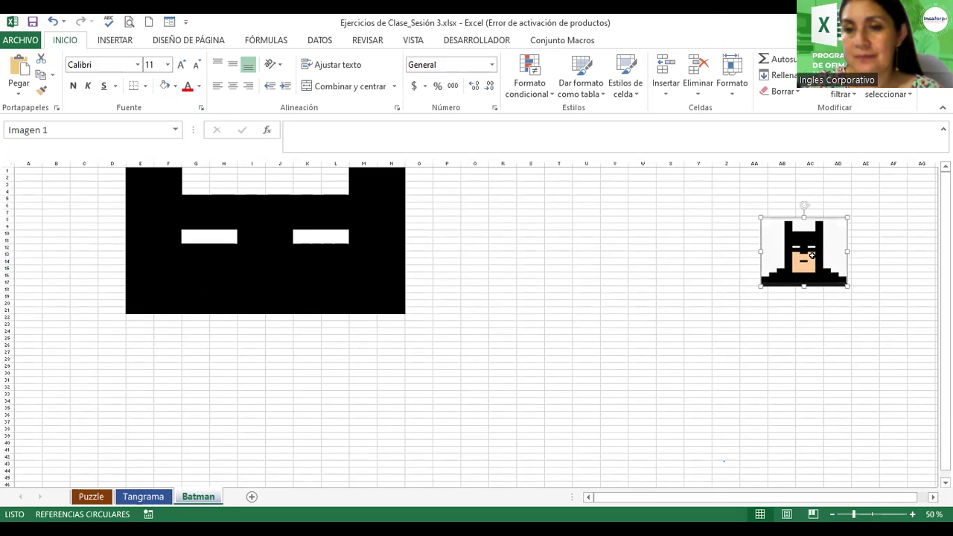
# Insert a WordArt title in the orange outlined style on the Batman sheet, reading "Batman".
pyautogui.click(469, 254)
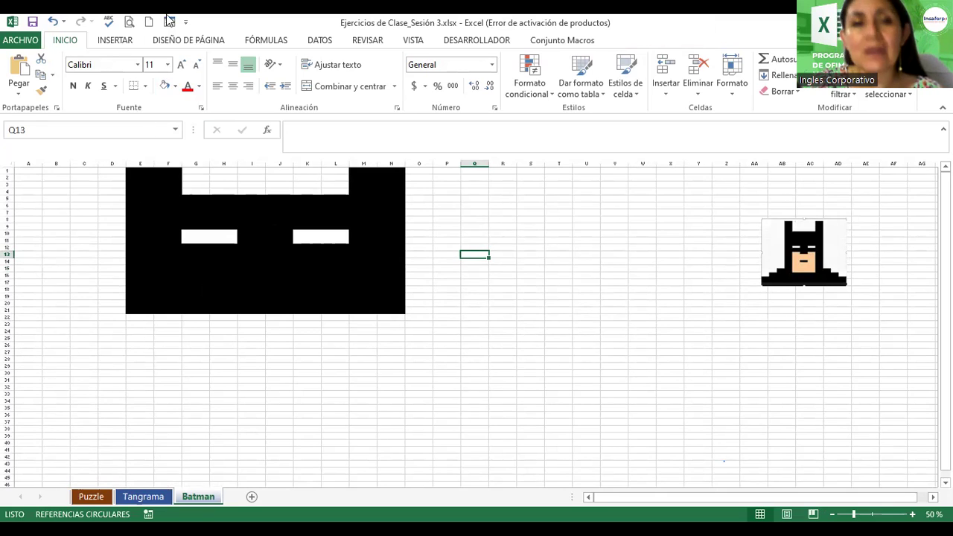
pyautogui.click(114, 41)
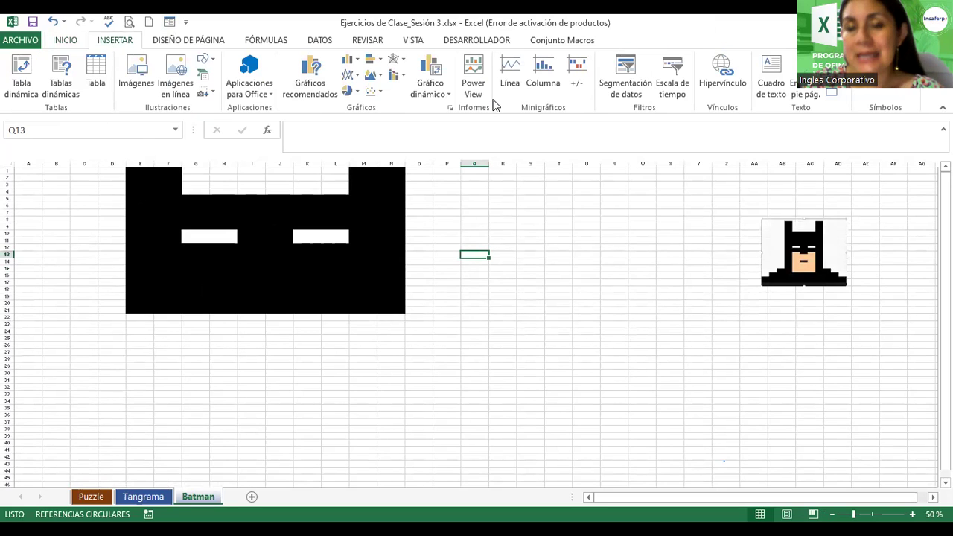
pyautogui.click(235, 87)
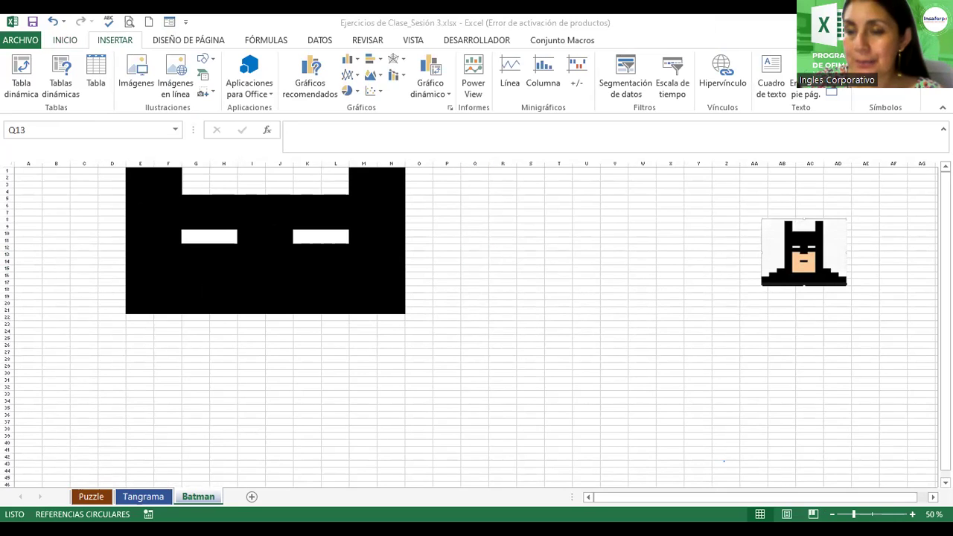
pyautogui.click(834, 88)
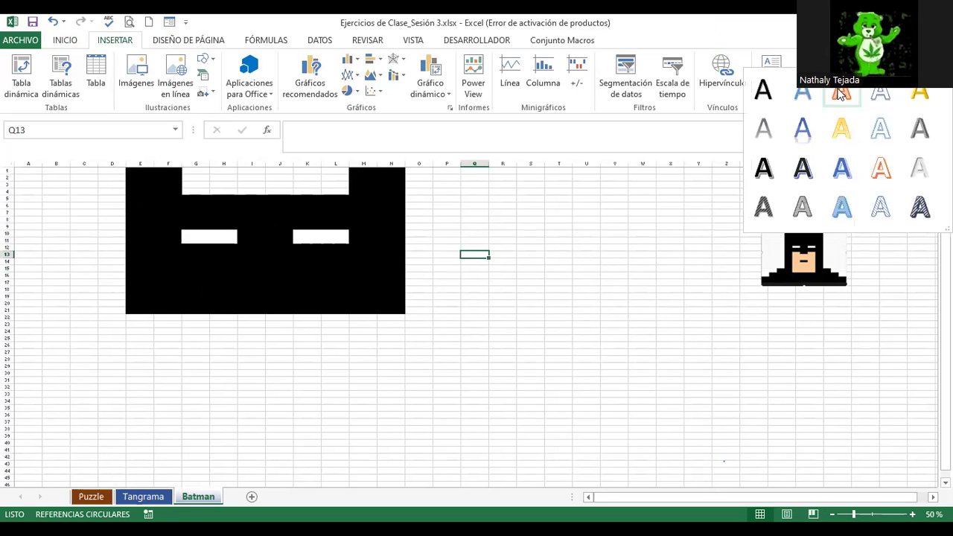
pyautogui.click(840, 92)
pyautogui.write('Batmal')
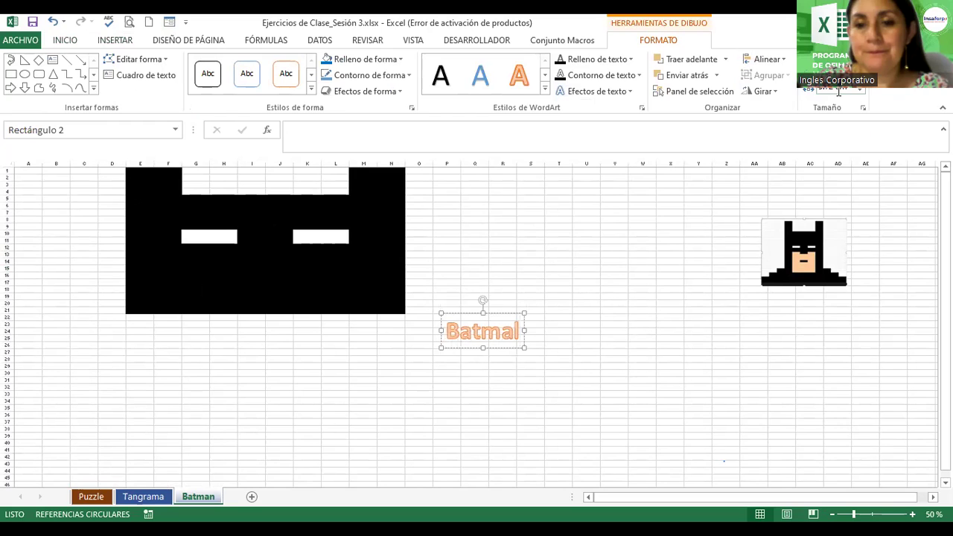
pyautogui.press('BackSpace')
pyautogui.write('n')
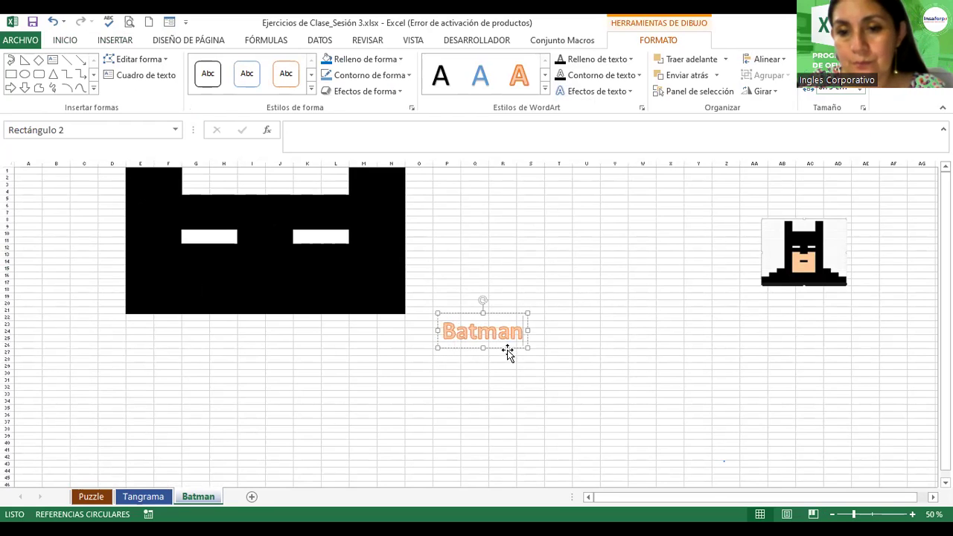
# Move the Batman WordArt beside the mask's right ear, starting around column P in rows 2 to 6, and enlarge its font by four increments.
pyautogui.moveTo(504, 342); pyautogui.dragTo(519, 194)
pyautogui.click(518, 192)
pyautogui.doubleClick(519, 193)
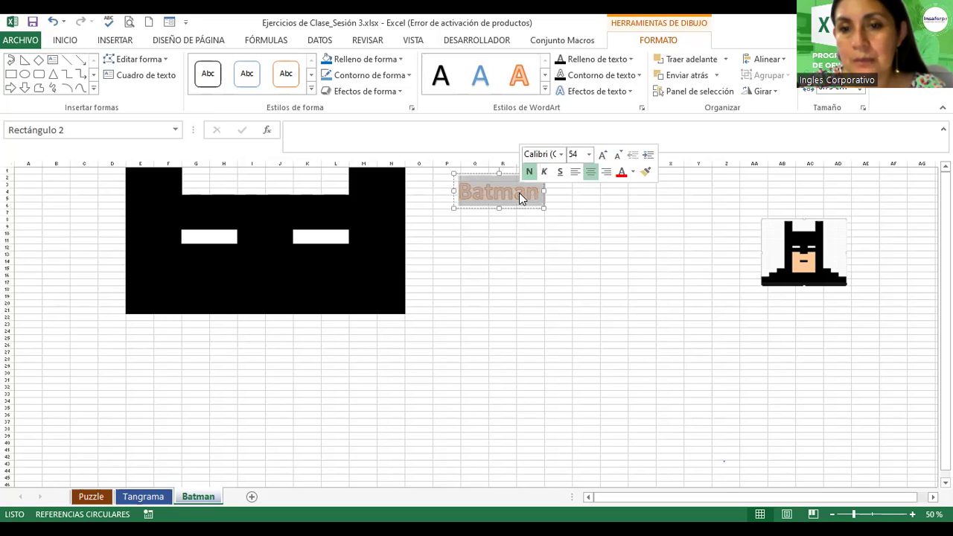
pyautogui.click(603, 154)
pyautogui.click(602, 154)
pyautogui.click(602, 154)
pyautogui.click(603, 155)
pyautogui.moveTo(518, 227)
pyautogui.mouseDown()
pyautogui.moveTo(593, 212)
pyautogui.moveTo(510, 217)
pyautogui.moveTo(527, 215)
pyautogui.mouseUp()
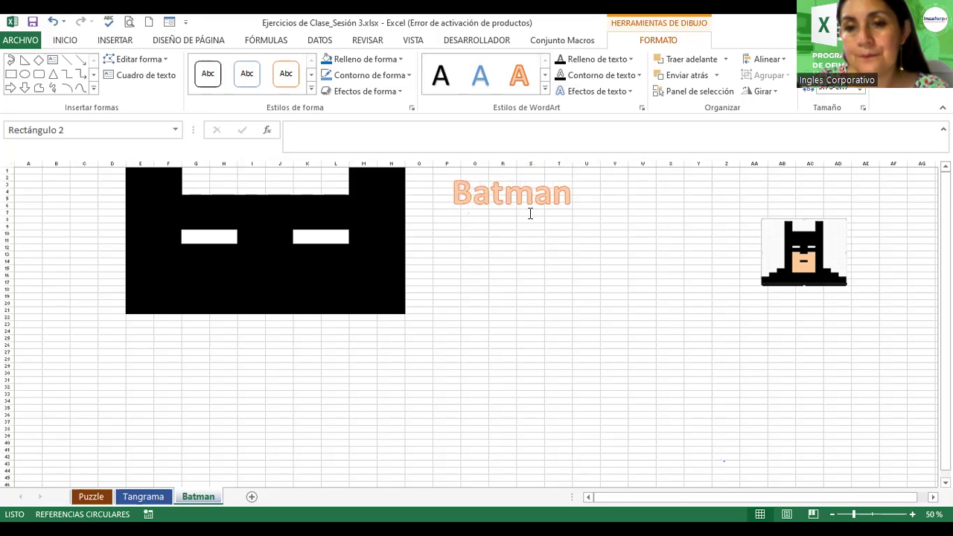
# Enter the credit label "Elaborado por:" in cell Q9, below the Batman title.
pyautogui.click(474, 240)
pyautogui.write('Ela')
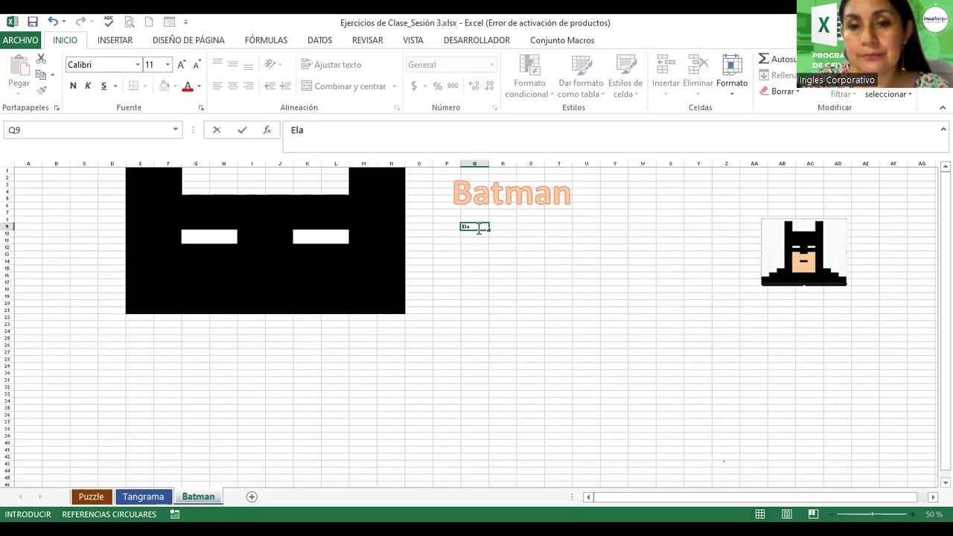
pyautogui.write('o')
pyautogui.press('BackSpace')
pyautogui.write('bor')
pyautogui.press('BackSpace')
pyautogui.write('orado')
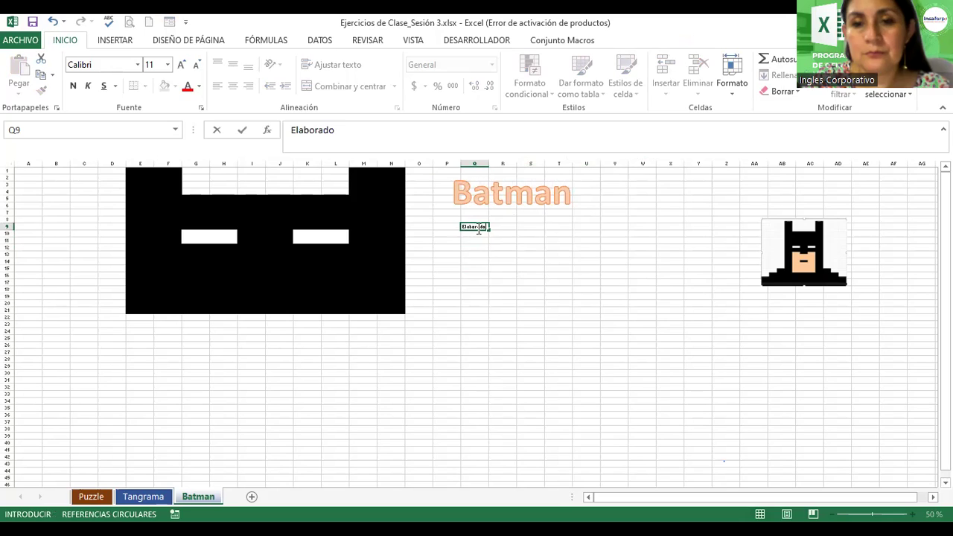
pyautogui.write(' por:')
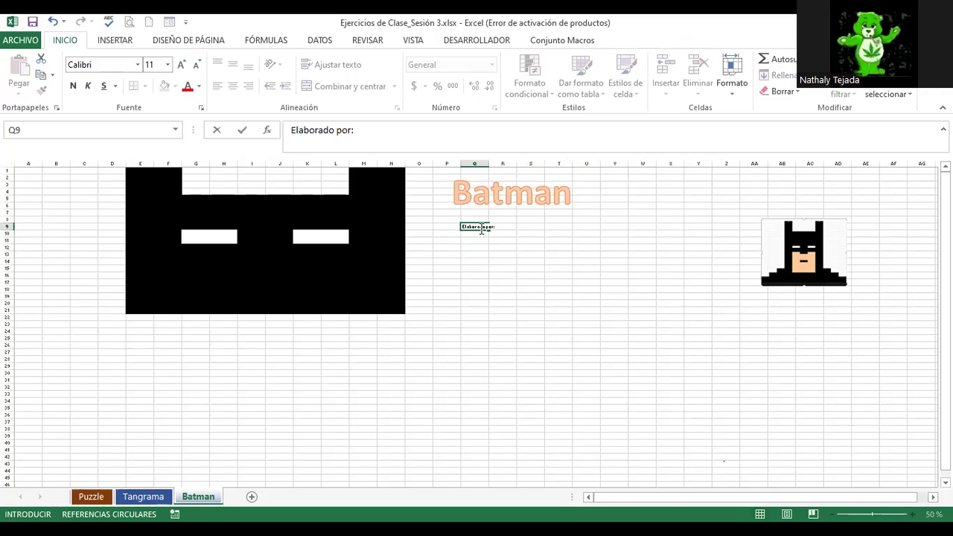
pyautogui.click(512, 248)
pyautogui.click(470, 227)
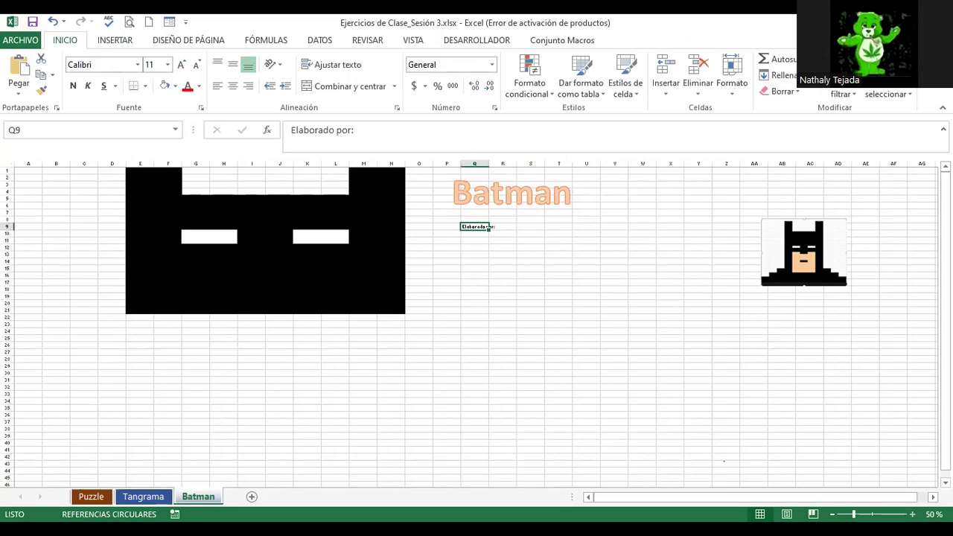
pyautogui.click(912, 513)
pyautogui.click(912, 514)
pyautogui.click(911, 513)
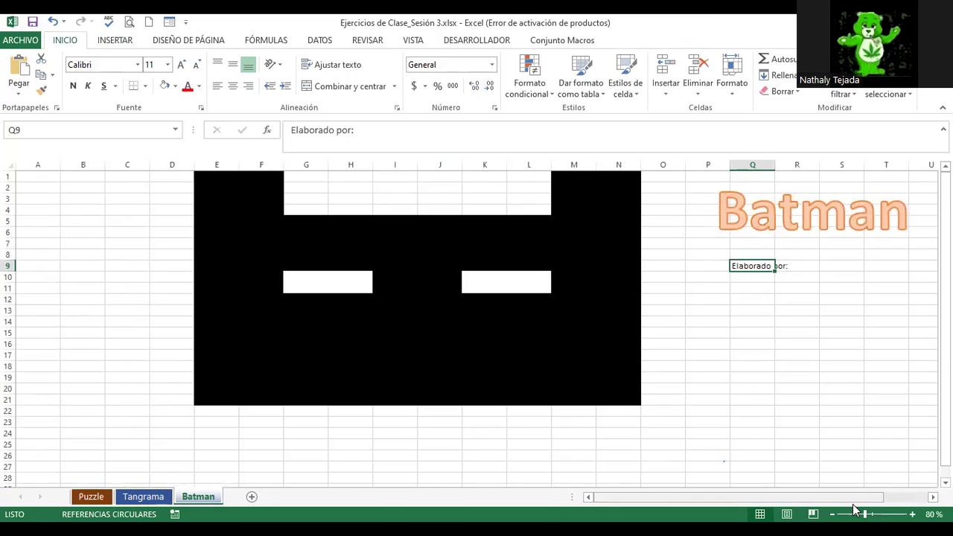
pyautogui.moveTo(855, 504); pyautogui.dragTo(904, 491)
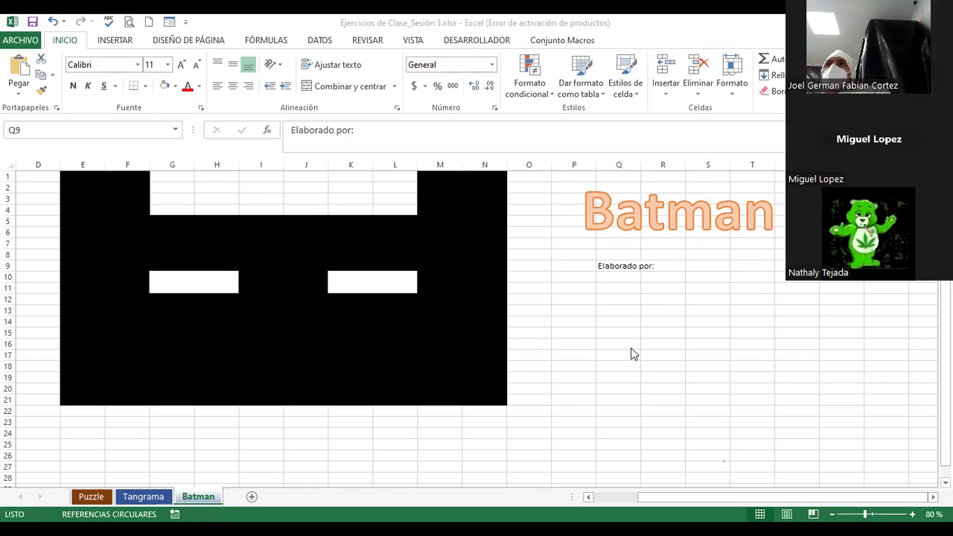
# On the Puzzle sheet, enter "Elaborado : Su nombre" in cell D16 below the two suggestions.
pyautogui.hotkey('alt', 'Tab')
pyautogui.click(94, 496)
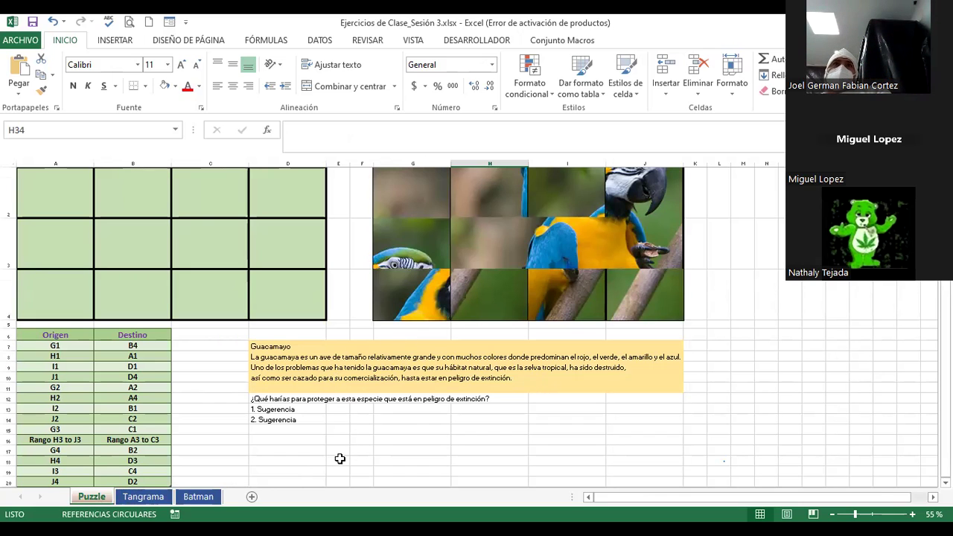
pyautogui.click(339, 409)
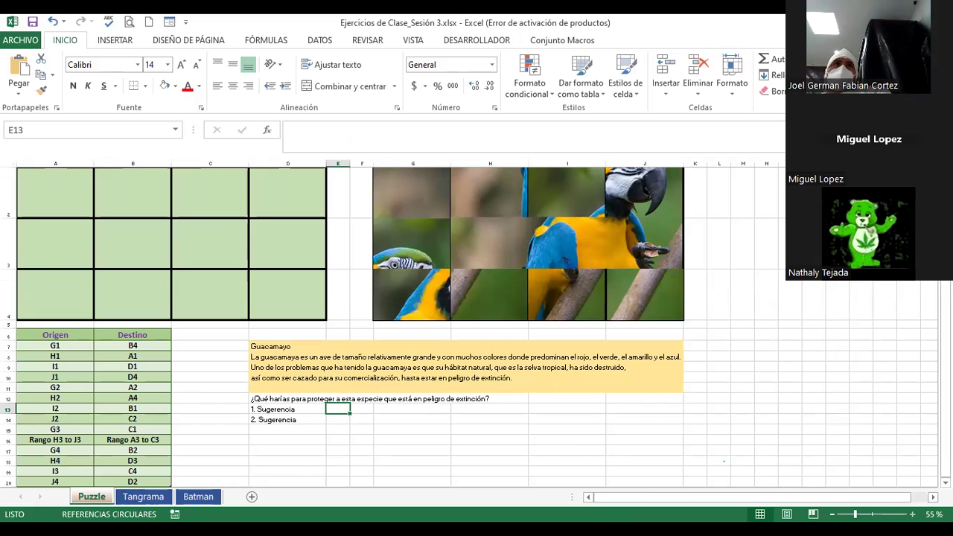
pyautogui.keyDown('ctrl'); pyautogui.scroll(1, 671, 466); pyautogui.keyUp('ctrl')
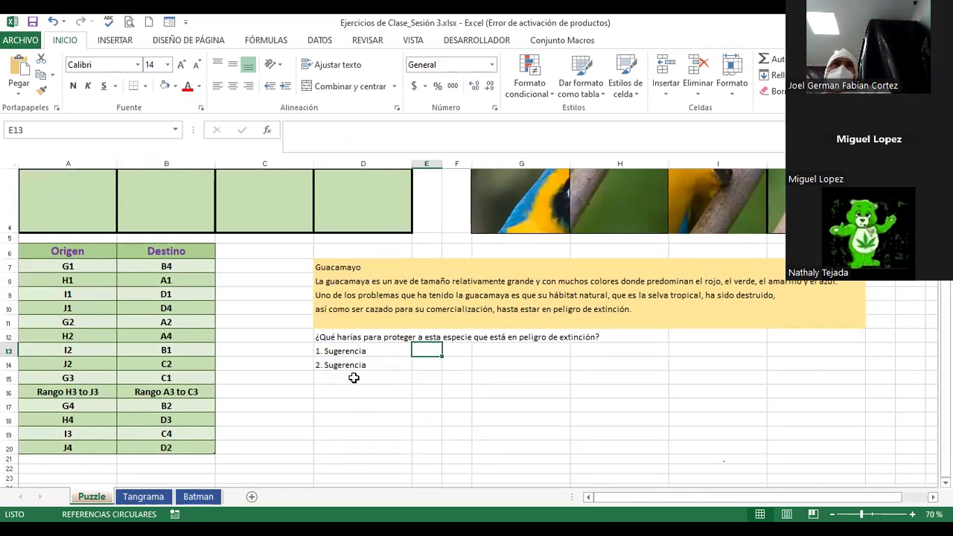
pyautogui.click(335, 393)
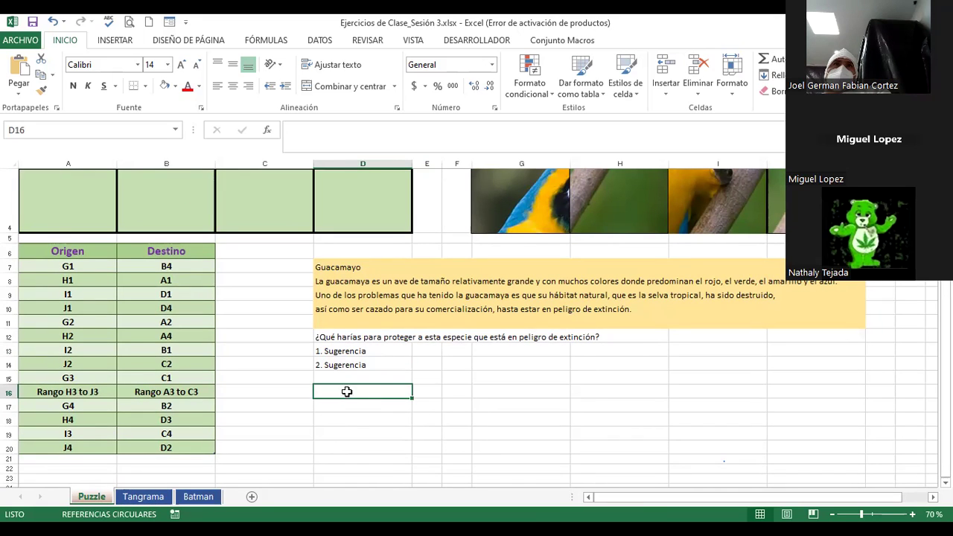
pyautogui.write('Ela')
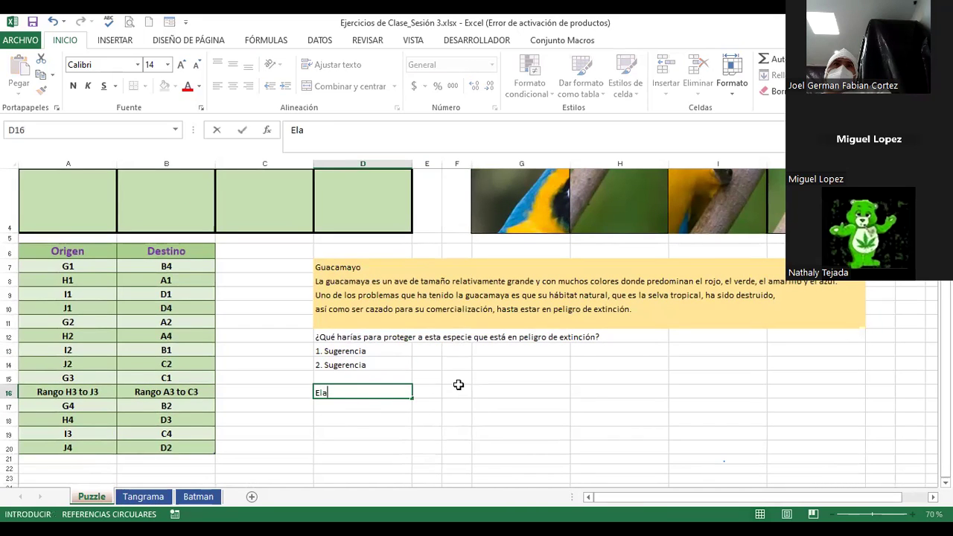
pyautogui.write('borad por')
pyautogui.press('BackSpace')
pyautogui.press('BackSpace')
pyautogui.press('BackSpace')
pyautogui.press('BackSpace')
pyautogui.write('or')
pyautogui.press('BackSpace')
pyautogui.write(': Su nombre')
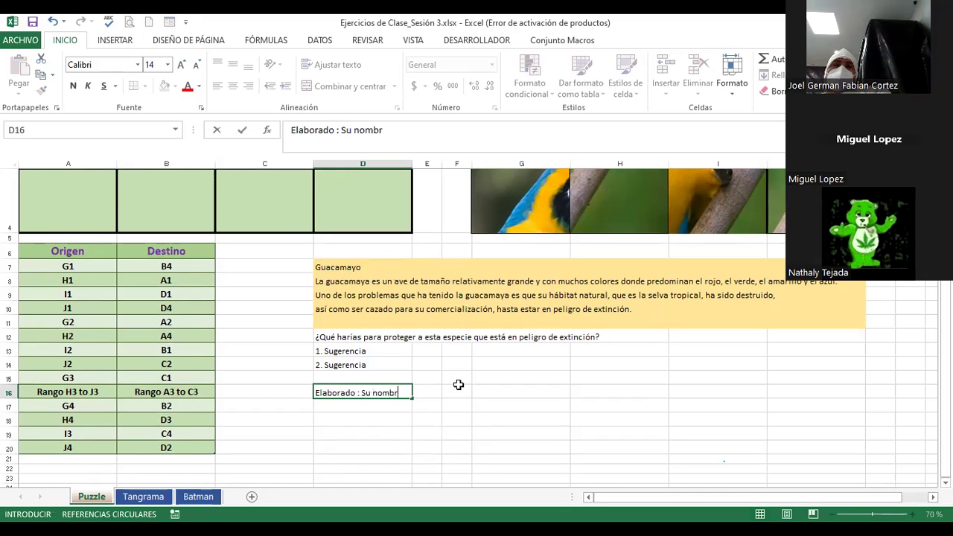
pyautogui.press('Return')
# Copy the credit line from D16 of the Puzzle sheet into cell K17 of the Tangrama sheet, below the curved arrow.
pyautogui.press('Up')
pyautogui.hotkey('ctrl', 'c')
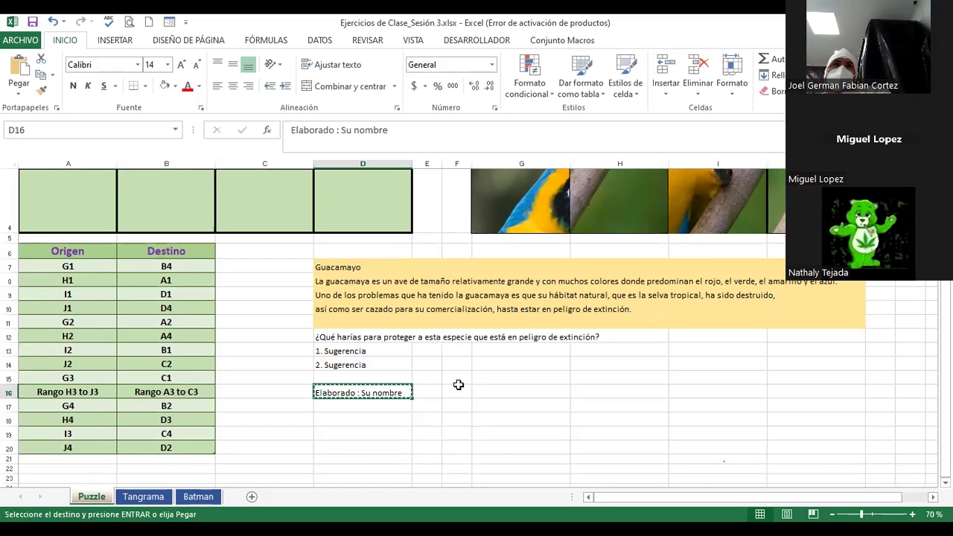
pyautogui.click(129, 501)
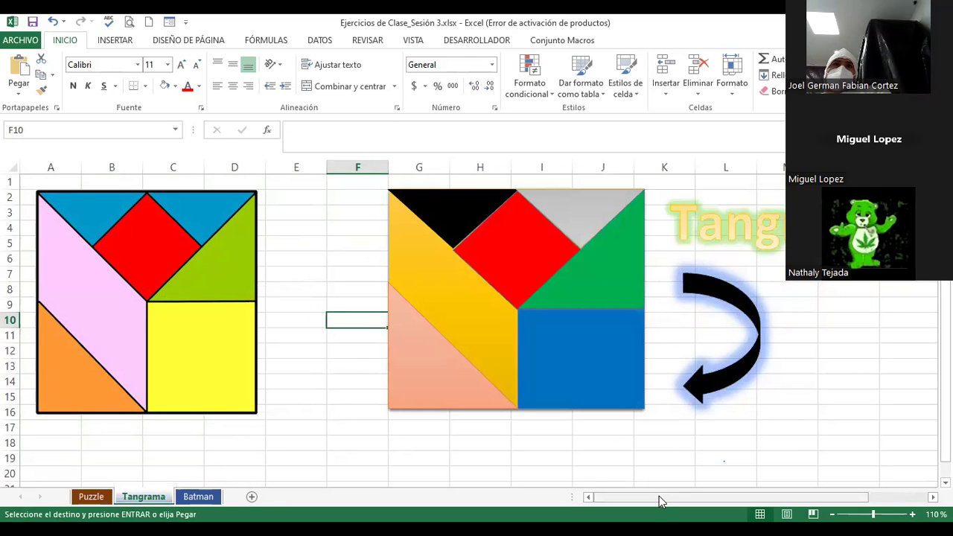
pyautogui.moveTo(659, 501); pyautogui.dragTo(752, 482)
pyautogui.click(578, 223)
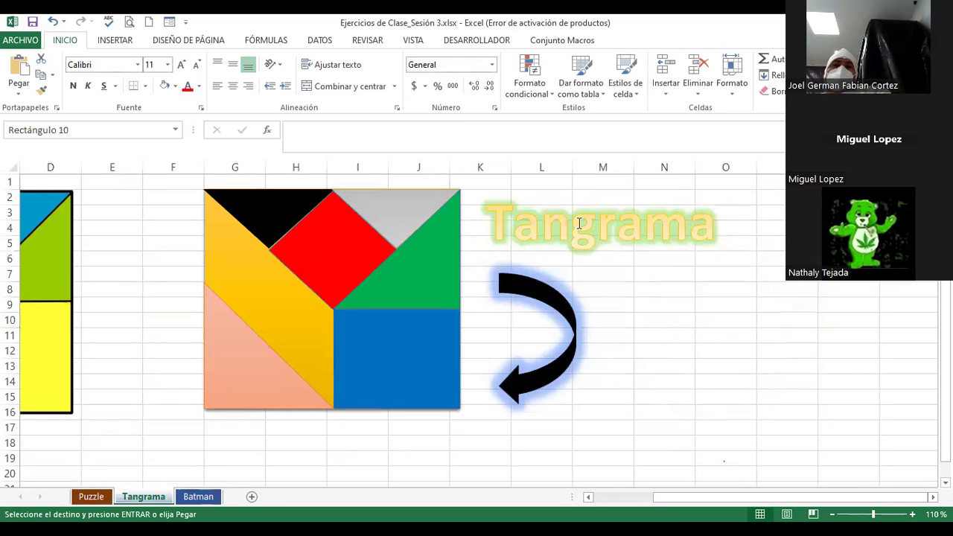
pyautogui.moveTo(572, 262); pyautogui.dragTo(570, 260)
pyautogui.click(498, 430)
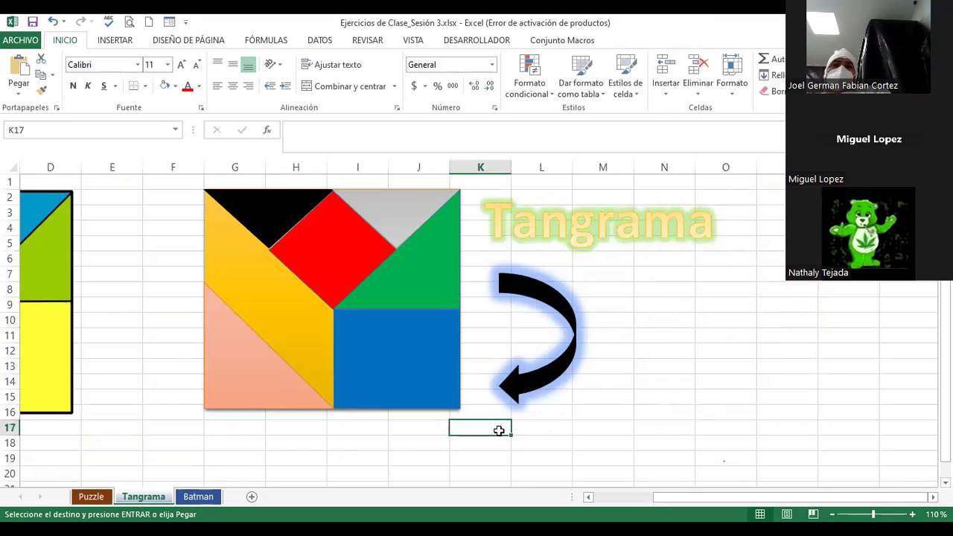
pyautogui.hotkey('ctrl', 'v')
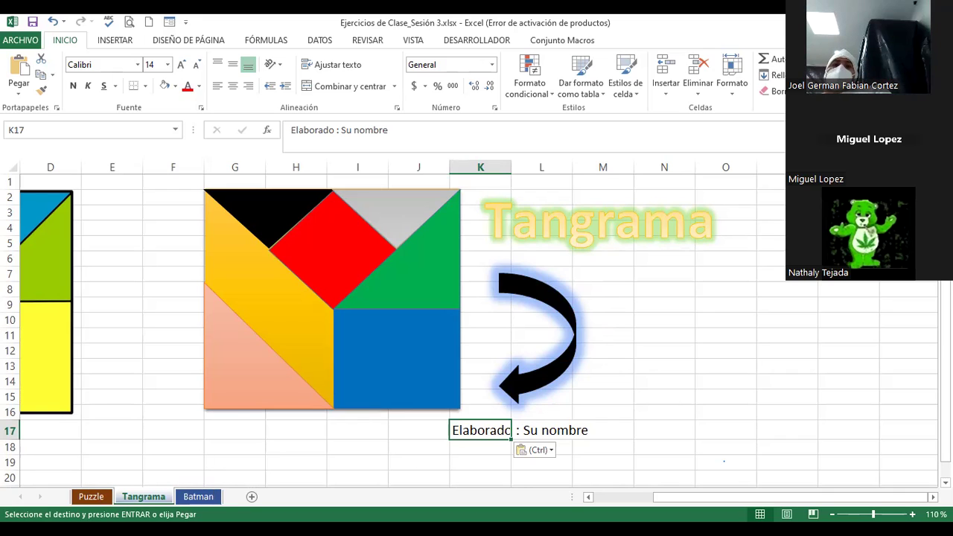
# Review the Batman, Tangrama and Puzzle sheets in turn, checking the drawings and credit lines, and clear the copy selection.
pyautogui.click(198, 497)
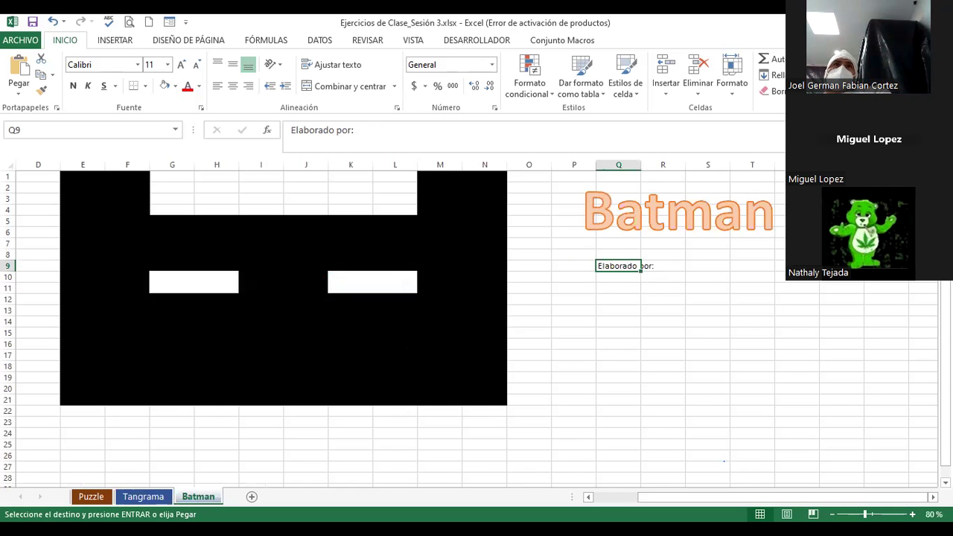
pyautogui.click(831, 515)
pyautogui.click(831, 515)
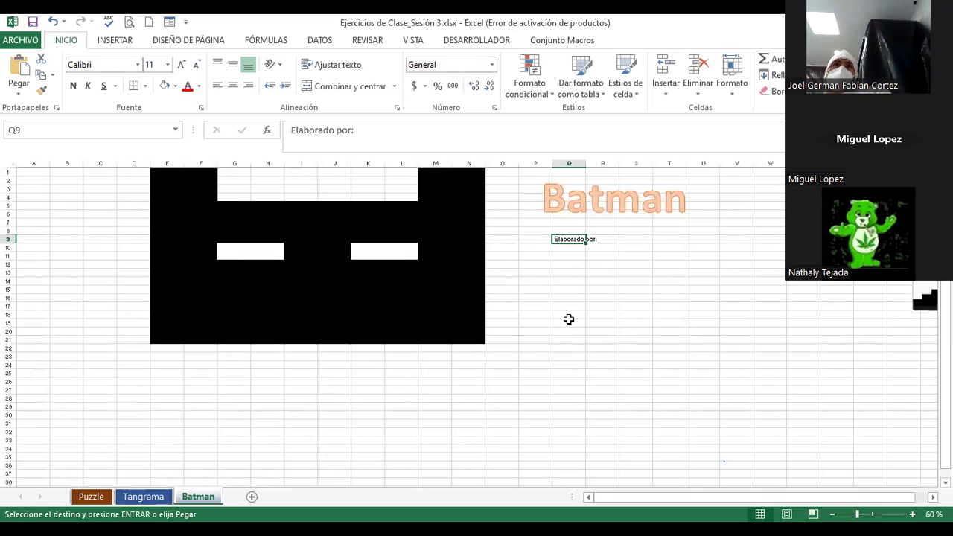
pyautogui.click(310, 307)
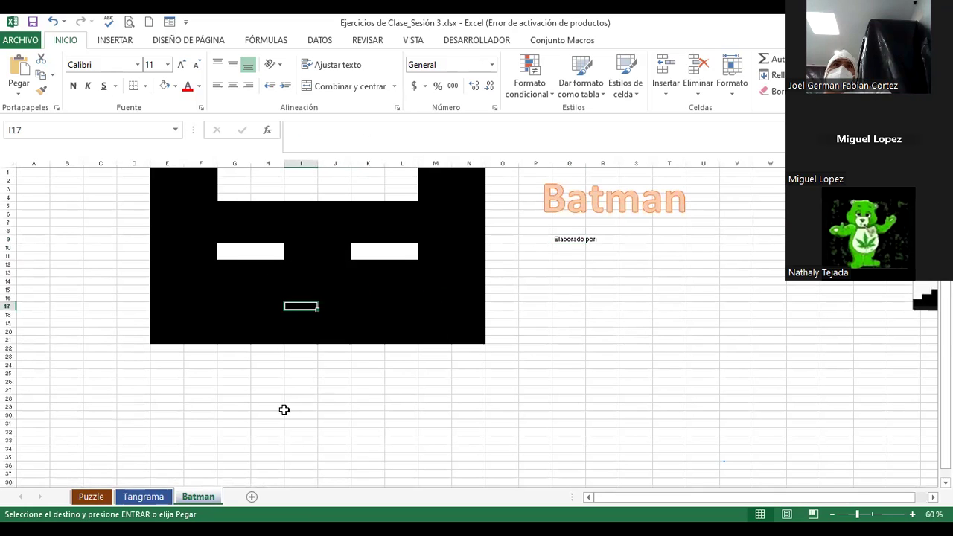
pyautogui.click(143, 496)
pyautogui.click(92, 496)
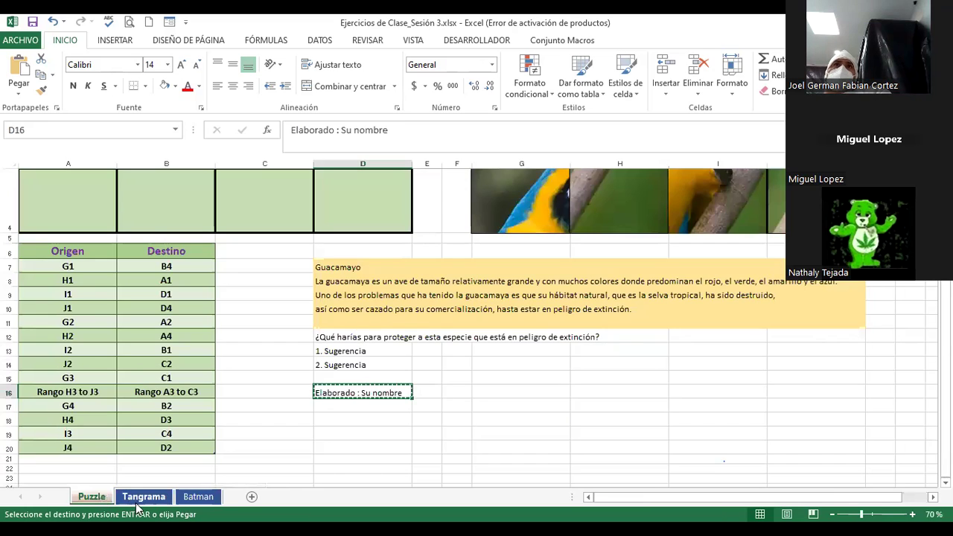
pyautogui.click(142, 496)
pyautogui.click(207, 496)
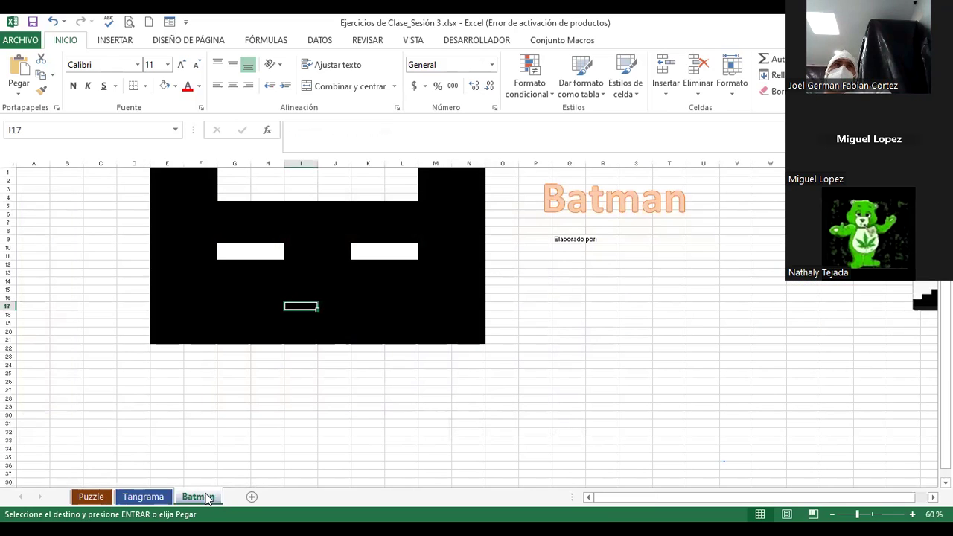
pyautogui.click(145, 496)
pyautogui.click(92, 496)
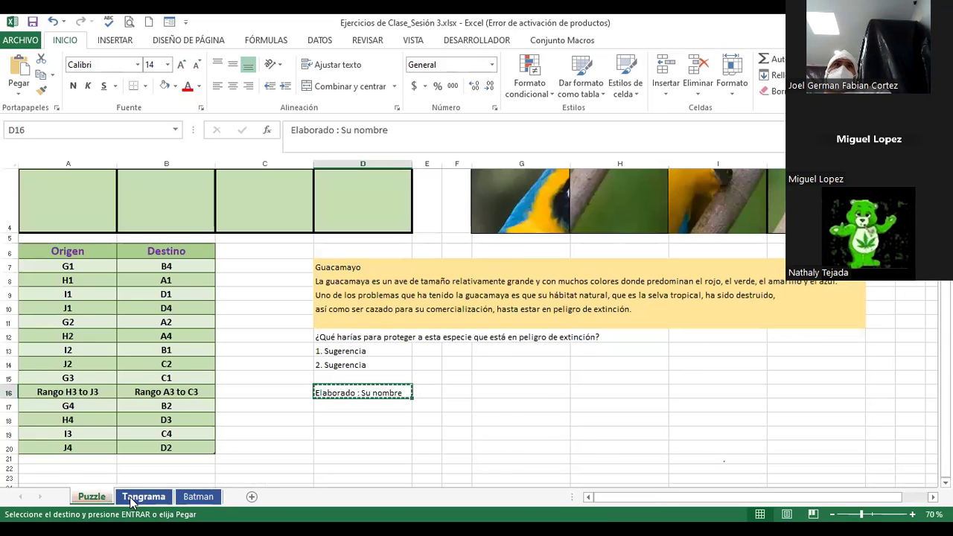
pyautogui.click(134, 496)
pyautogui.click(203, 496)
pyautogui.click(146, 498)
pyautogui.click(91, 496)
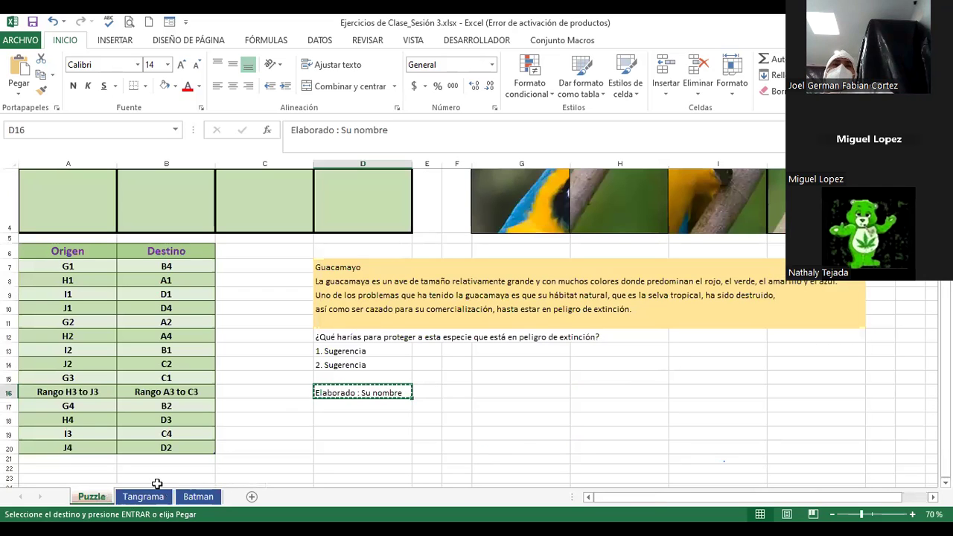
pyautogui.press('Escape')
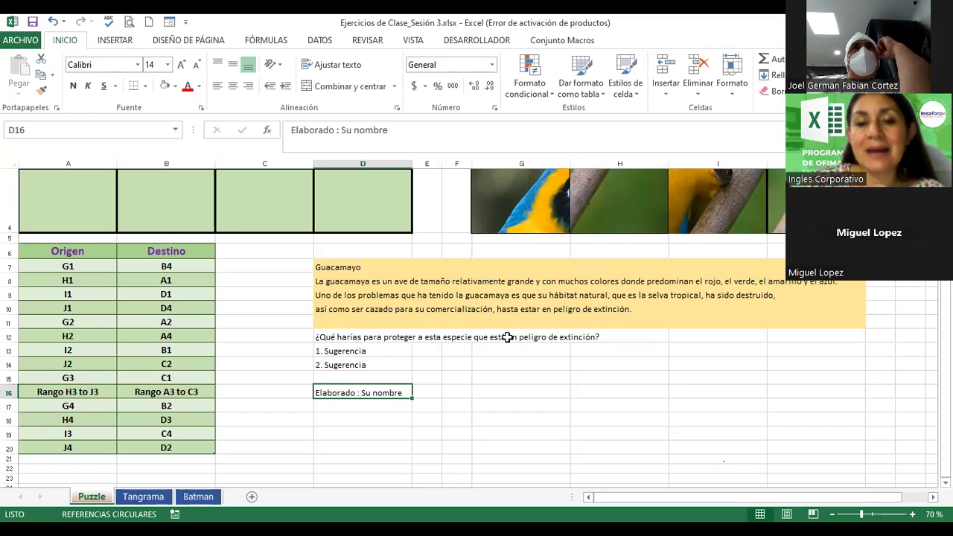
pyautogui.click(462, 394)
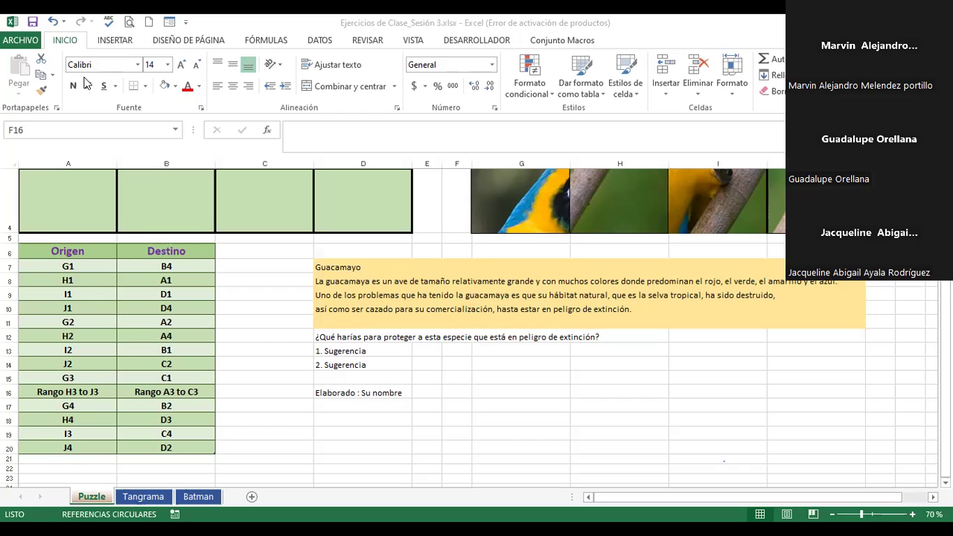
pyautogui.click(421, 394)
pyautogui.click(131, 502)
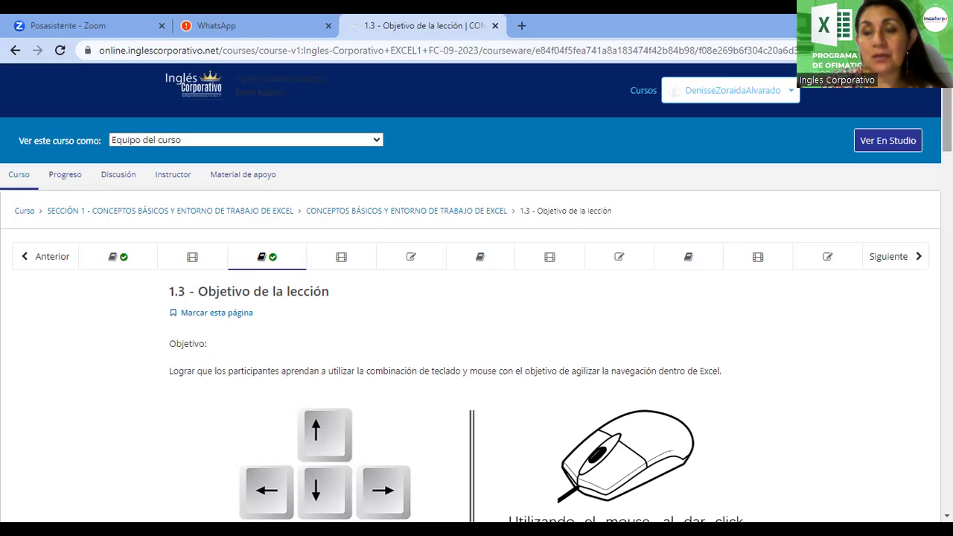
# Switch to the online Excel course in the browser and advance from lesson 1.3 to "1.4 - Navegación en la hoja de cálculo".
pyautogui.moveTo(947, 123)
pyautogui.mouseDown()
pyautogui.moveTo(947, 276)
pyautogui.moveTo(947, 123)
pyautogui.mouseUp()
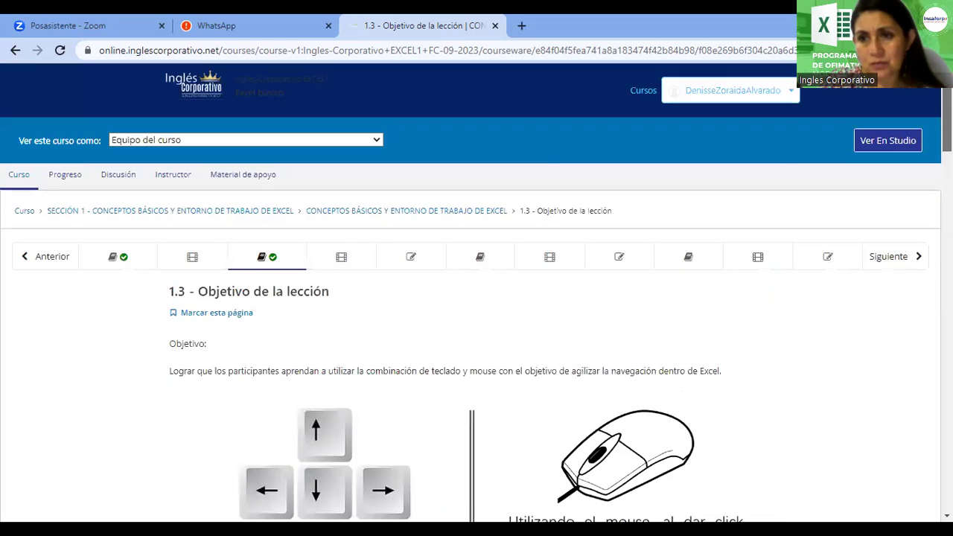
pyautogui.click(882, 261)
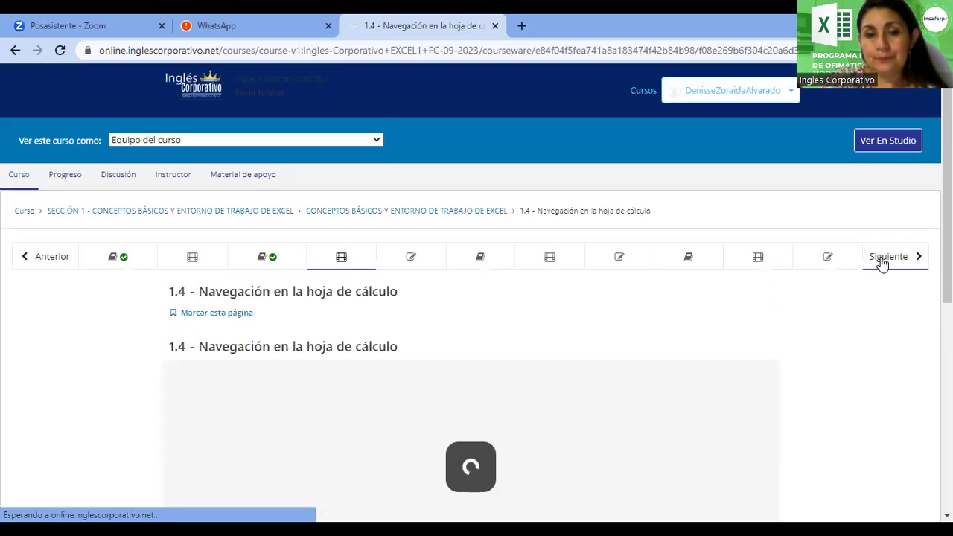